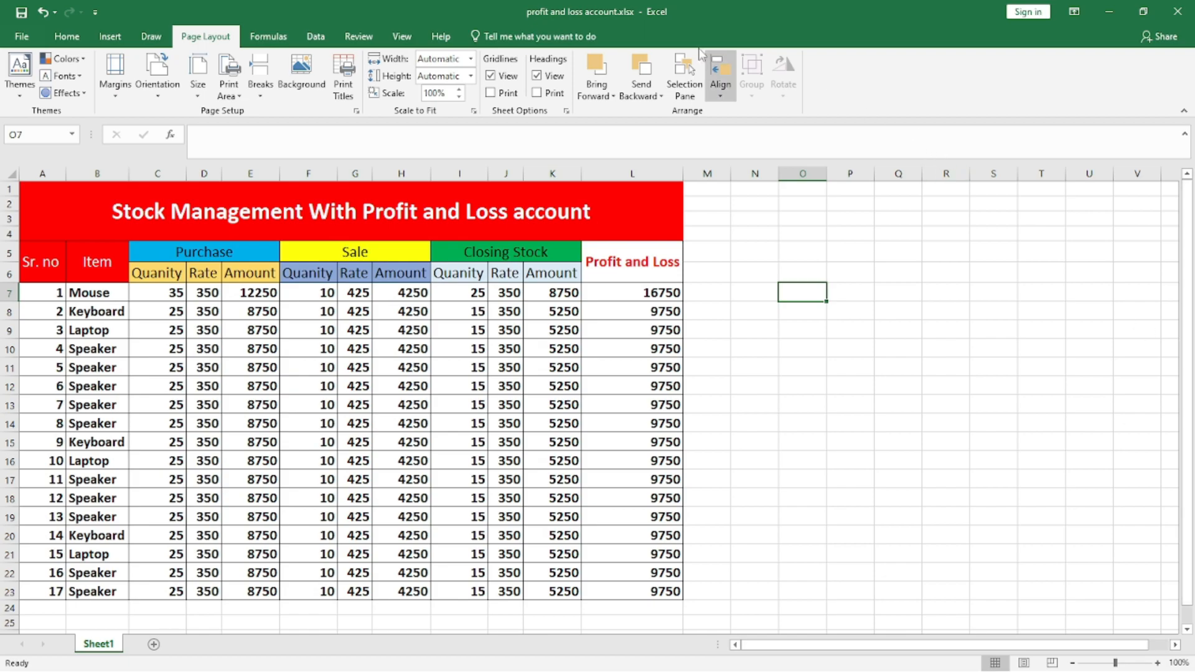
- Apply the Gallery theme to the workbook
click(19, 87)
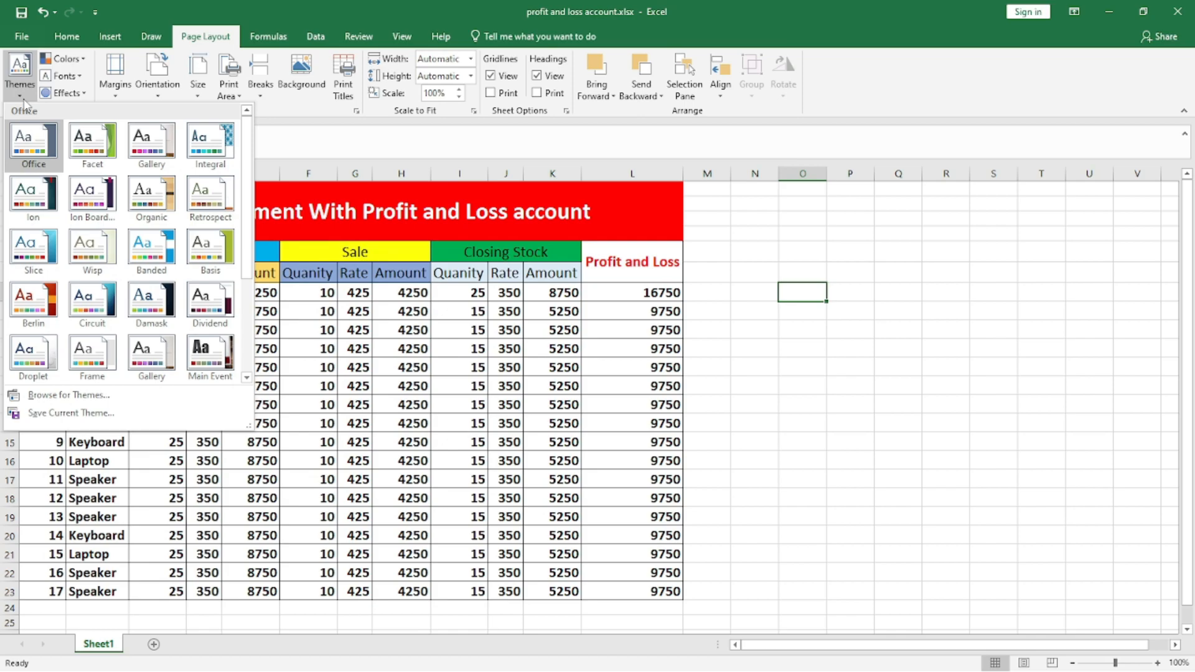
click(149, 351)
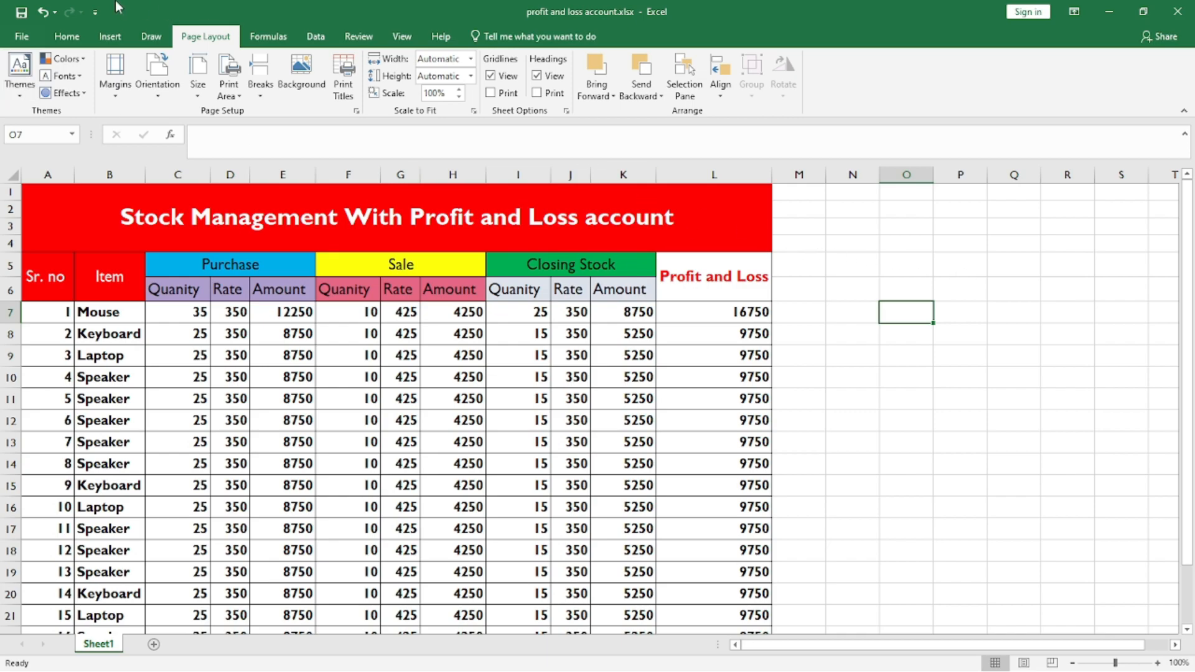
- Draw a five-pointed star about 8.1 cm high and 8.73 cm wide beside the table and give it the black shape style
click(110, 37)
click(267, 60)
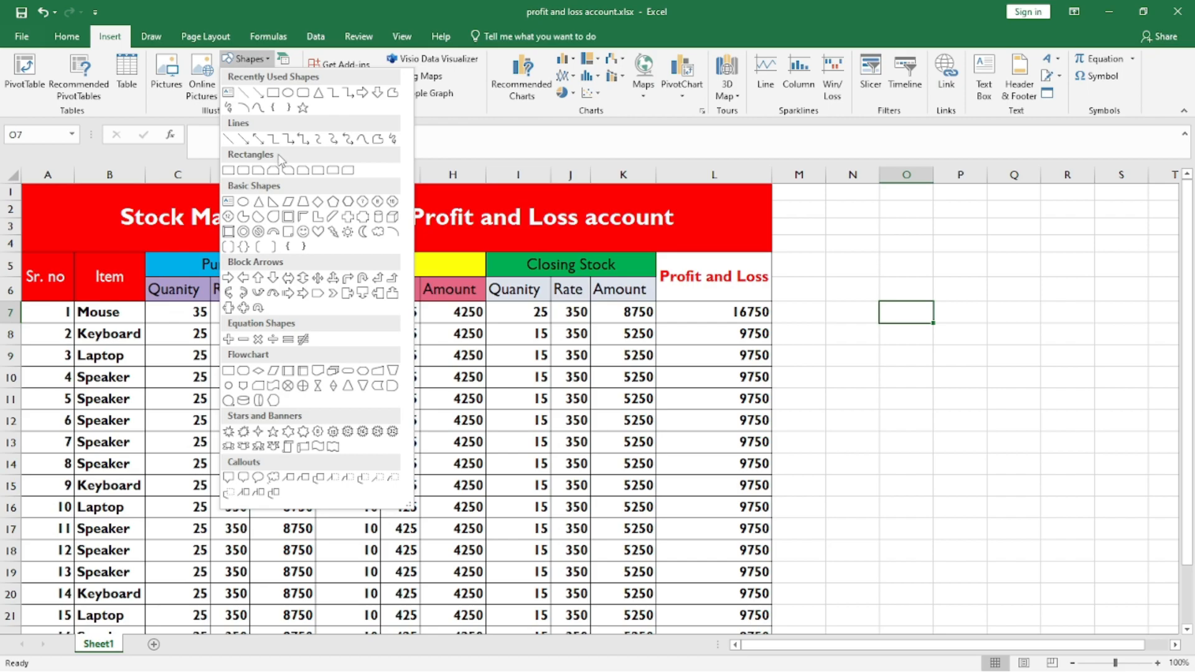
click(303, 109)
drag(791, 210, 1038, 439)
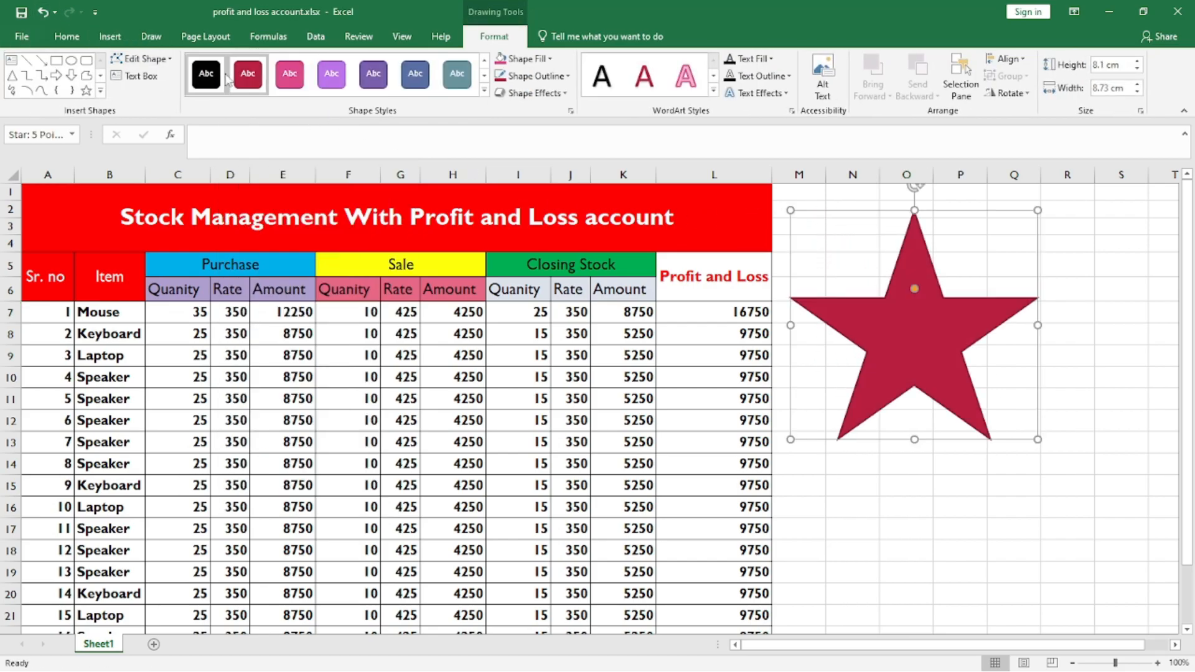
click(206, 73)
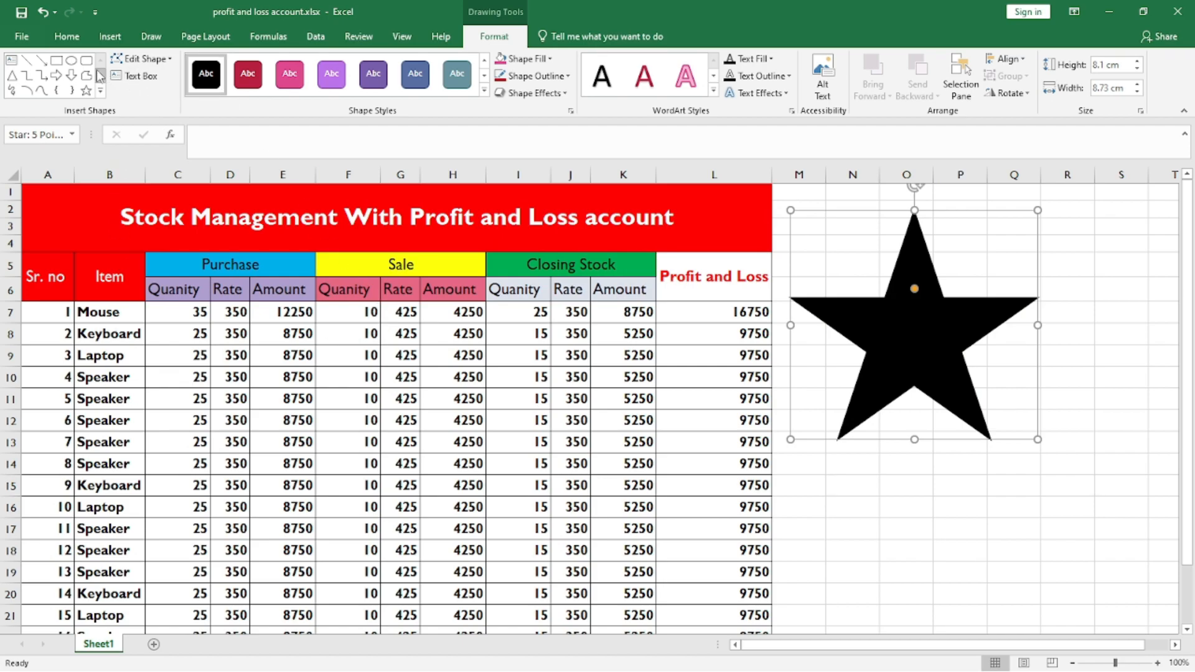
- Draw a right block arrow about 3.31 cm high and 8.63 cm wide below the star and give it the light purple shape style
click(56, 75)
drag(786, 462, 1029, 555)
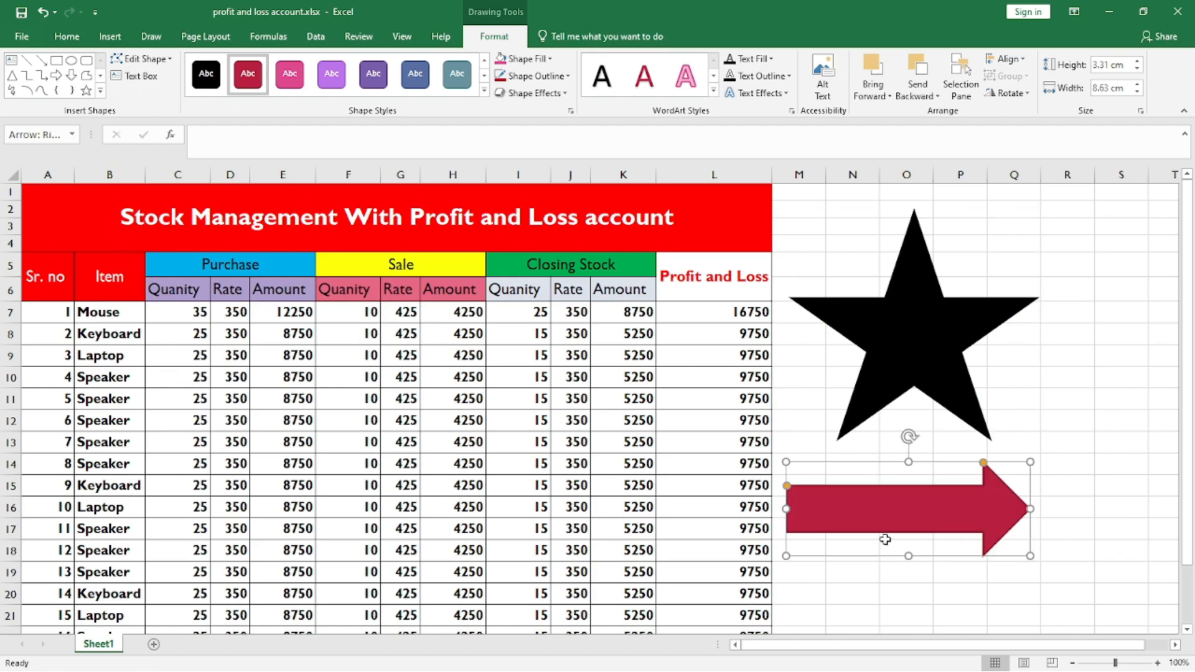
click(323, 75)
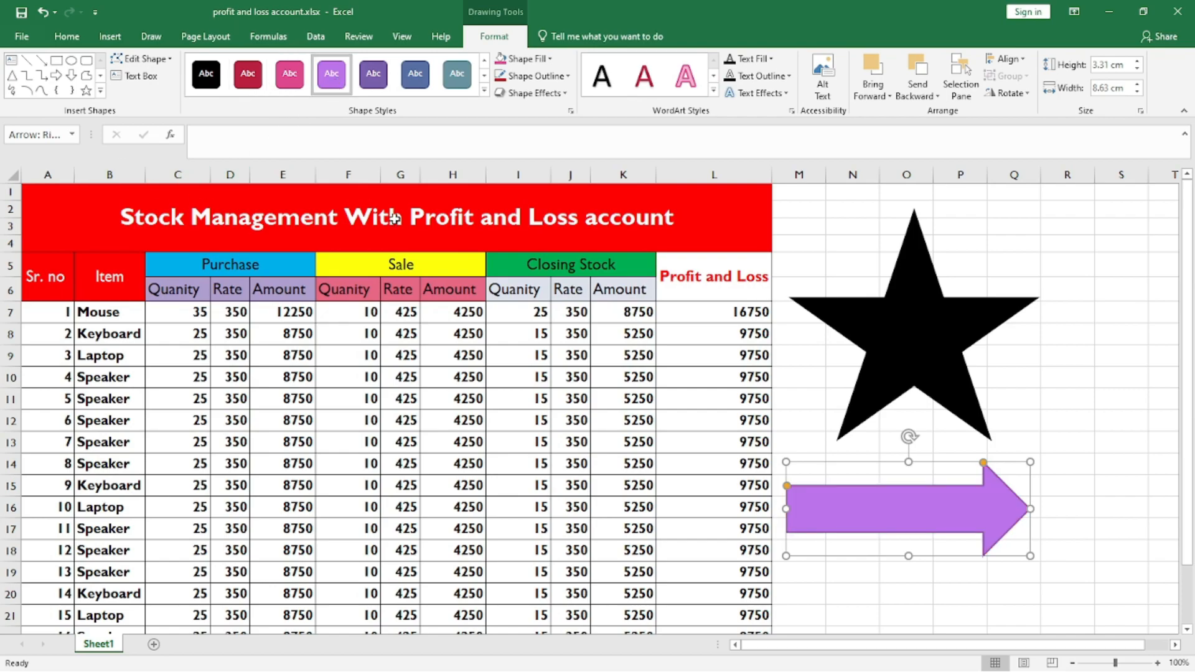
click(795, 224)
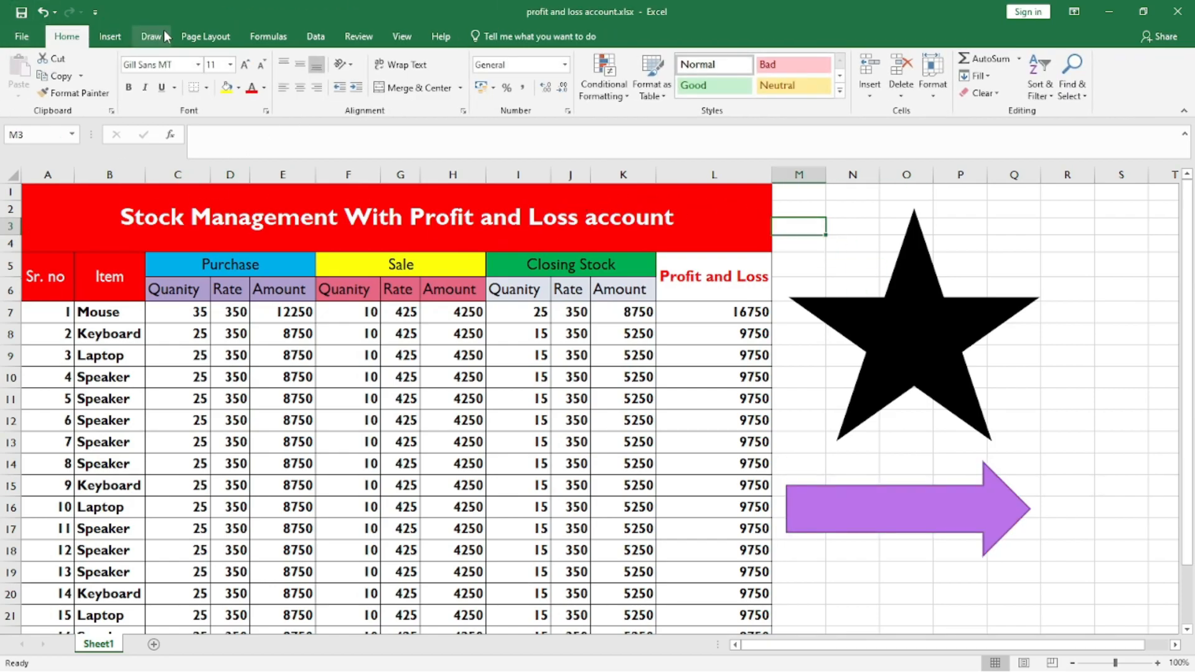
- Apply the Slice theme to the workbook and check the star and arrow shapes
click(204, 36)
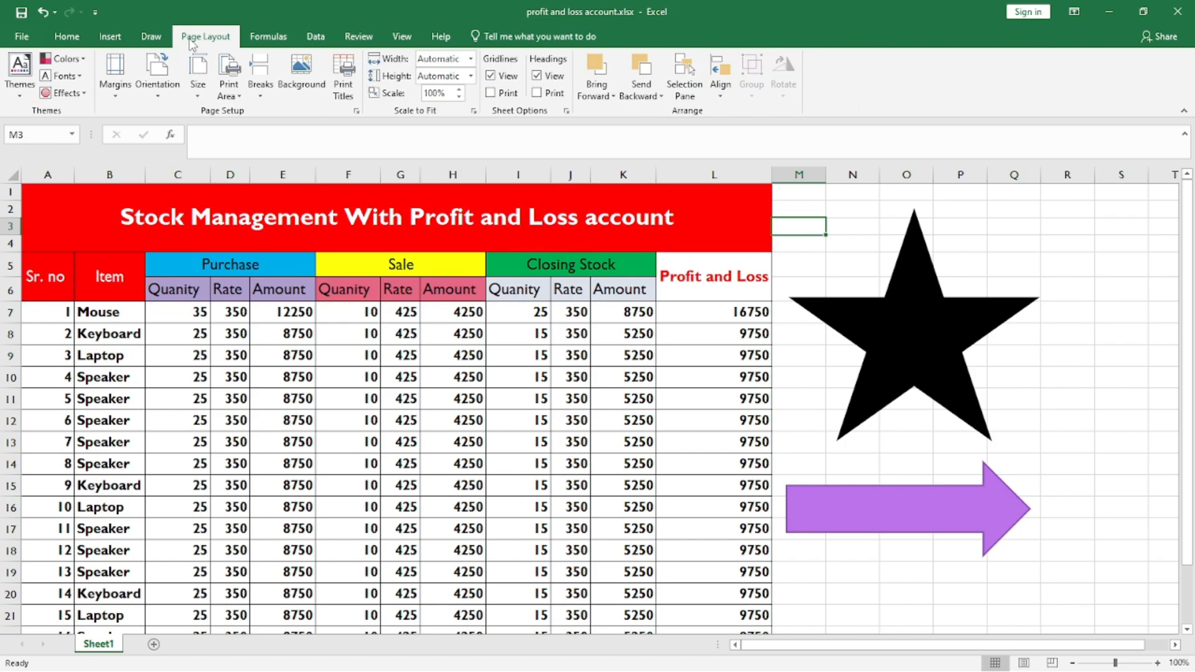
click(31, 97)
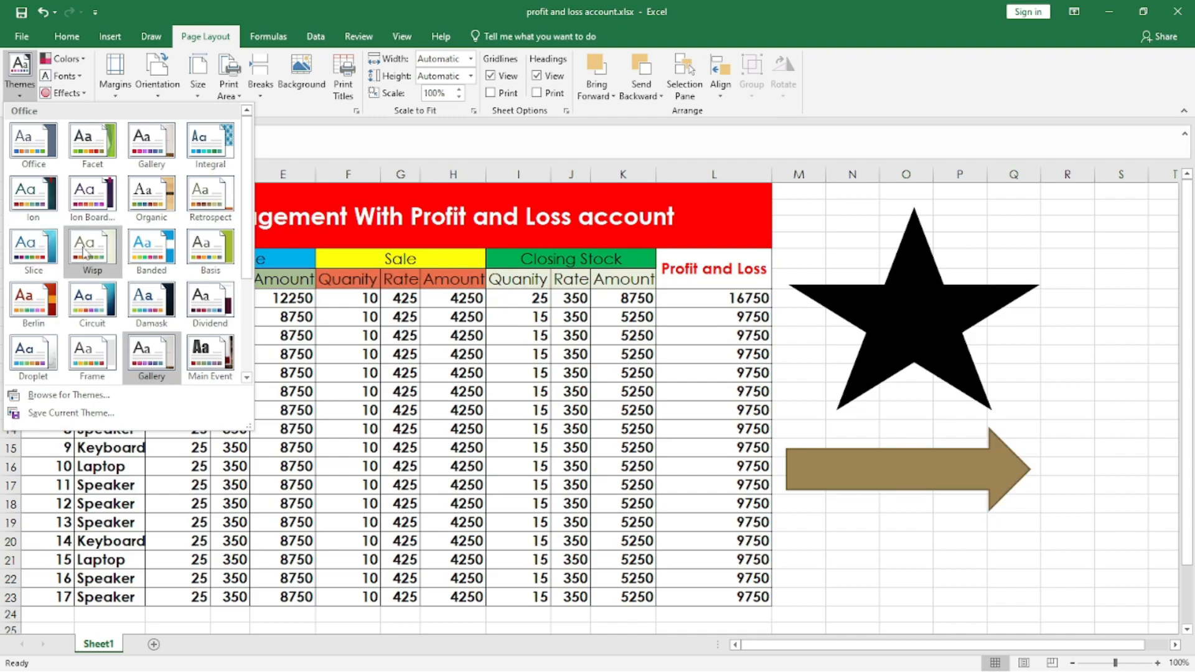
click(48, 249)
click(809, 359)
click(912, 341)
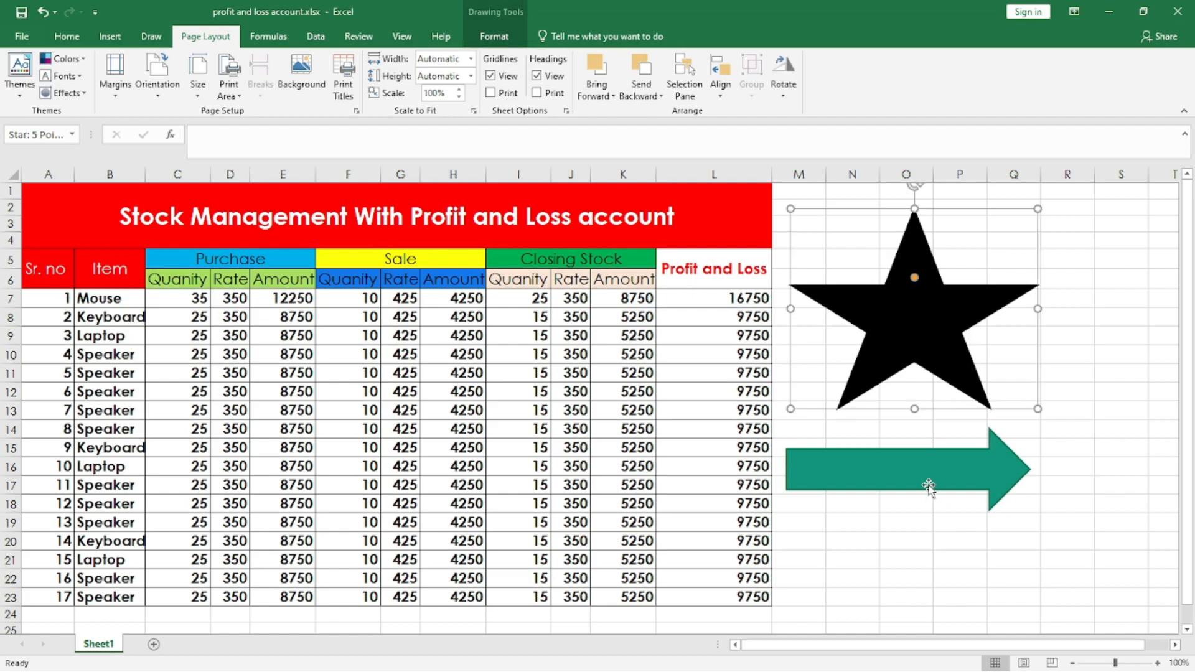
click(912, 476)
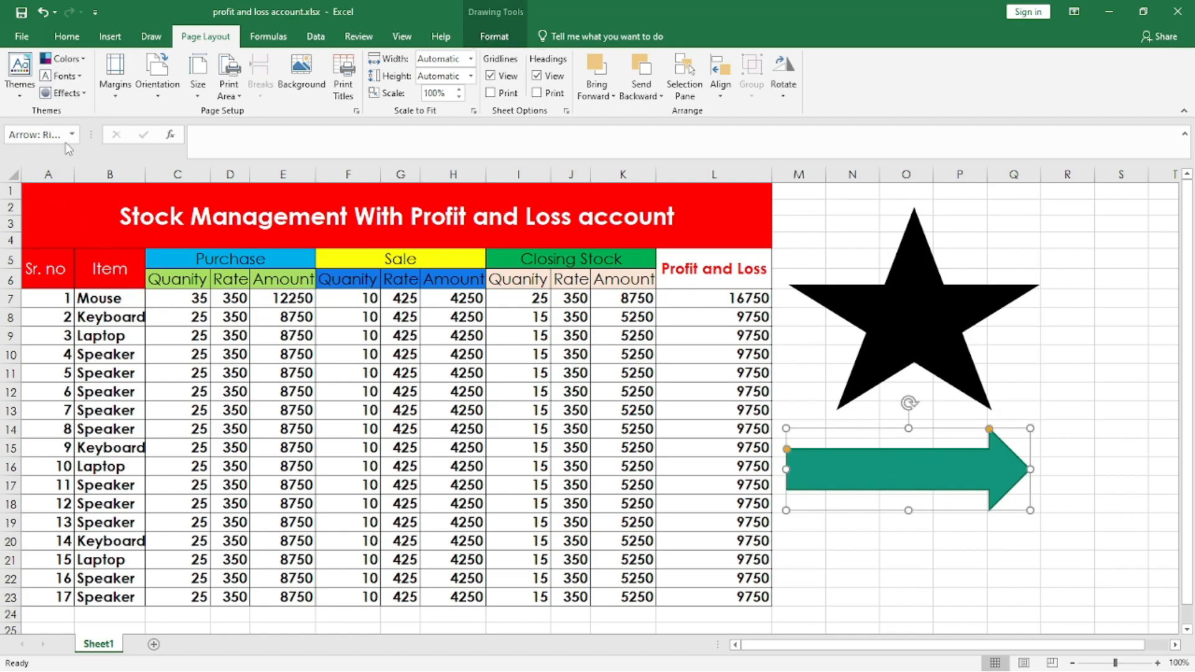
- Try the Candara theme fonts on the workbook and switch the theme fonts to Georgia
click(61, 75)
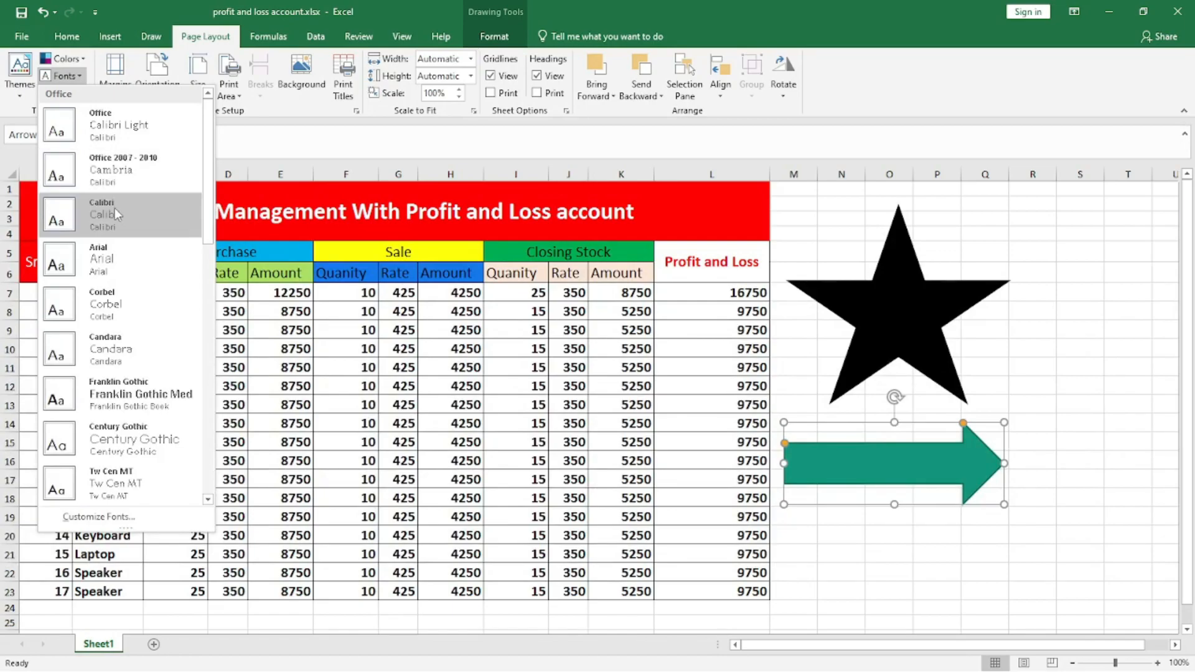
click(125, 345)
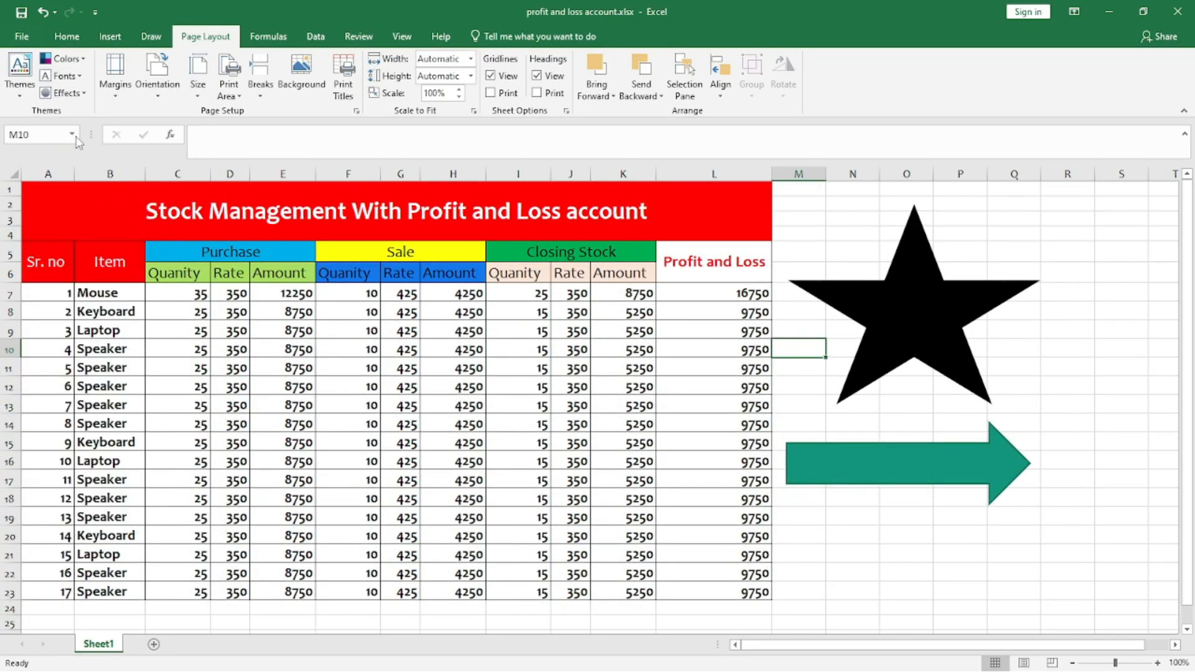
click(64, 75)
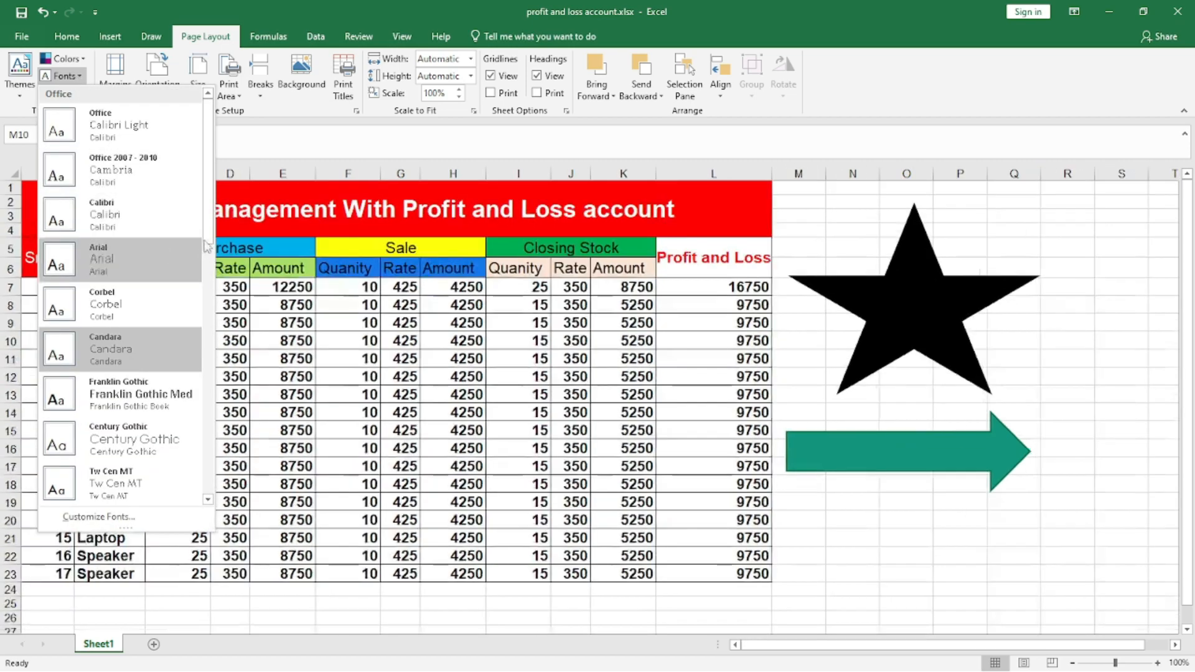
drag(208, 197, 208, 324)
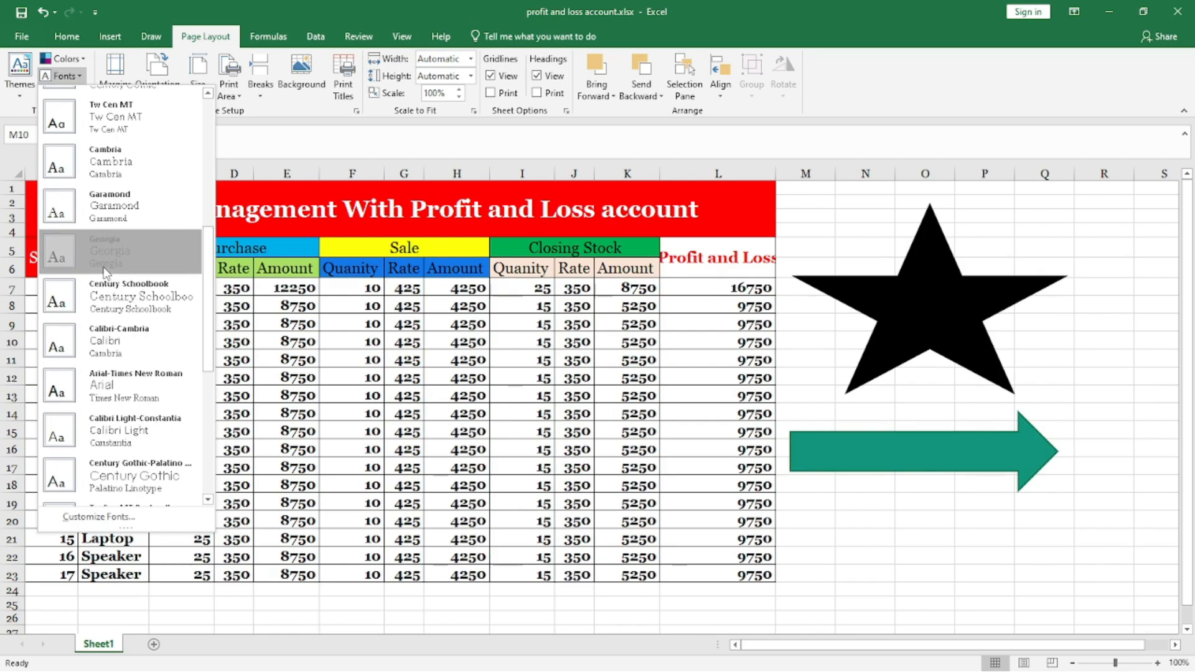
click(105, 272)
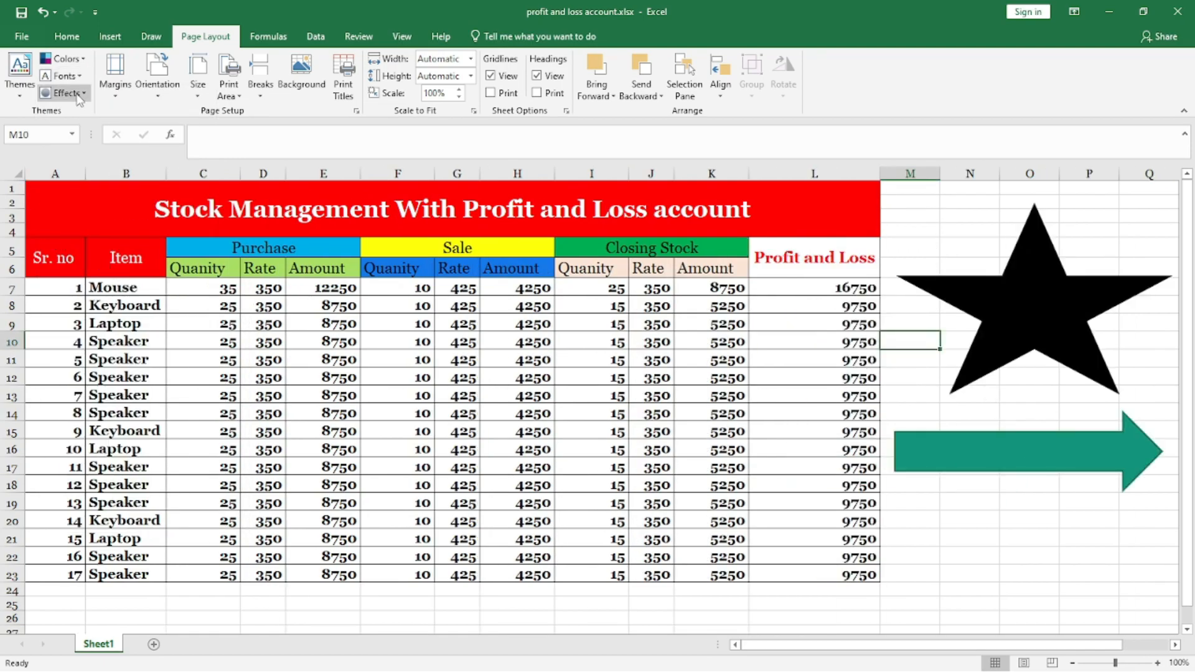
- Set the theme colors to Grayscale and the theme effects to Riblet
click(62, 57)
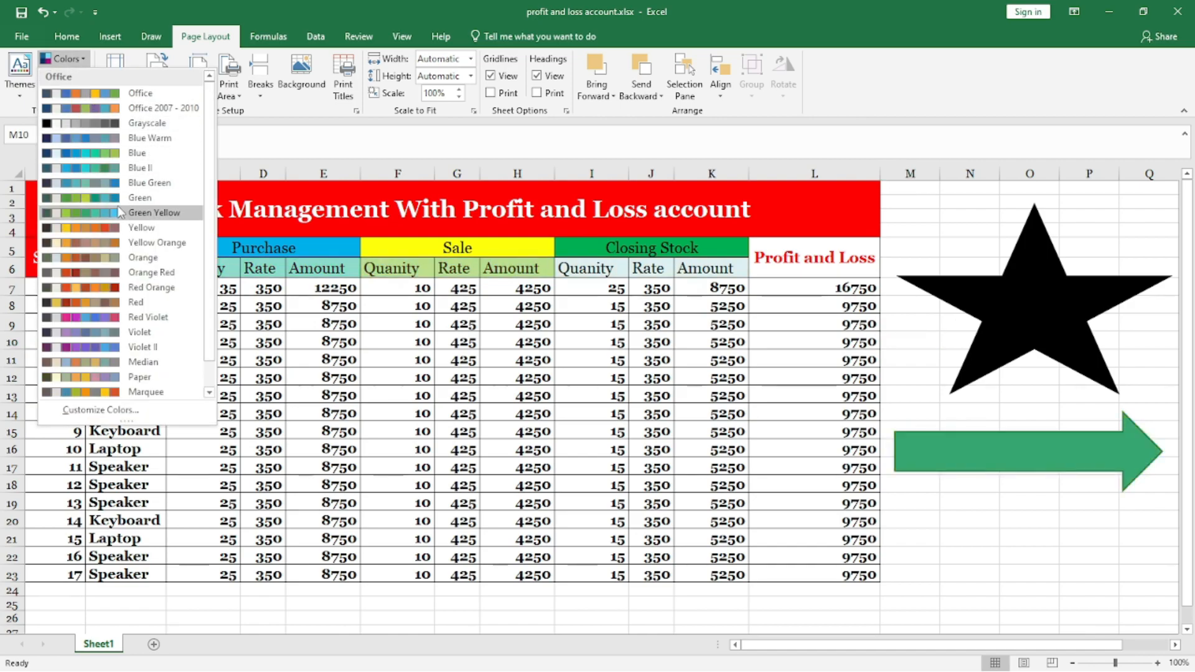
click(51, 124)
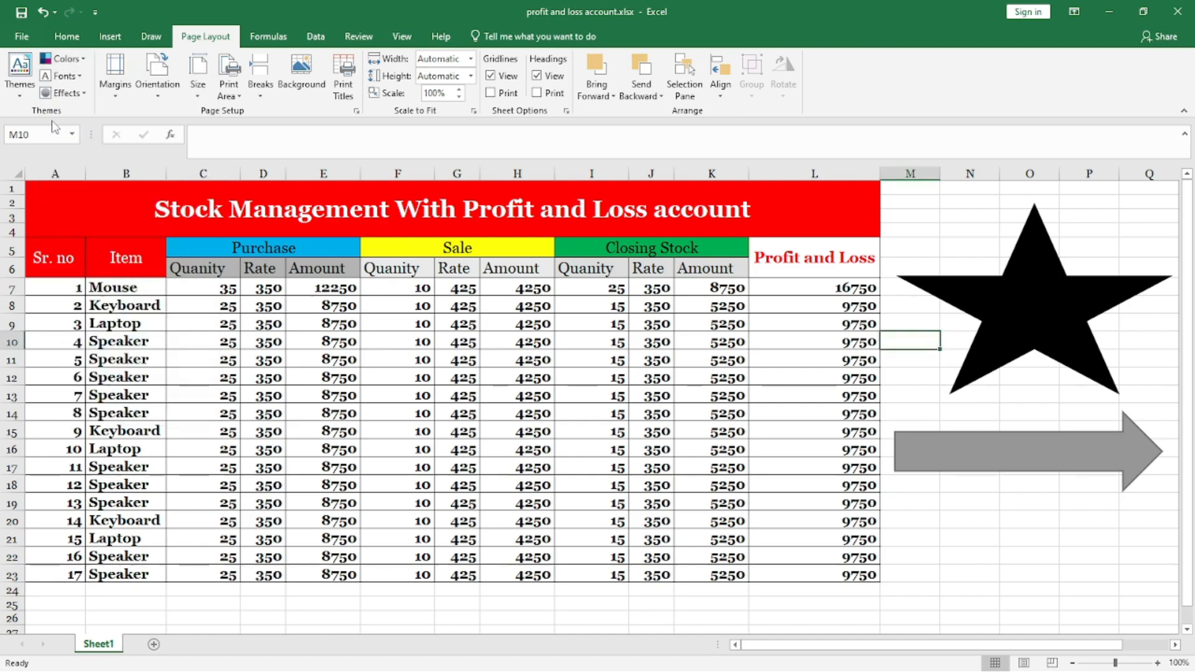
click(86, 97)
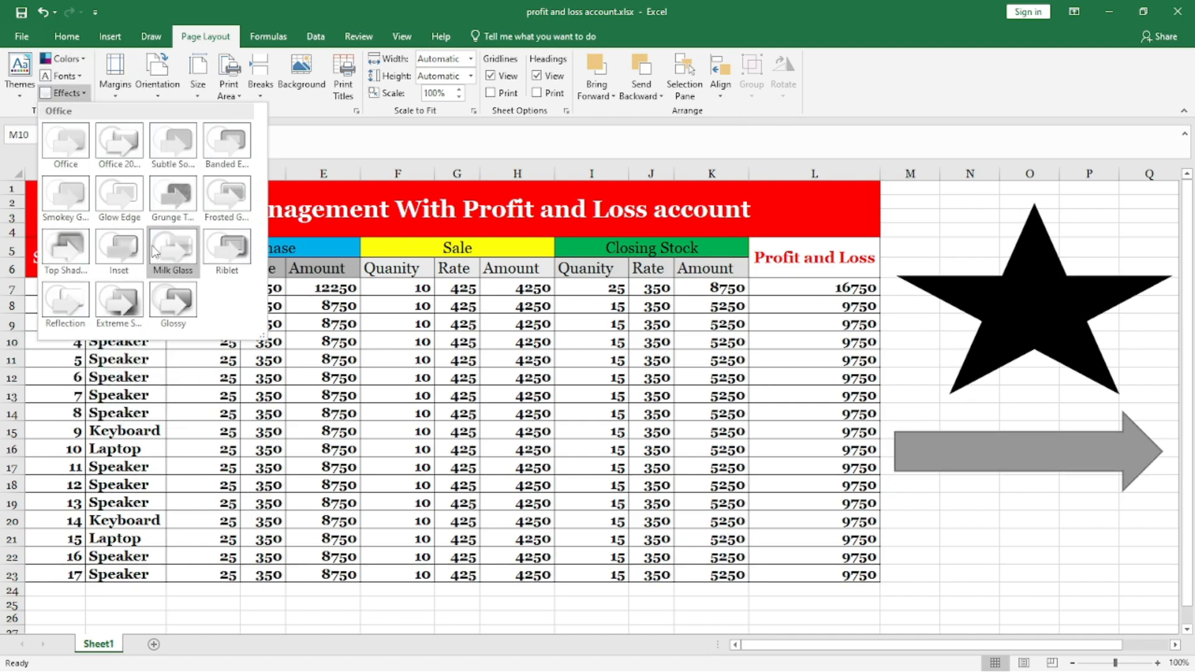
click(233, 254)
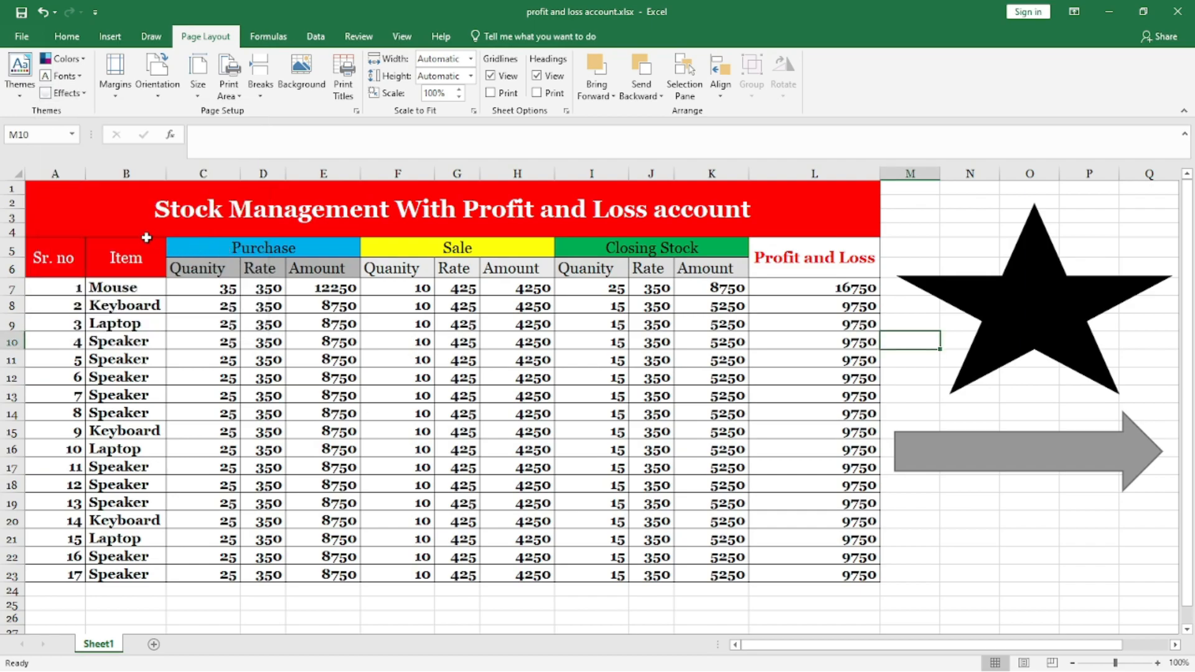
- Apply the Wisp theme to the workbook and set the theme fonts to TrebuchetMs
click(29, 75)
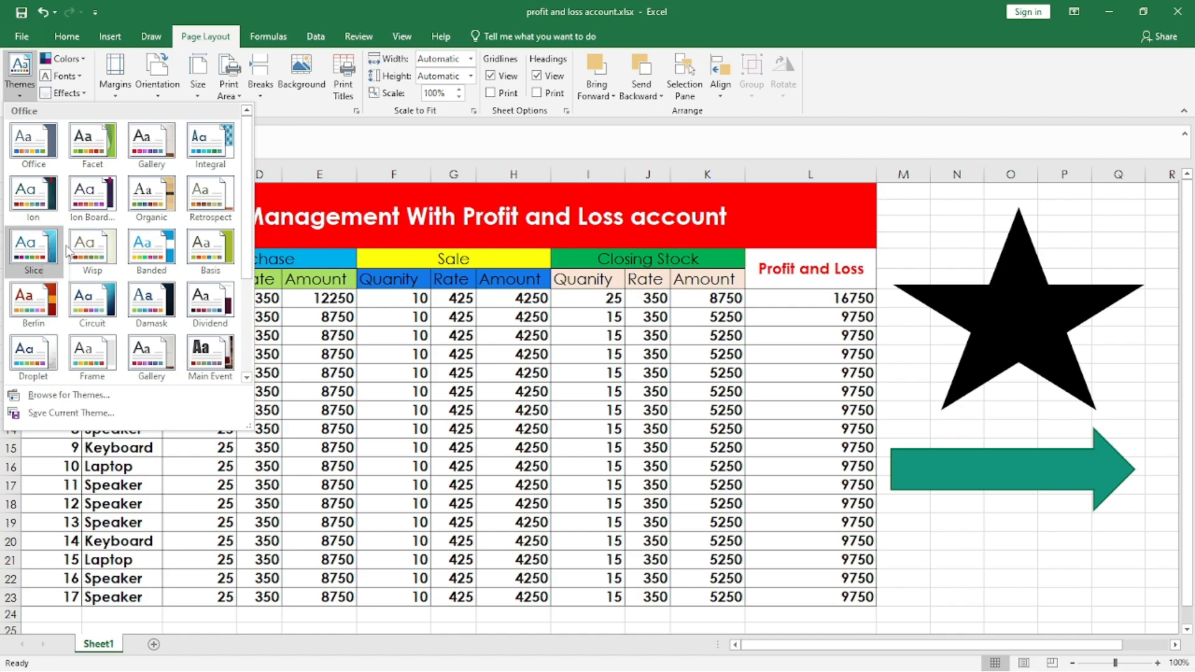
click(84, 242)
click(78, 78)
scroll(119, 464, down, 5)
scroll(121, 468, down, 3)
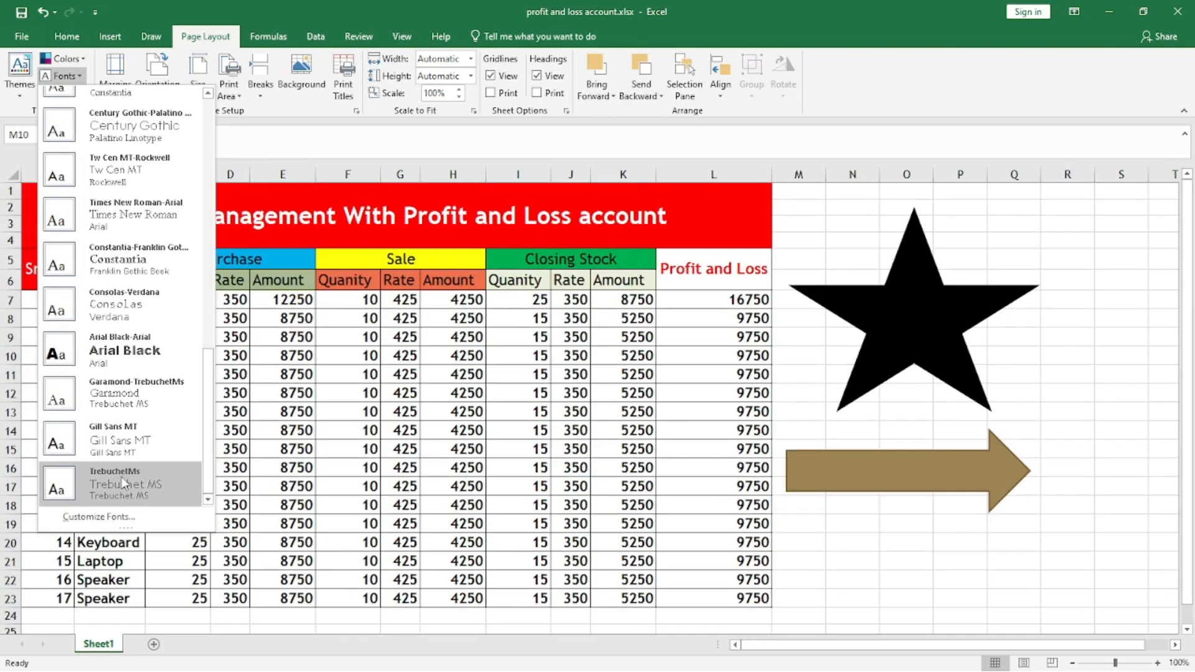
click(121, 478)
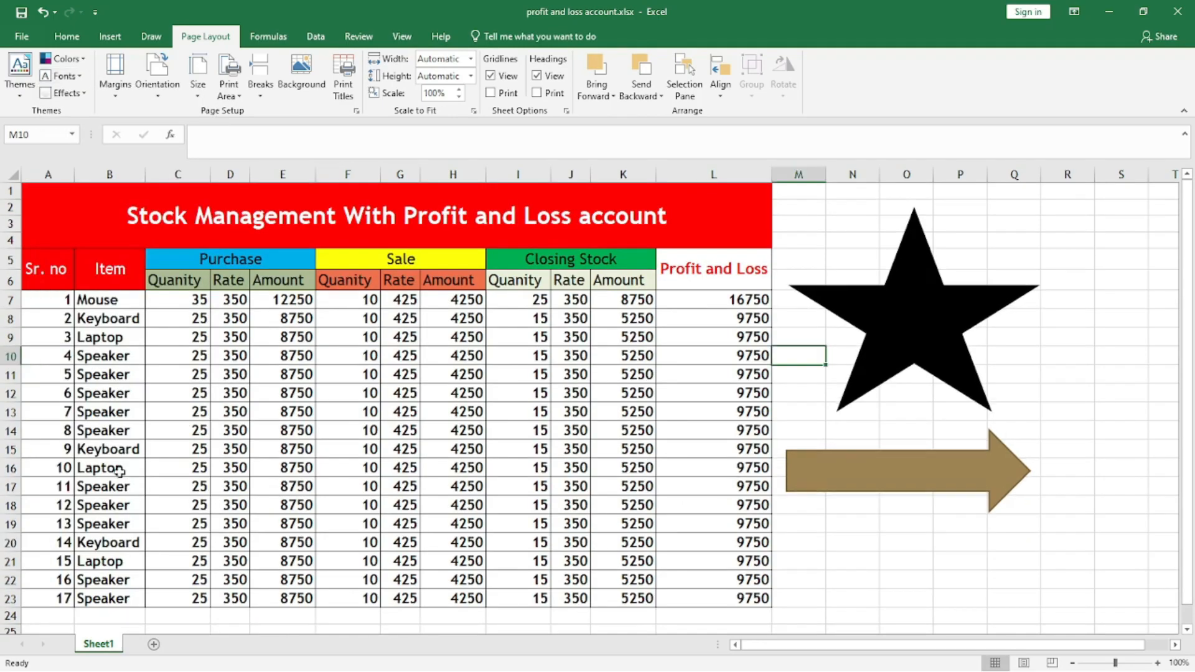
- Set the workbook's theme colors to Marquee
click(77, 77)
click(82, 60)
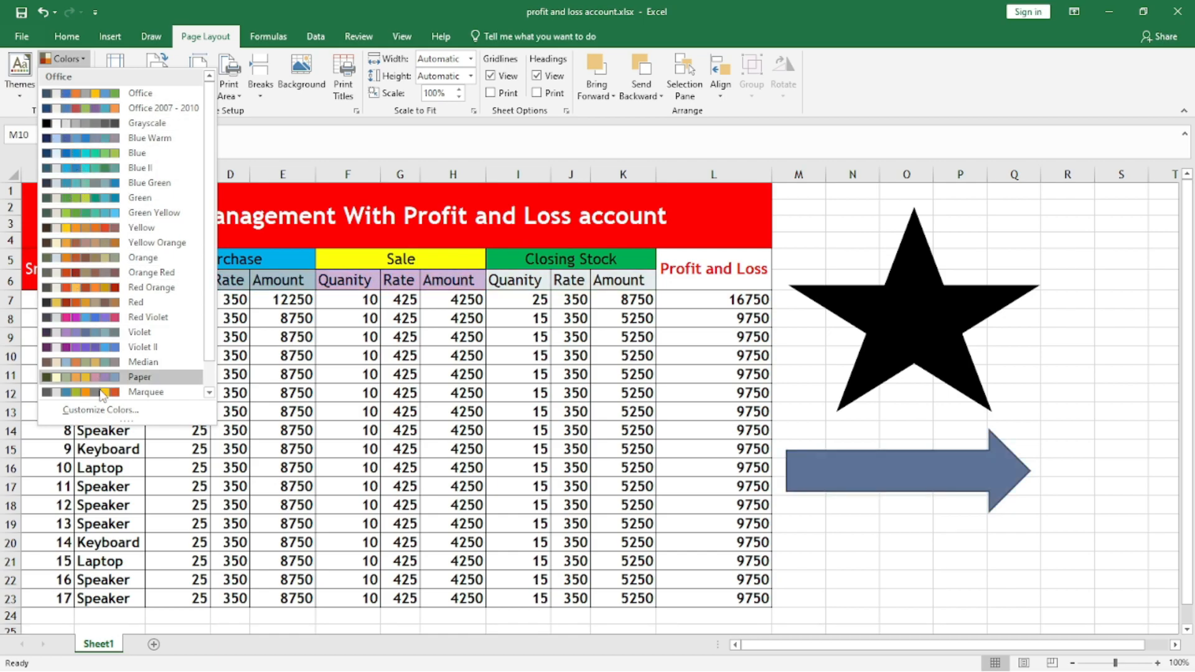
click(46, 395)
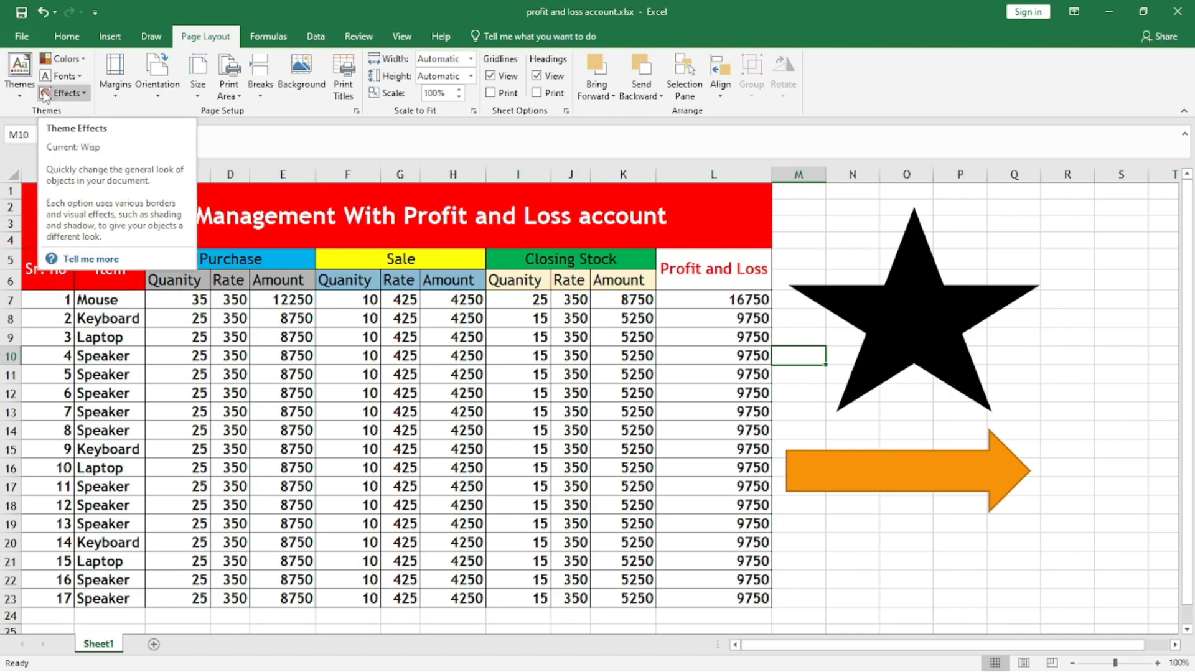
- Review the margin presets and check how the sheet is laid out in the print preview
click(120, 92)
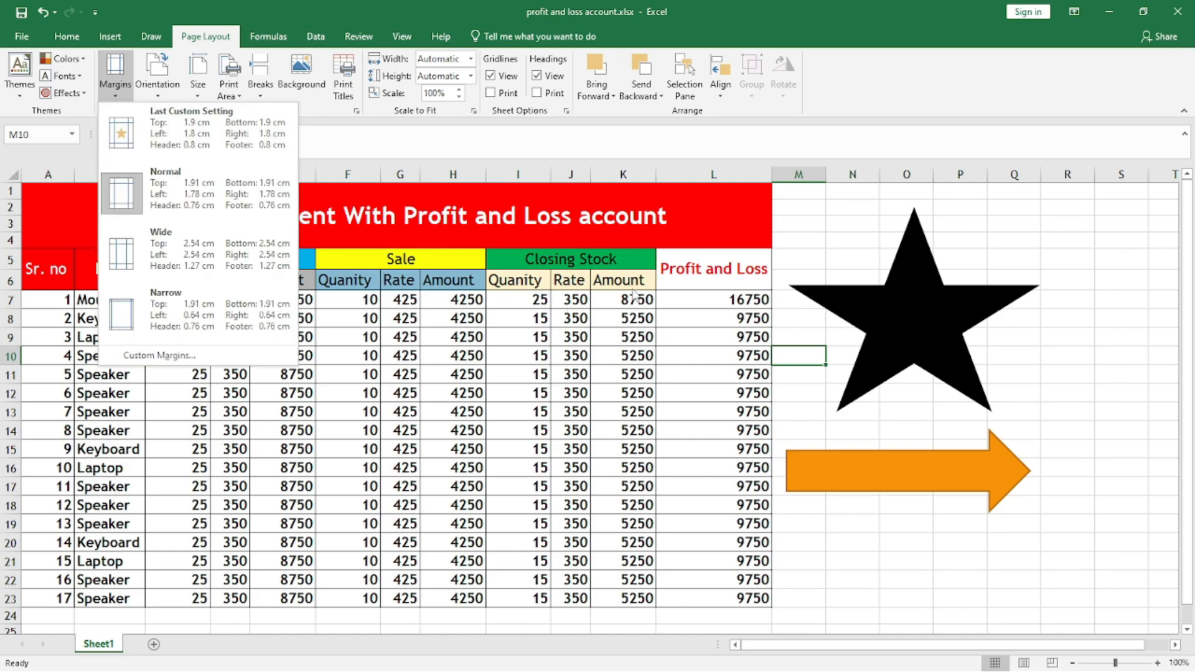
click(802, 315)
click(801, 311)
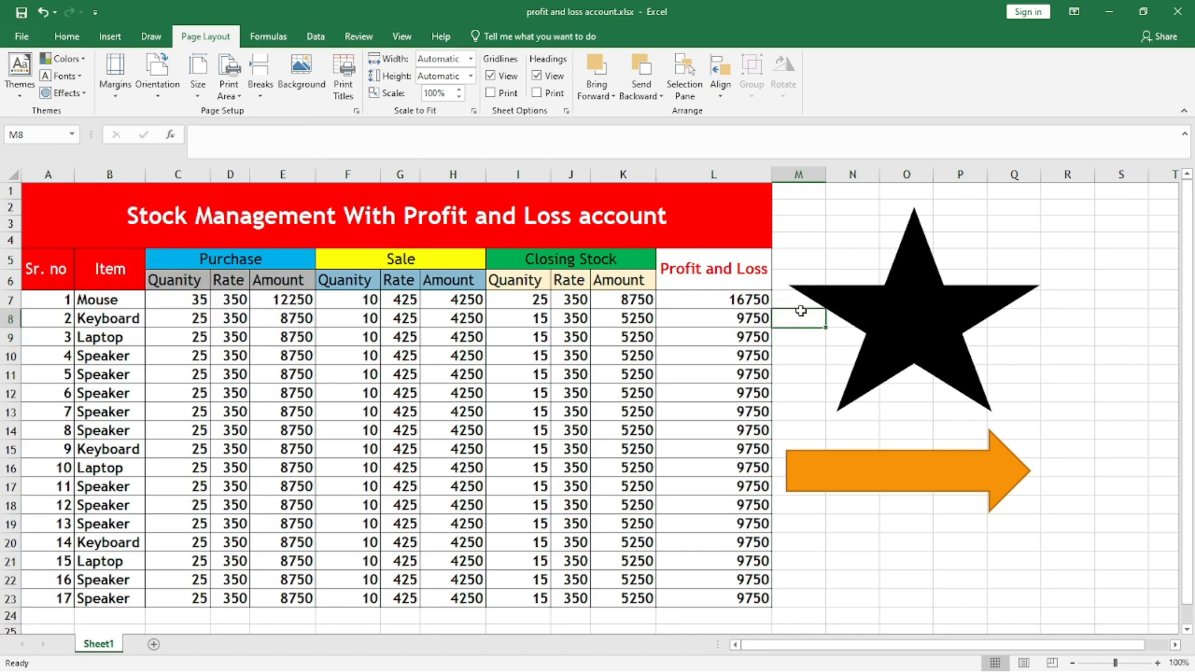
key(ctrl+p)
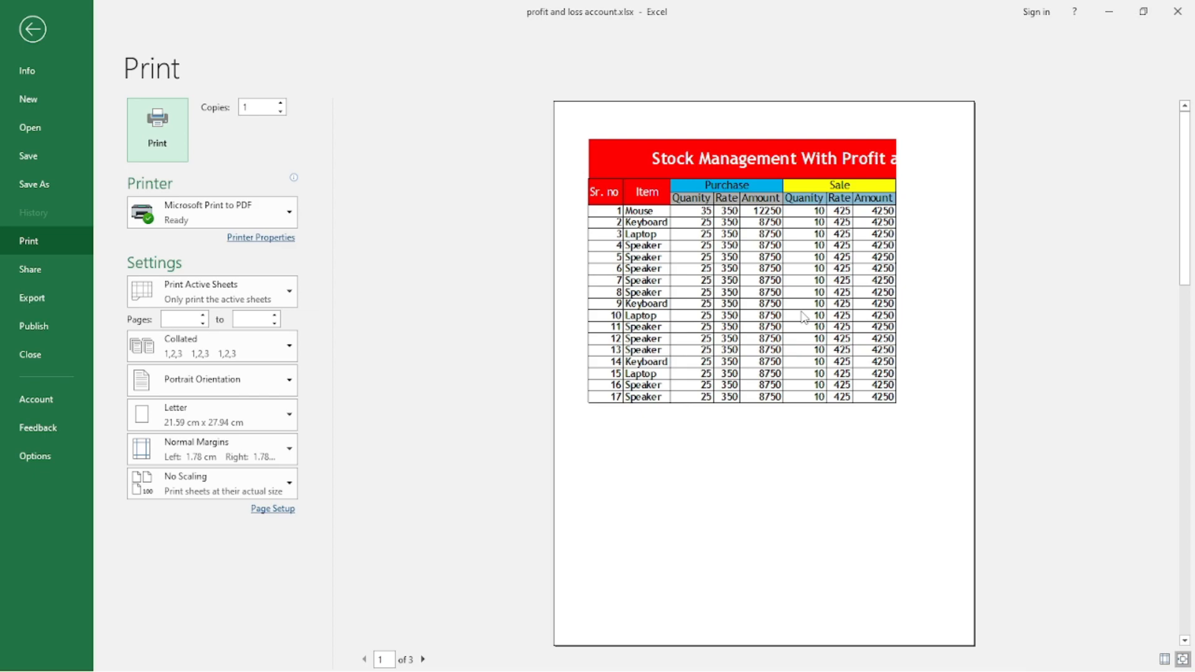
key(Escape)
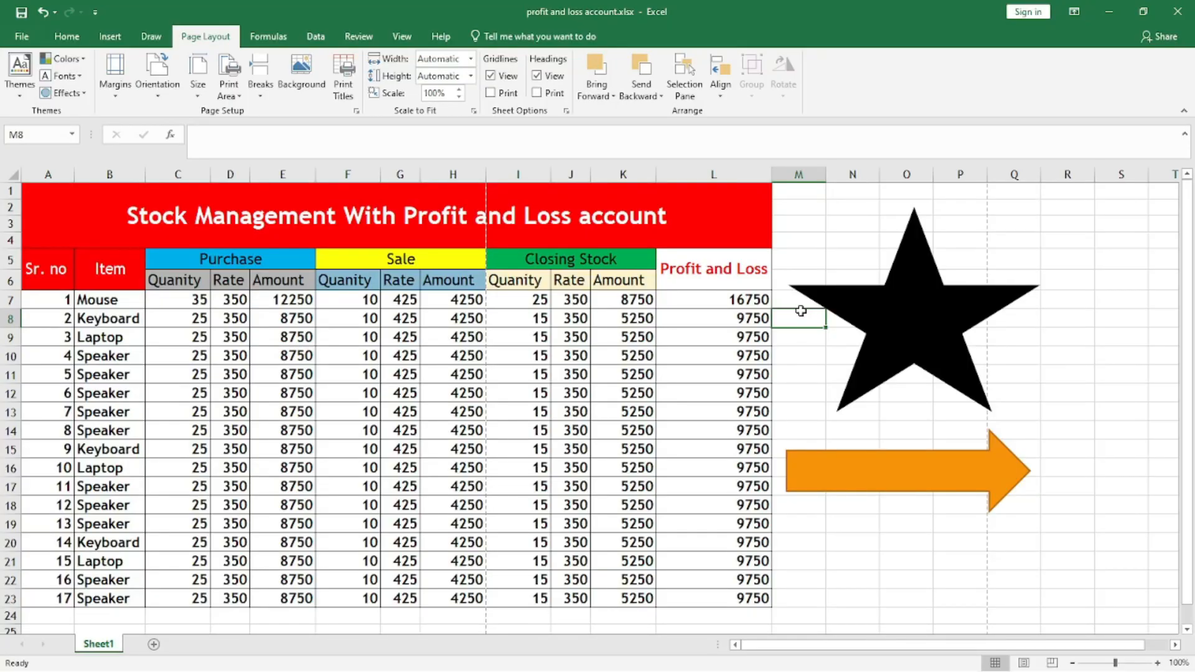
- Delete the black star and the orange arrow beside the table
click(899, 306)
key(Delete)
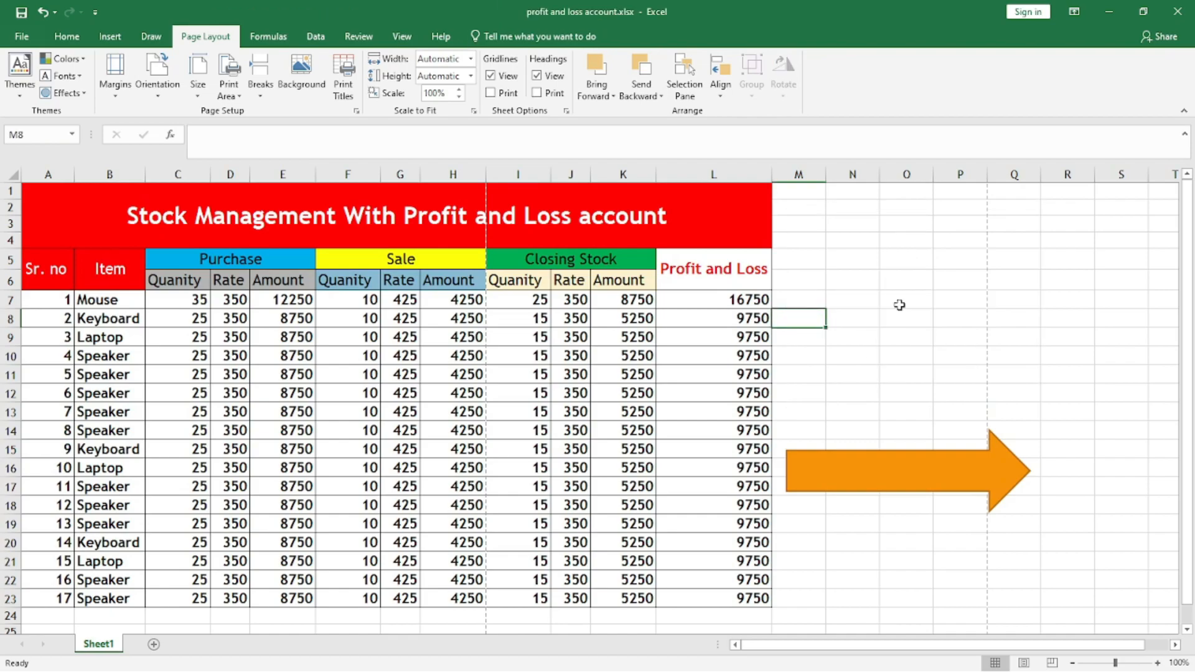
click(854, 476)
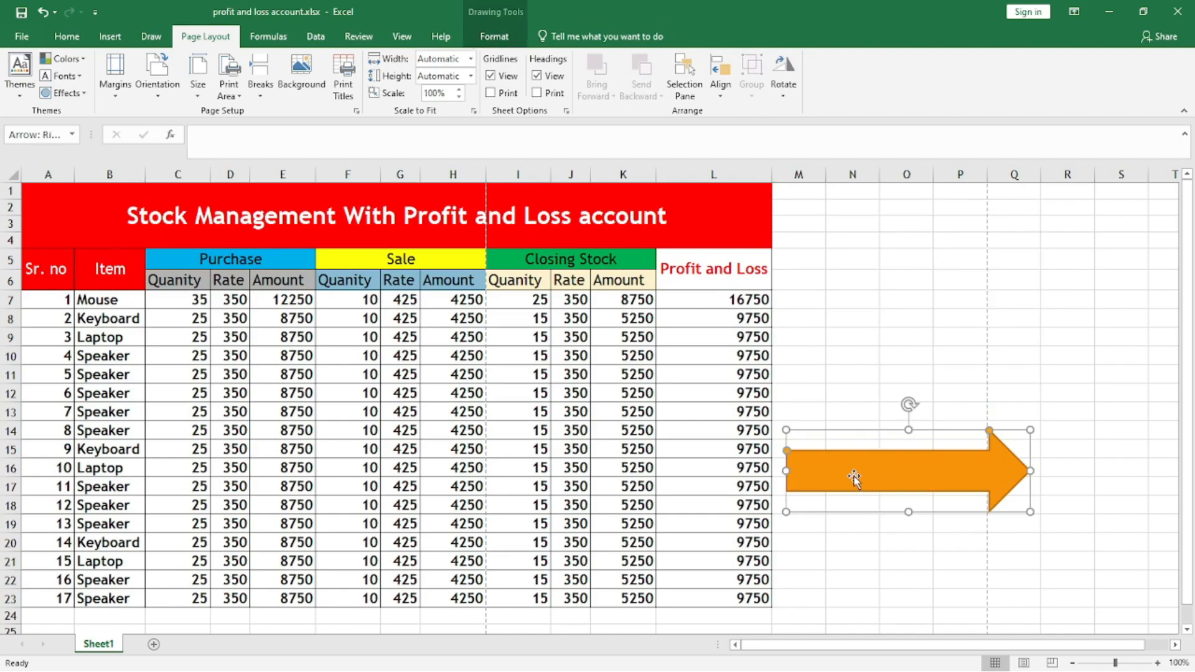
key(Delete)
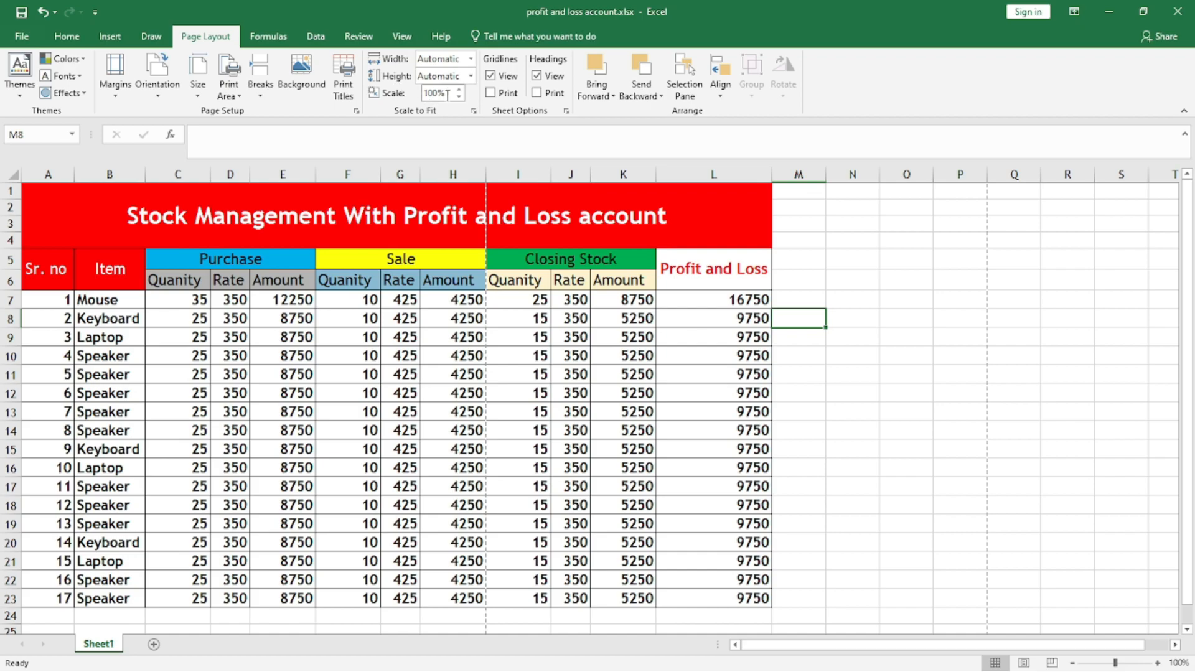
- Try to set custom page margins of 0.5 cm for top, bottom, left and right, and check the sheet's page breaks
click(126, 99)
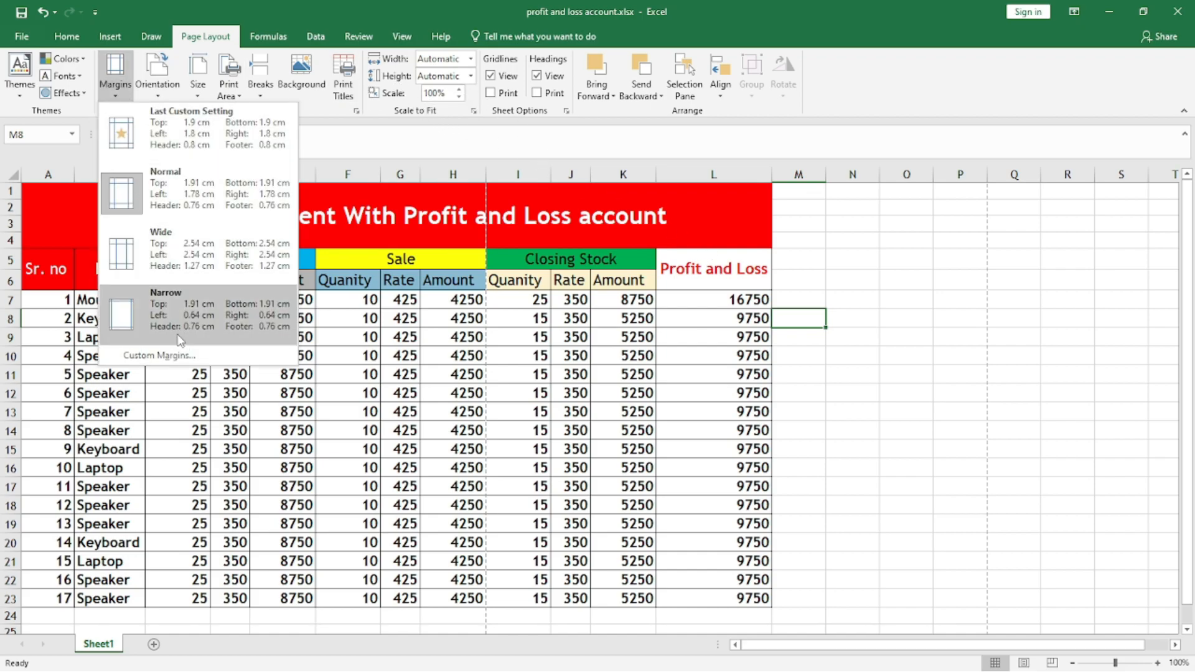
click(185, 355)
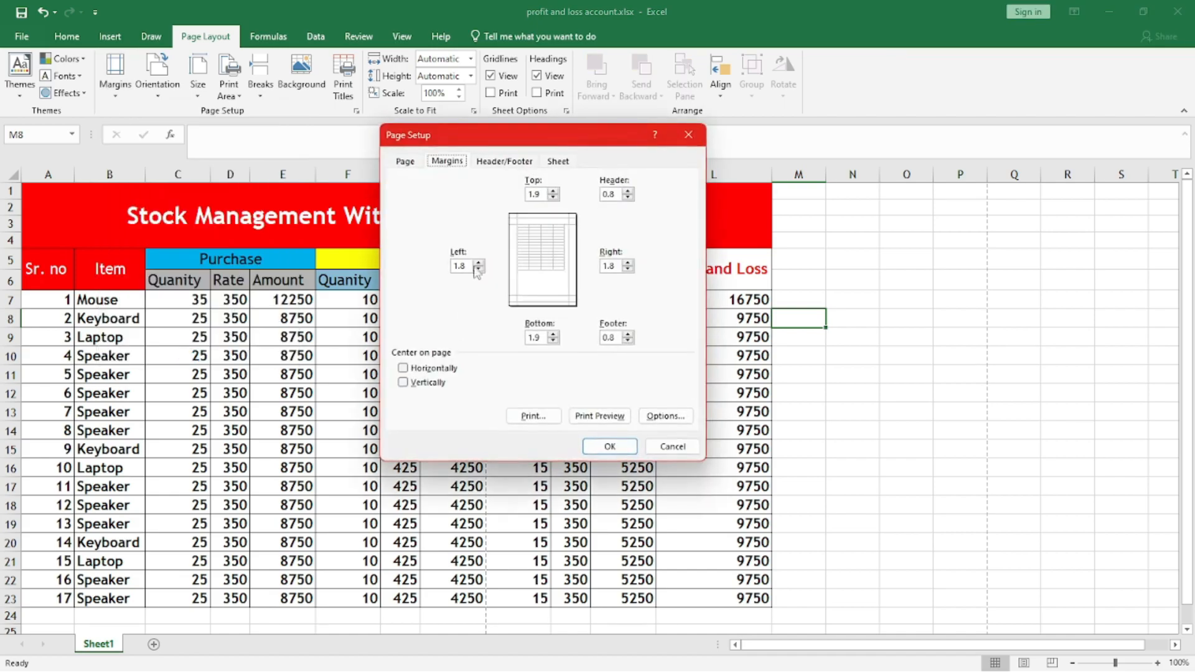
click(545, 194)
drag(545, 194, 512, 191)
text(.5)
key(Tab)
text(.5)
key(Tab)
text(.5)
key(Tab)
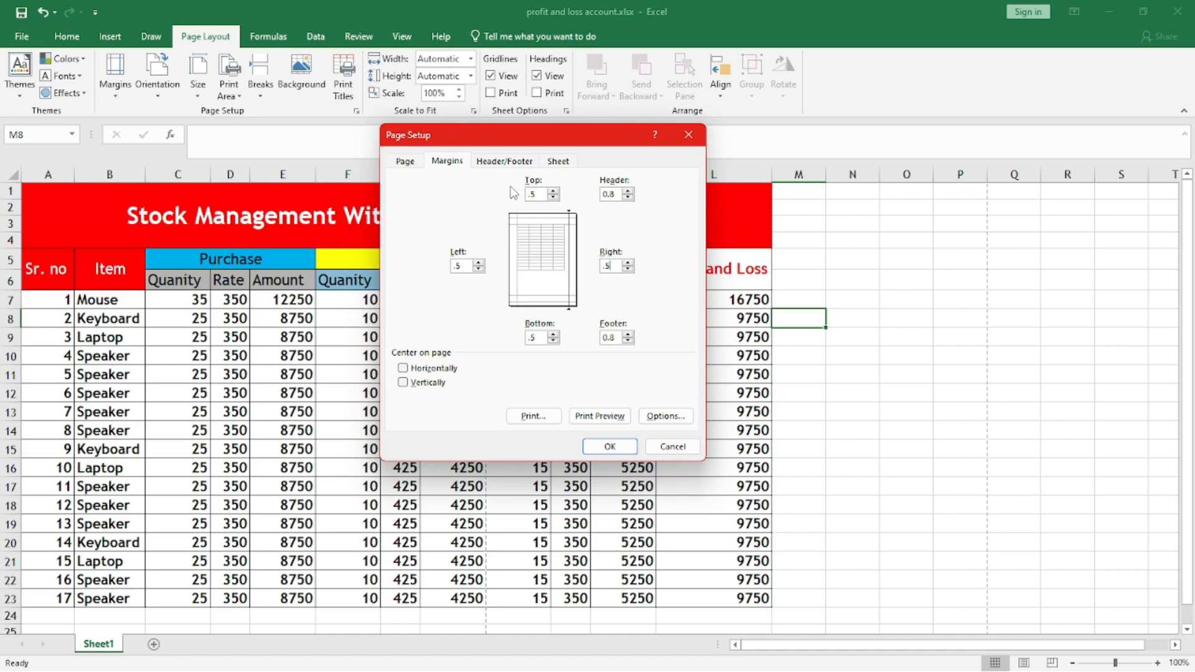
key(Return)
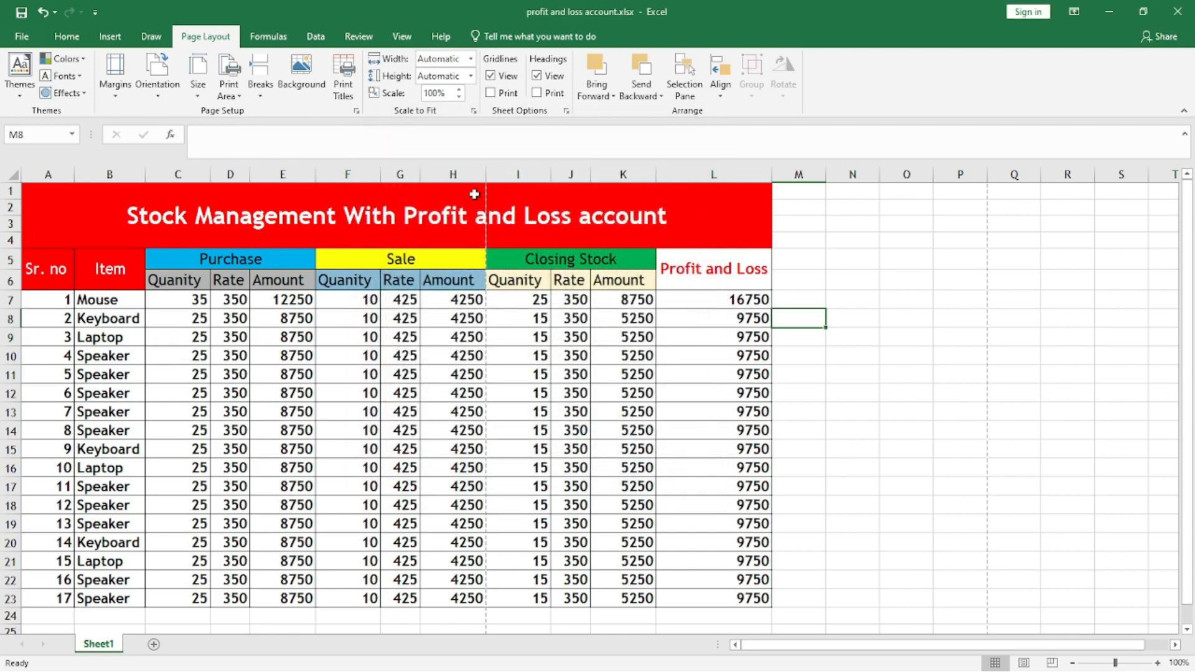
scroll(467, 268, down, 5)
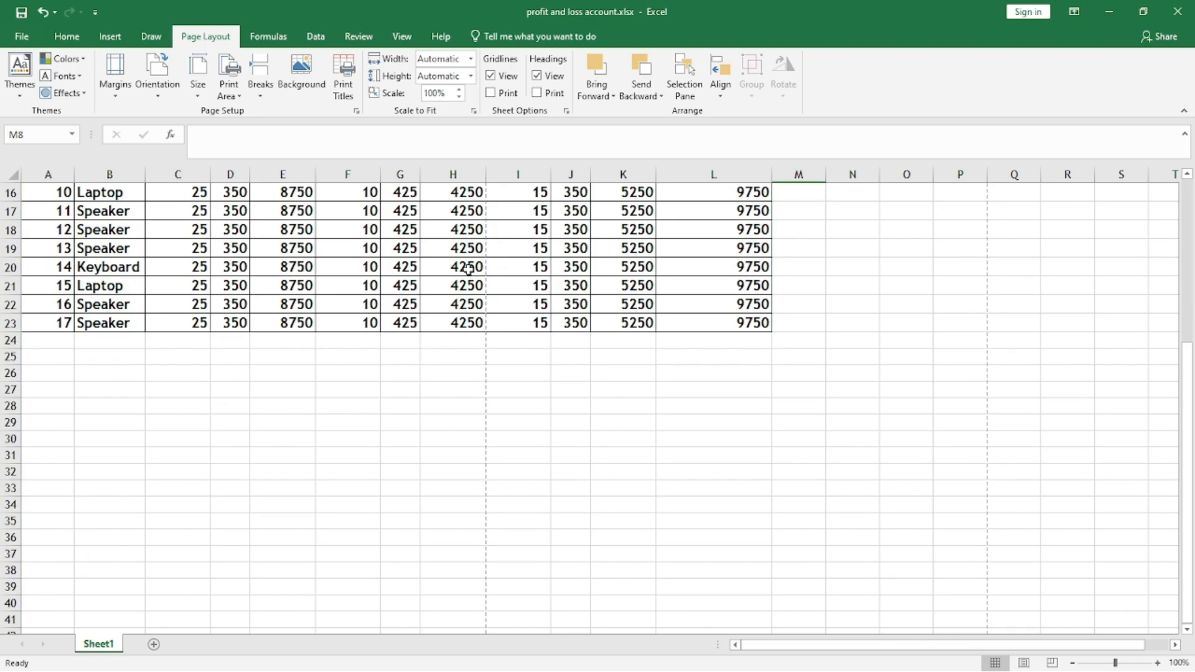
scroll(371, 393, down, 4)
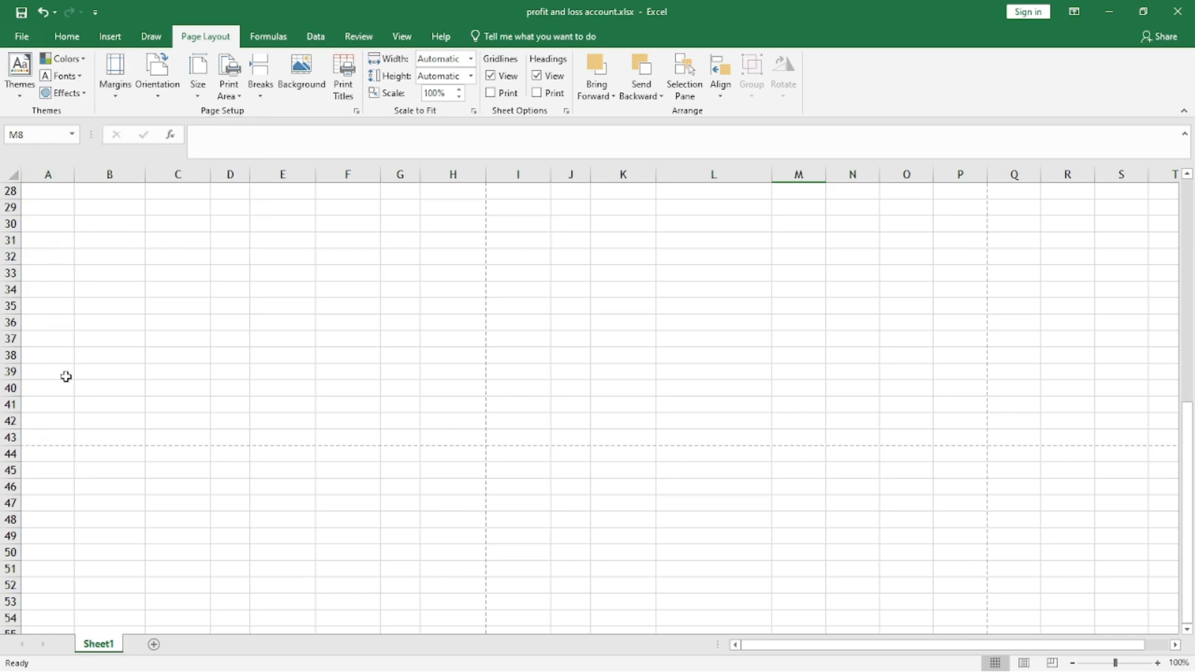
scroll(474, 442, up, 9)
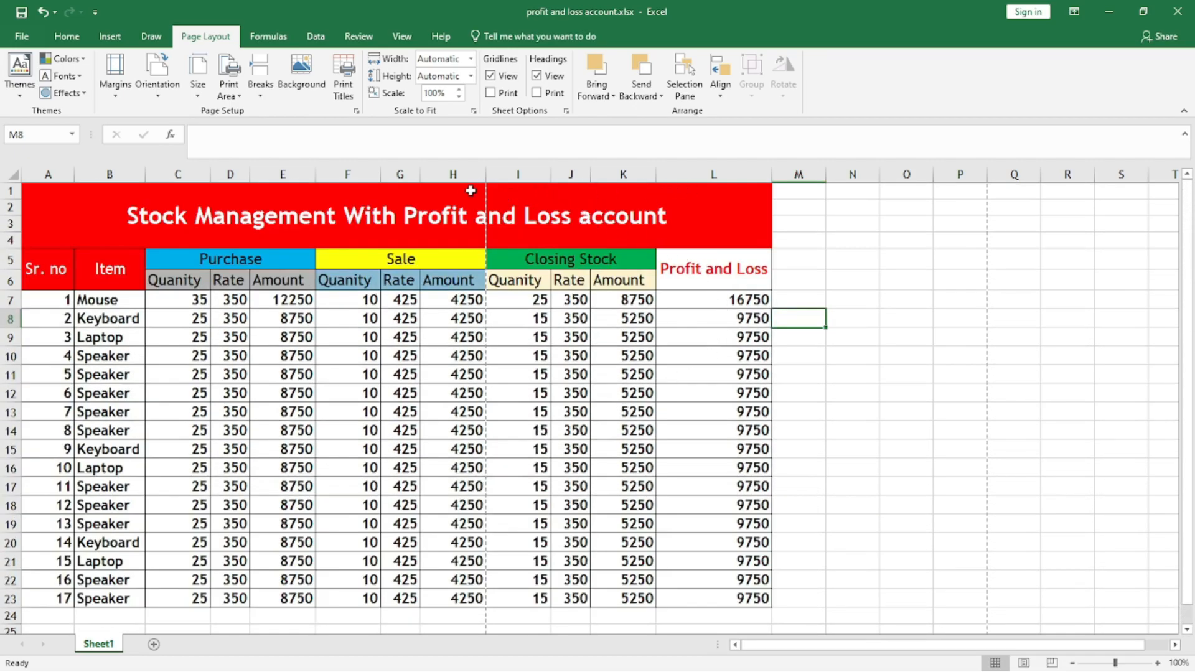
- Set custom page margins of 0.5 cm on all four sides with header and footer at 0, and check the print preview
click(115, 93)
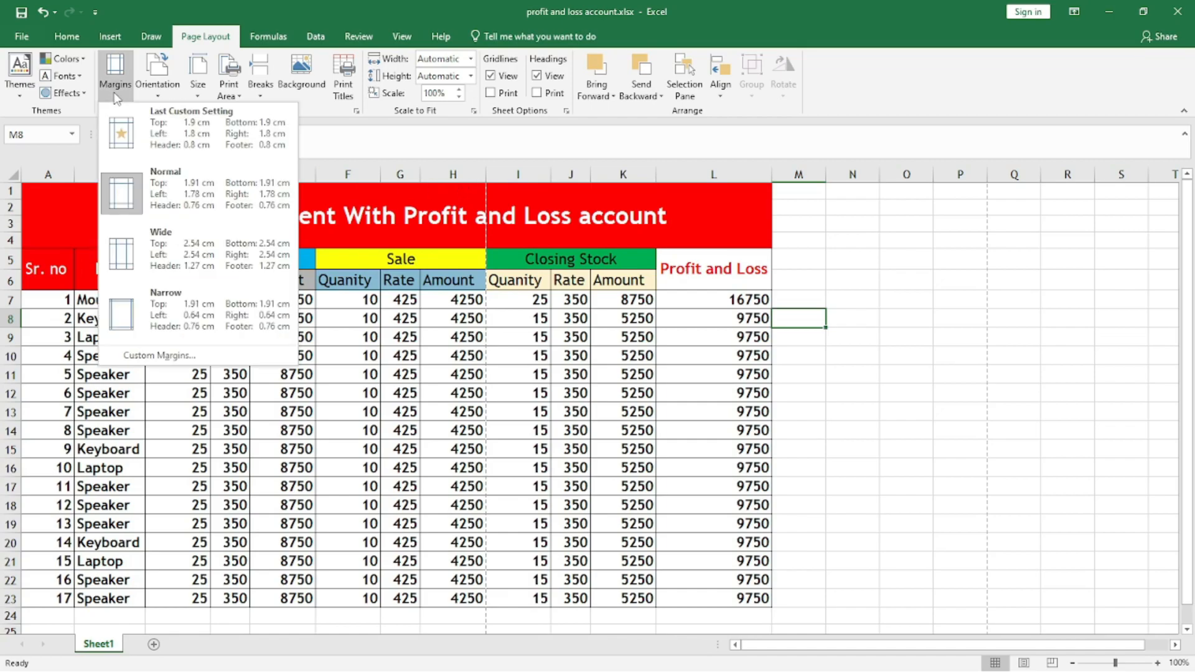
click(130, 357)
key(Tab)
key(Tab)
key(Tab)
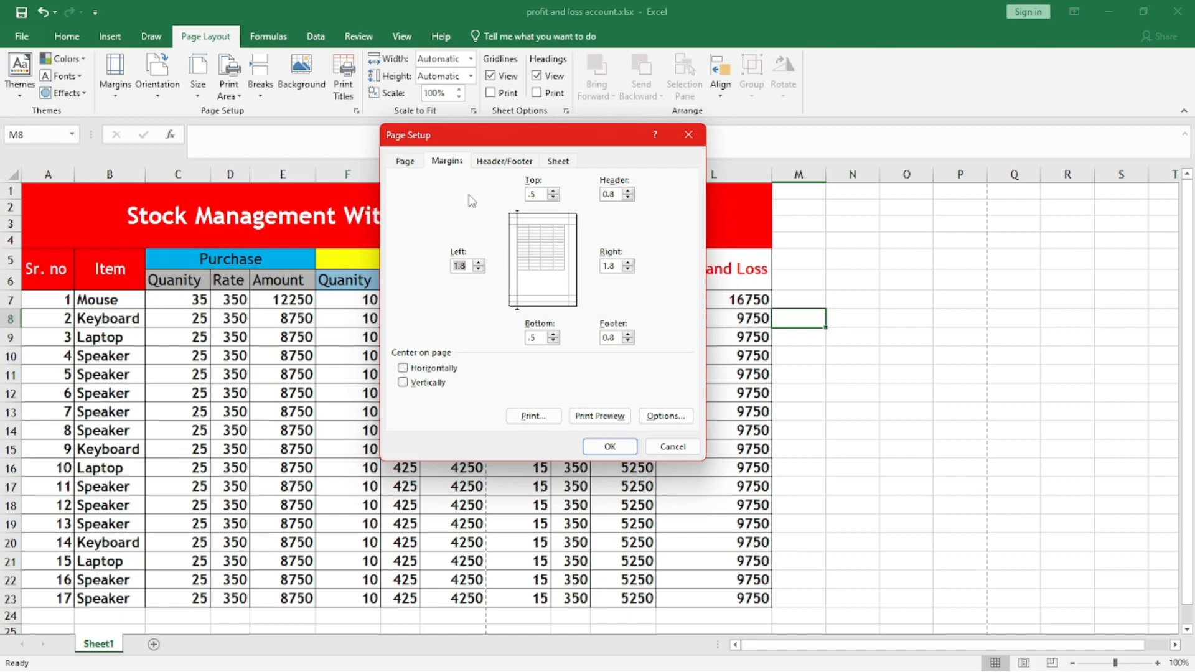
key(Tab)
text(.)
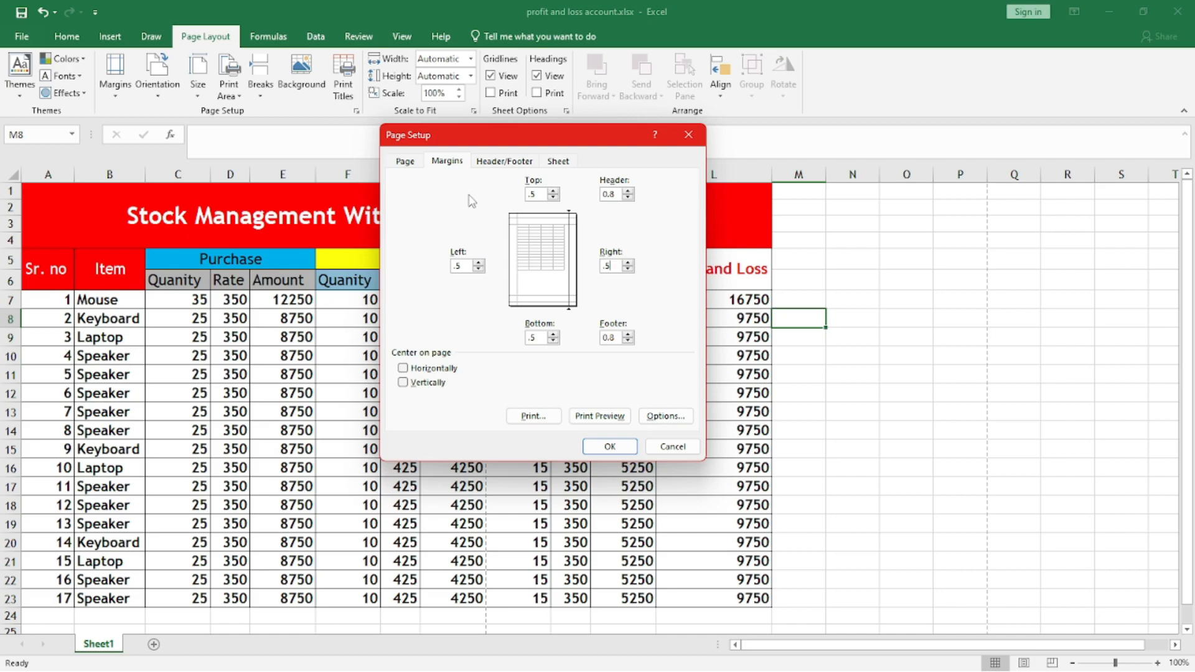
text(5)
key(Tab)
text(0)
key(Tab)
click(600, 416)
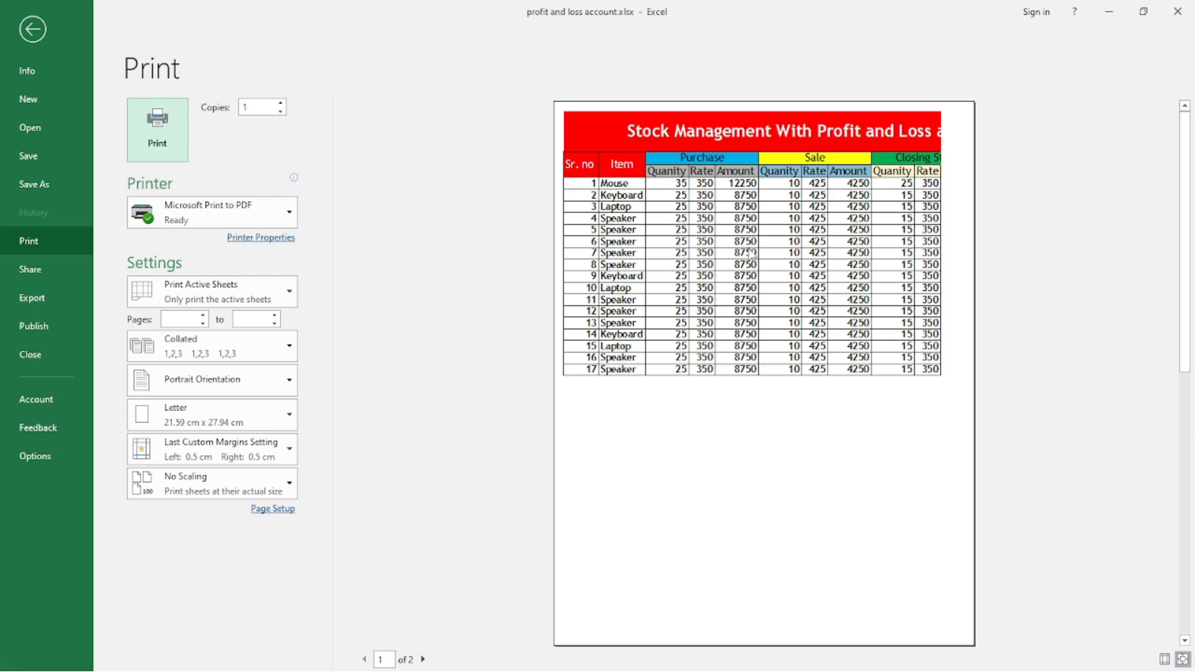
key(Escape)
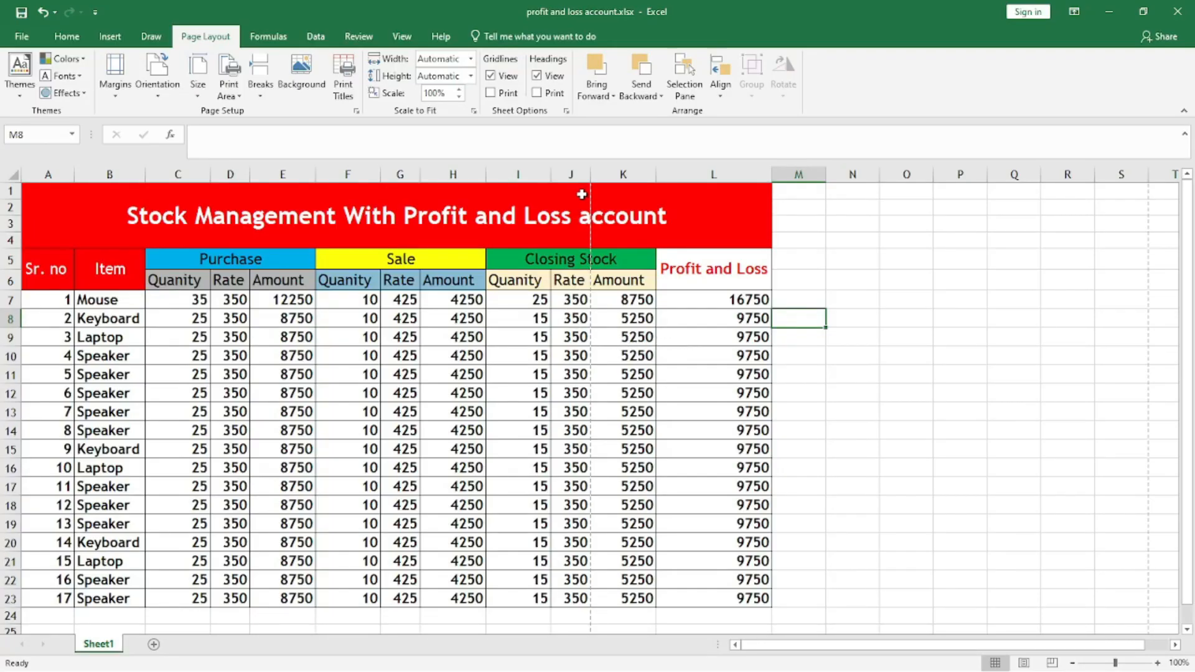
- Center the sheet on the page both horizontally and vertically, and check the print preview
scroll(236, 431, down, 10)
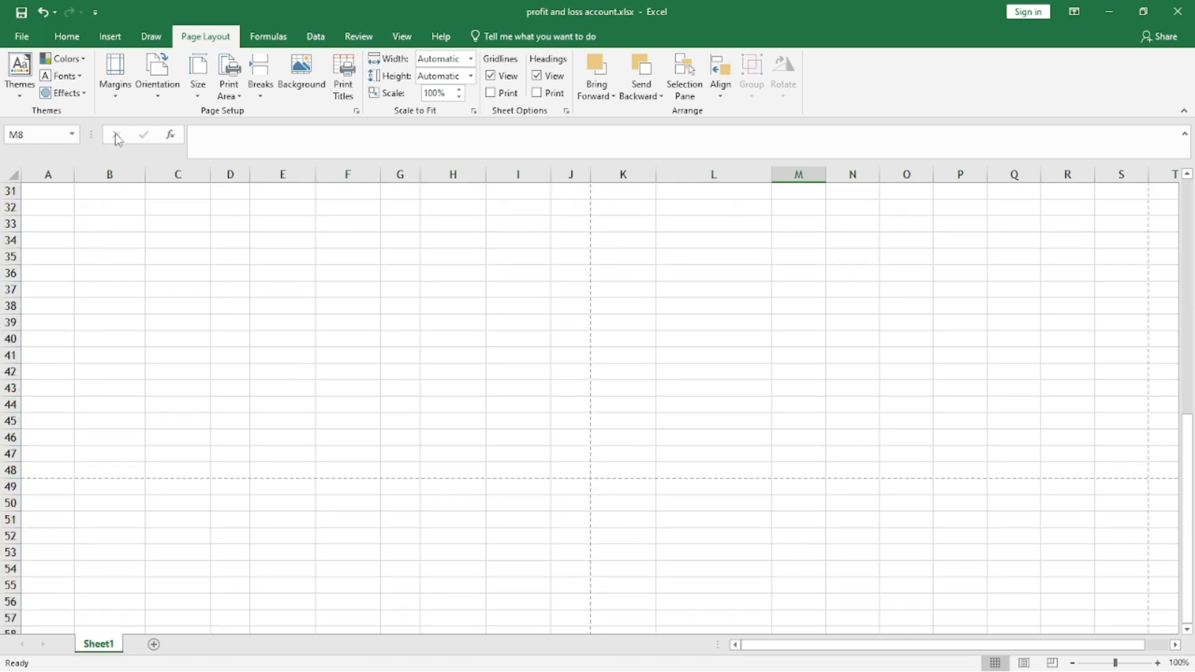
click(120, 98)
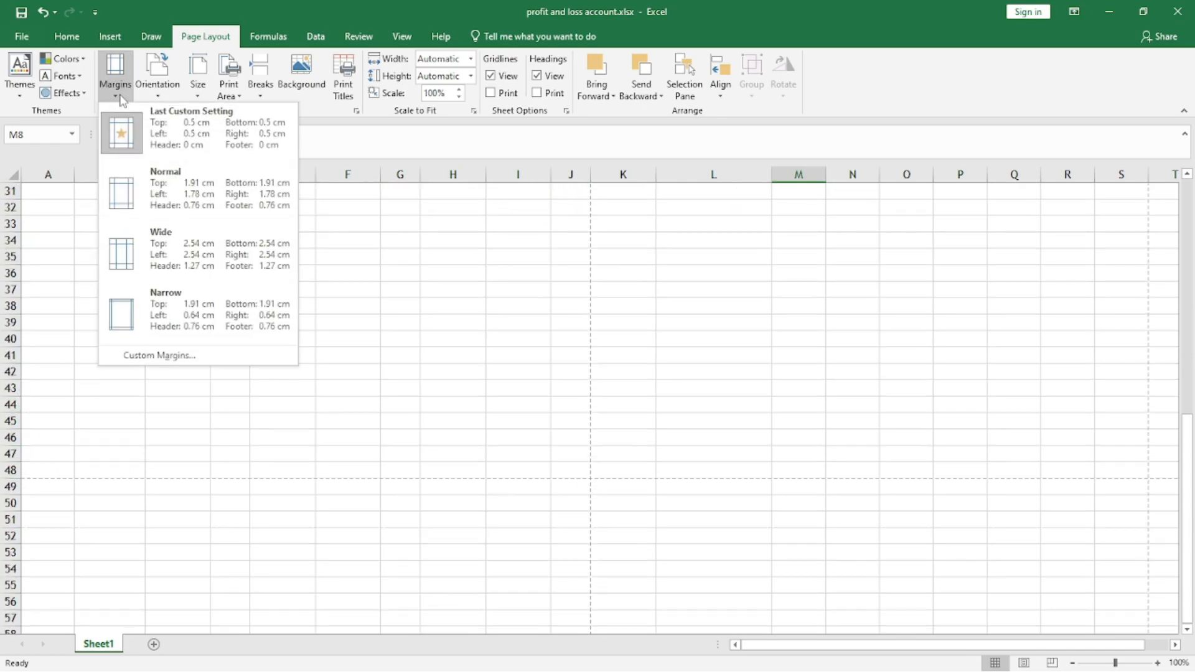
click(185, 356)
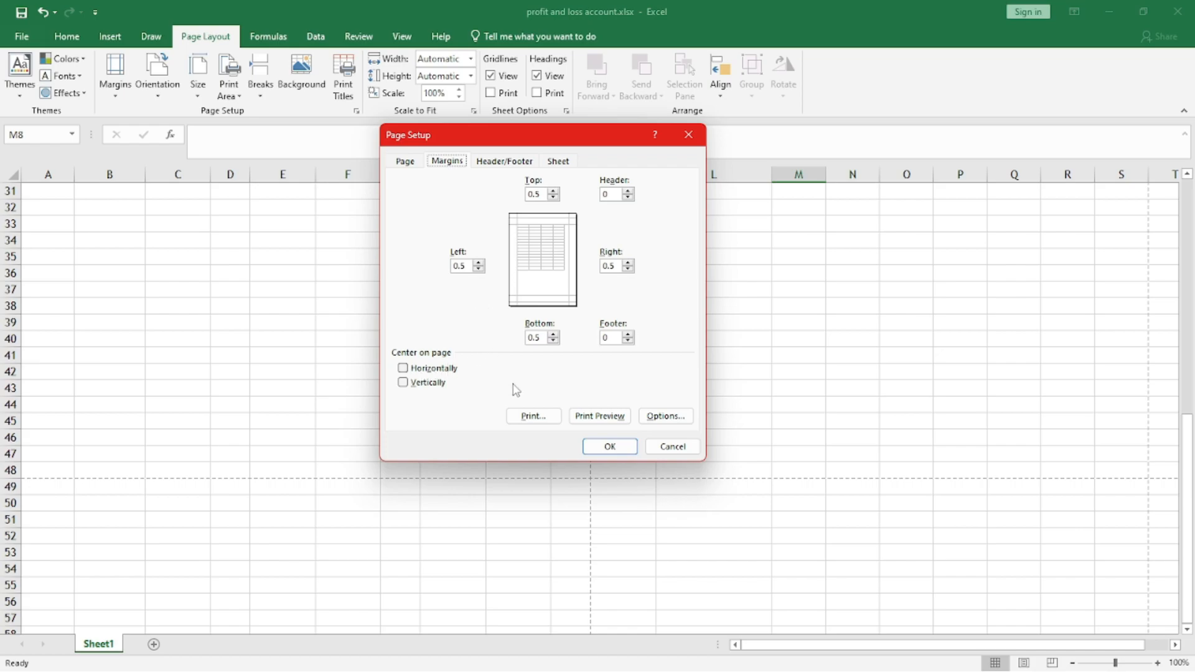
click(424, 384)
click(429, 369)
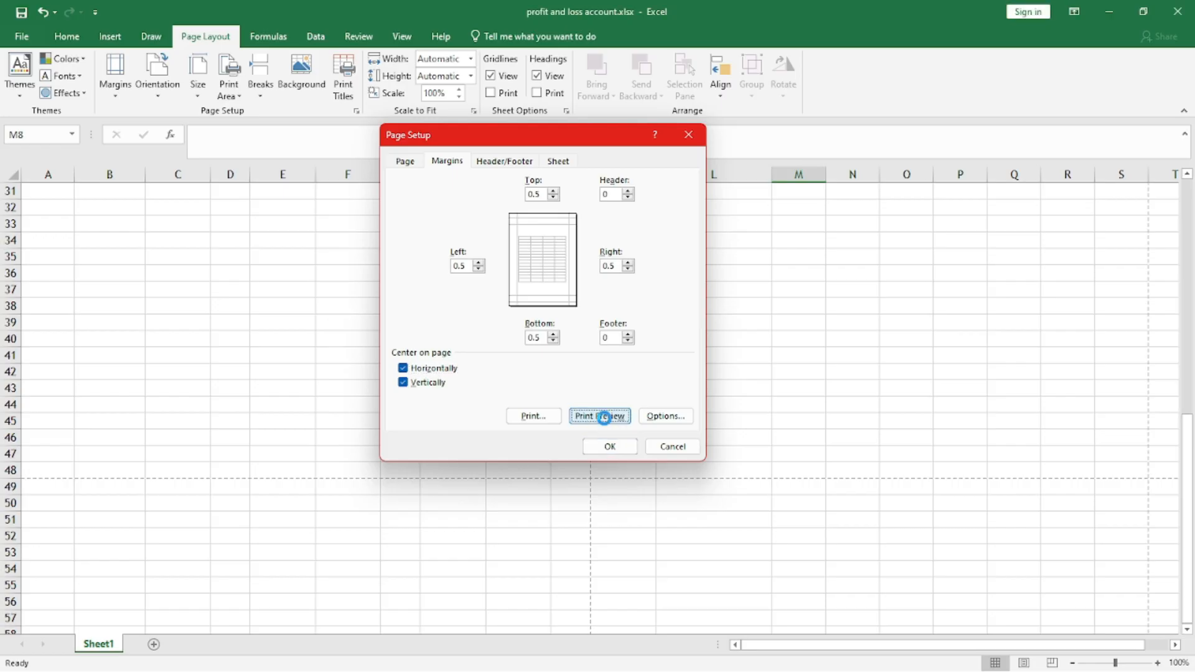
click(599, 415)
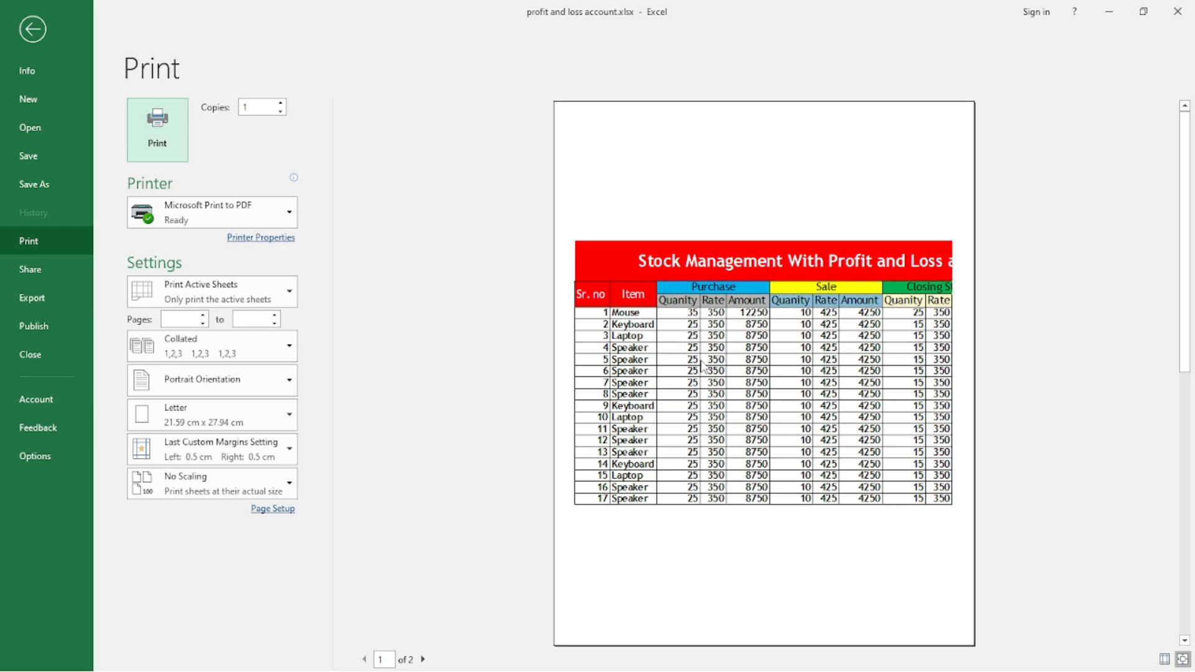
key(Escape)
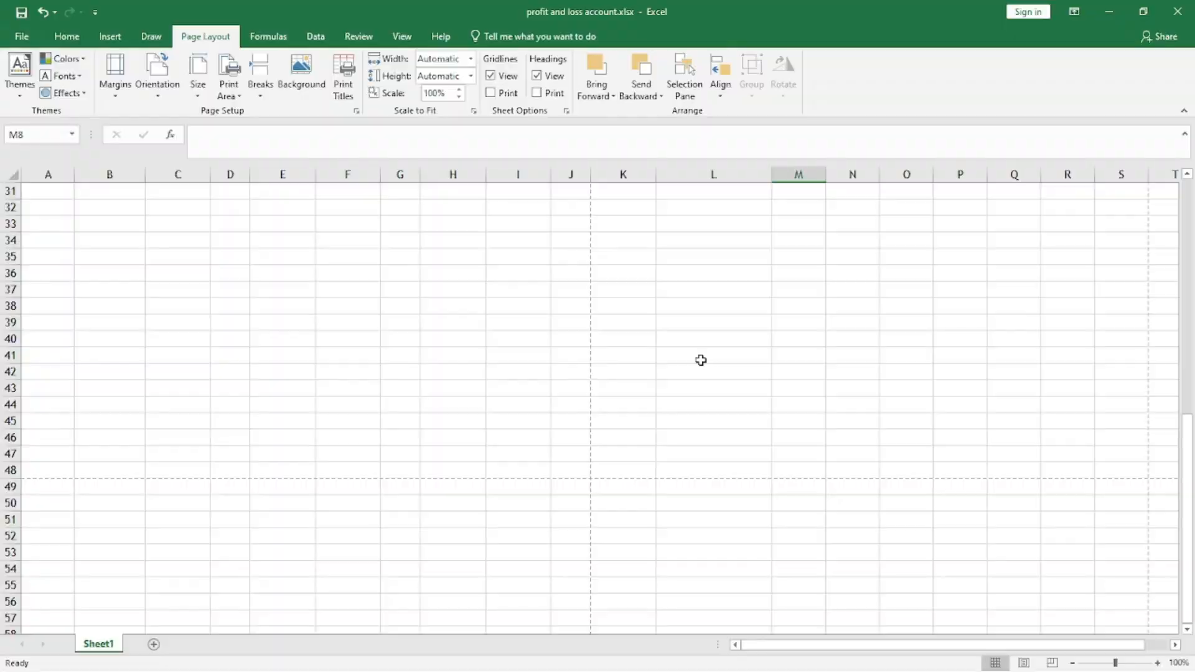
- Switch horizontal and vertical page centering off and back on, comparing the table's placement in the preview
click(125, 93)
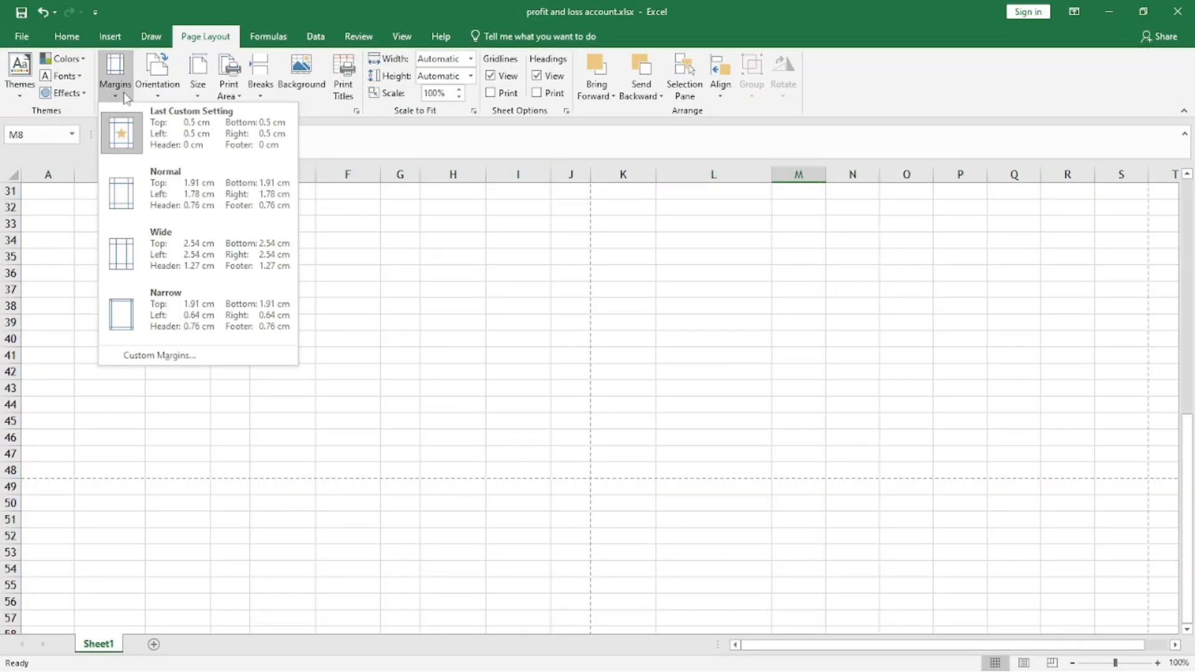
click(185, 349)
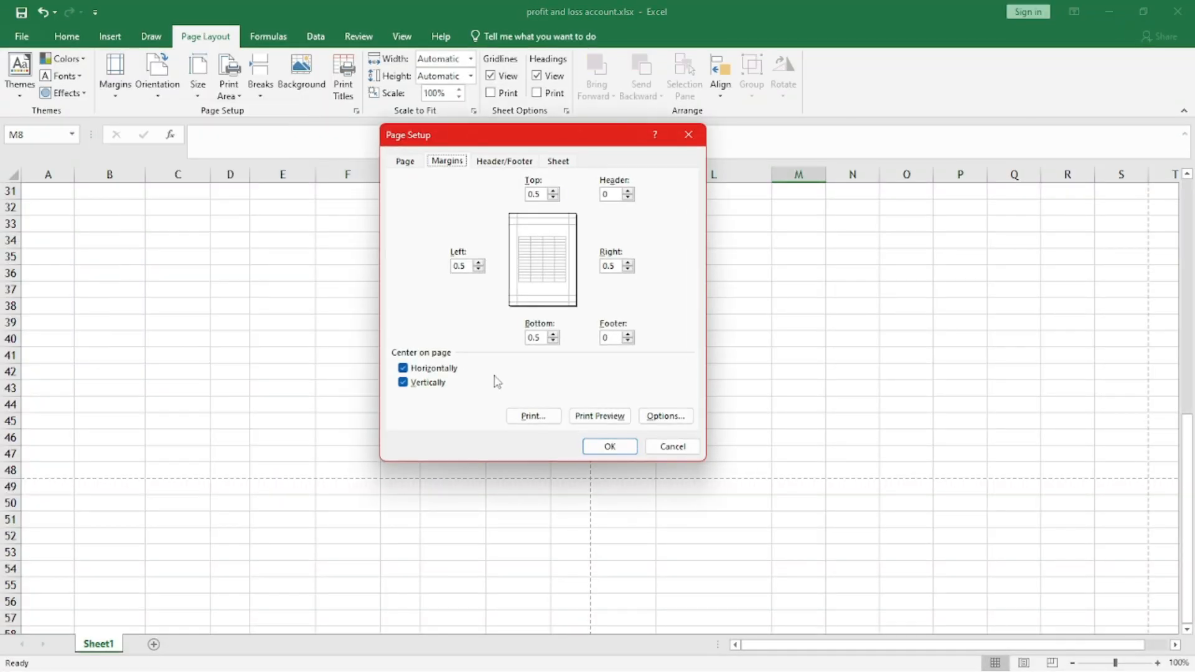
click(405, 368)
click(412, 383)
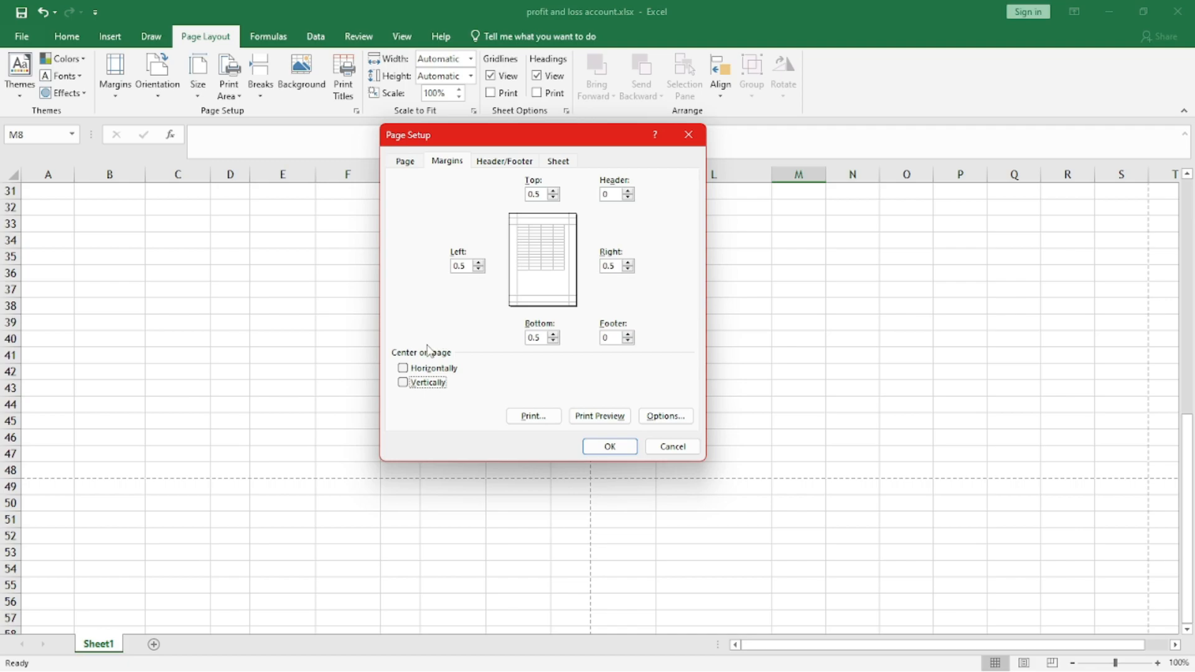
click(412, 369)
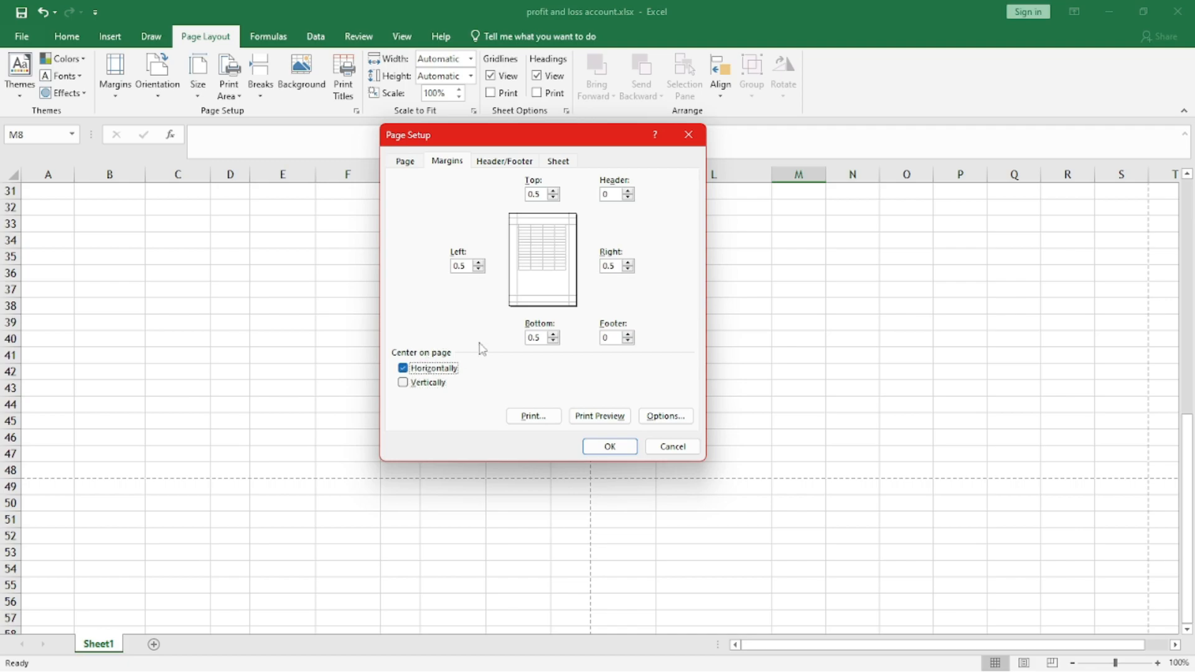
click(429, 383)
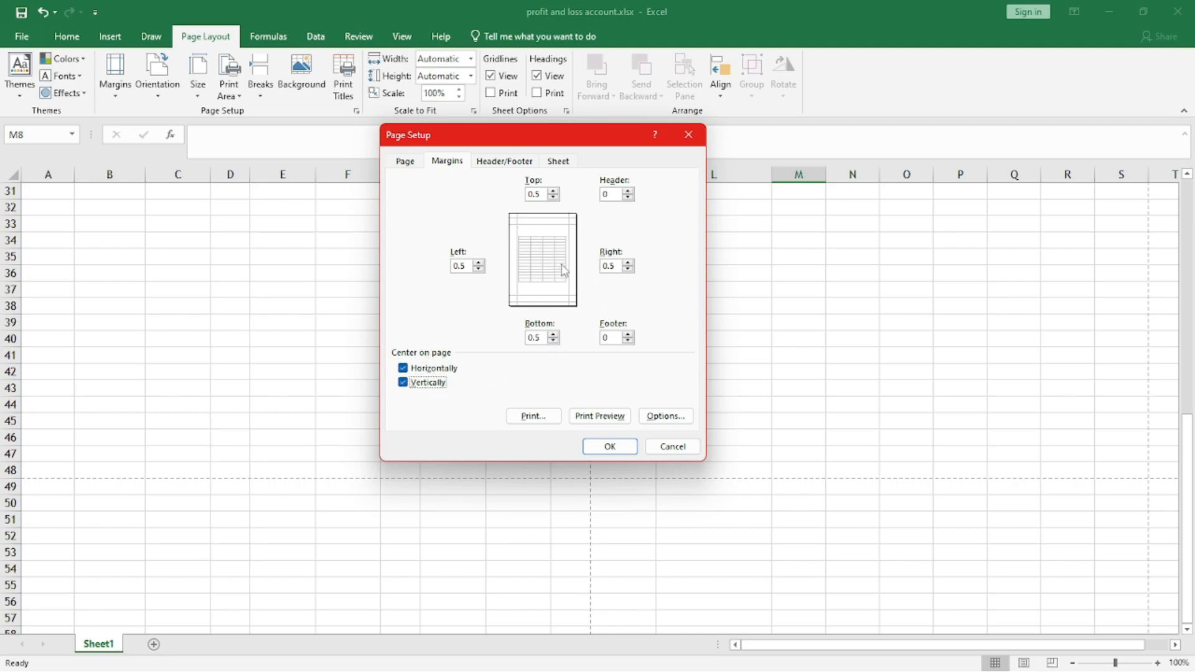
click(448, 166)
click(599, 417)
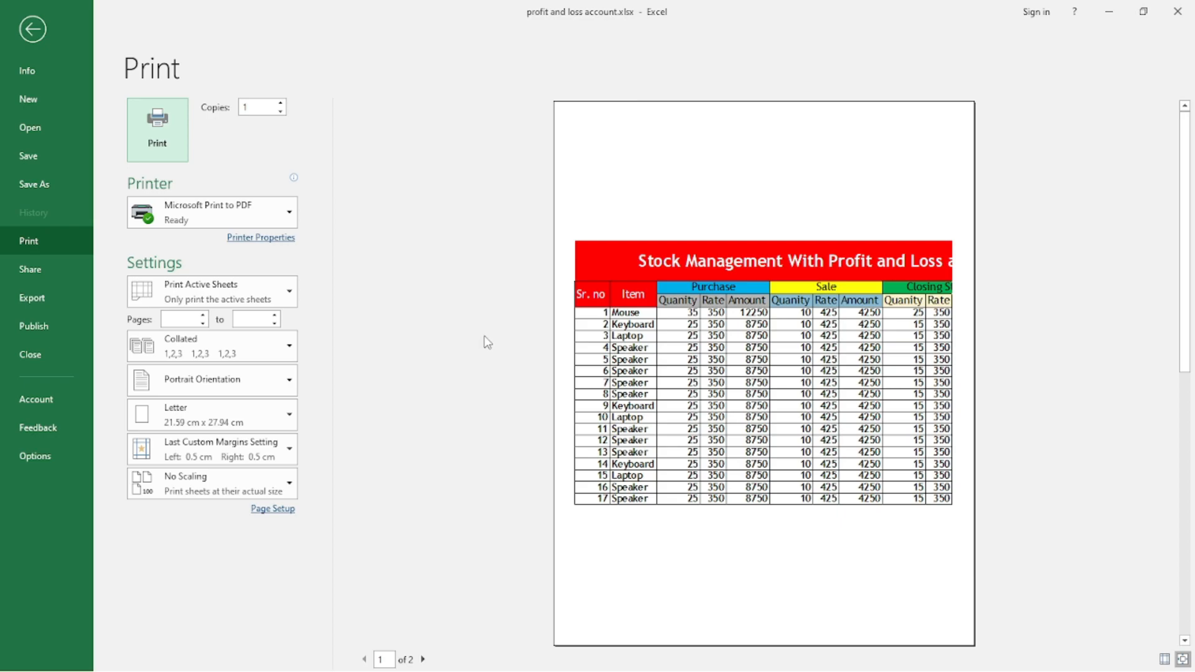
key(Escape)
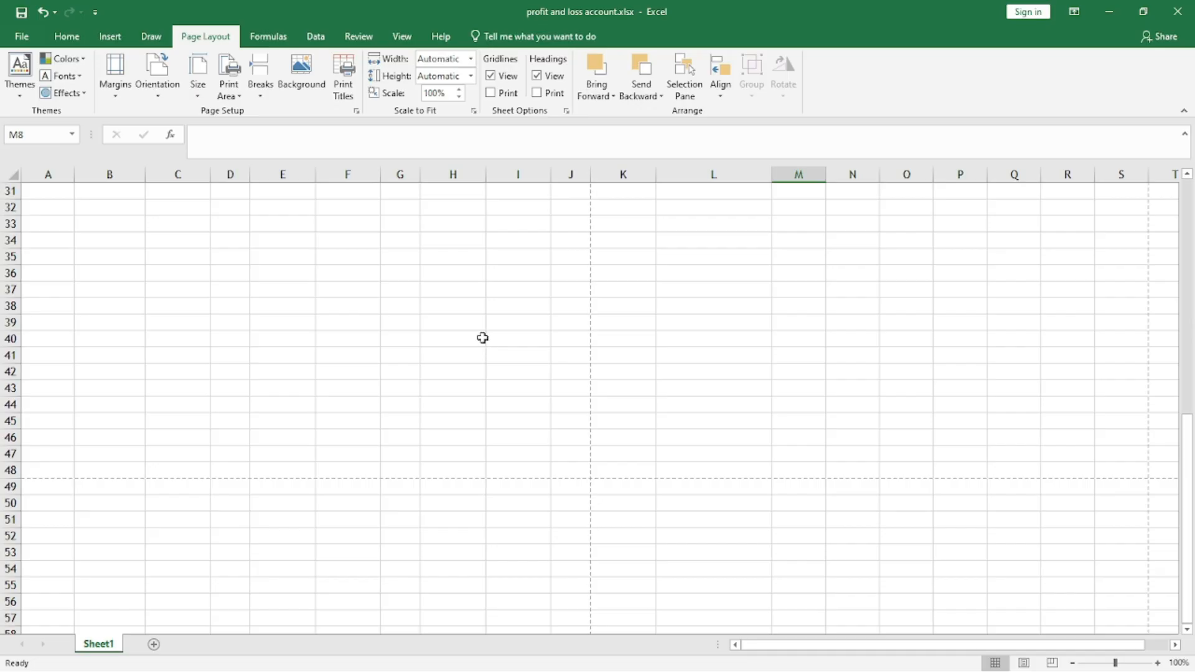
- Change the page orientation to Landscape and check the sheet in the print preview
scroll(482, 337, up, 10)
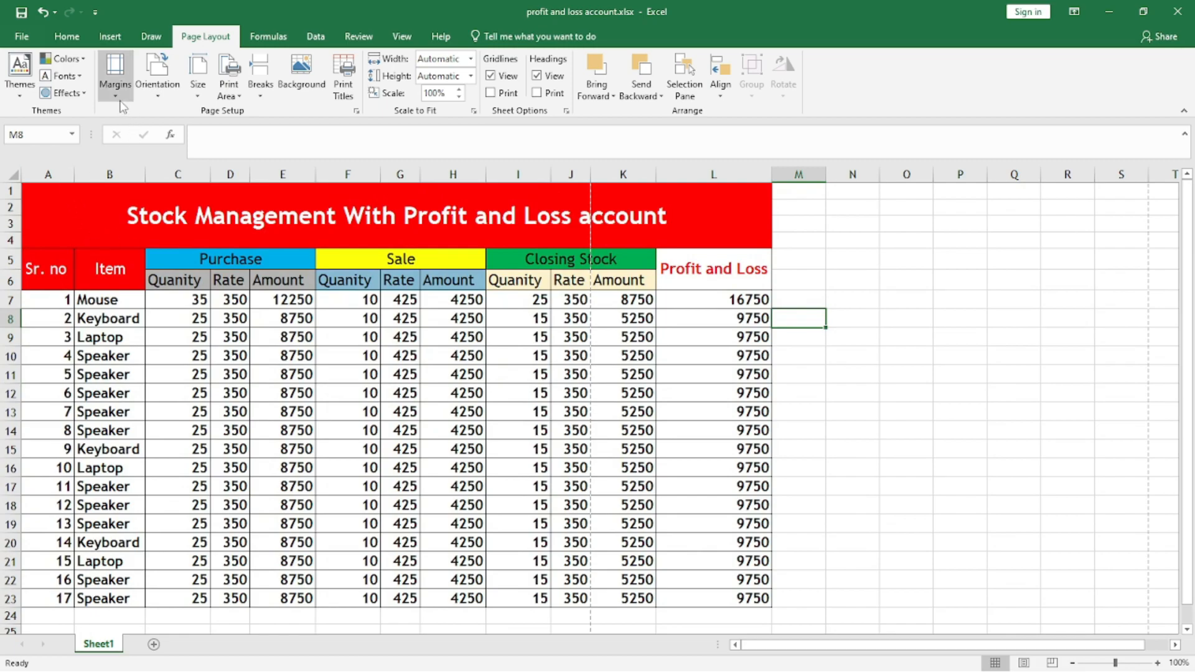
click(161, 100)
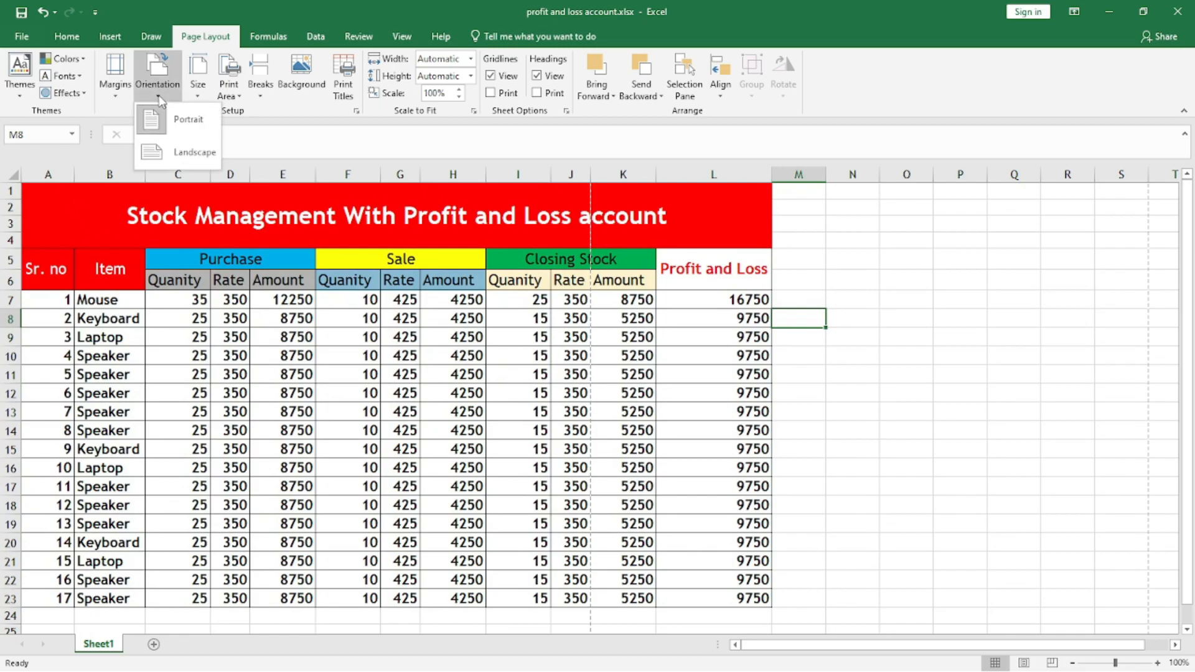
click(178, 154)
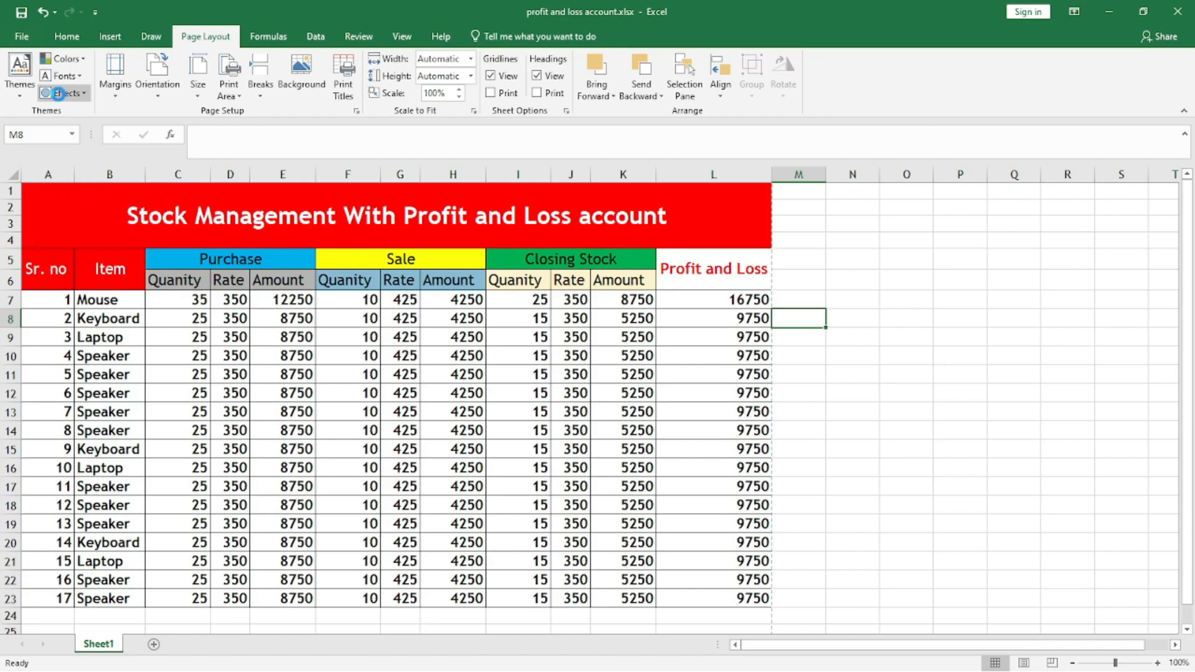
key(ctrl+p)
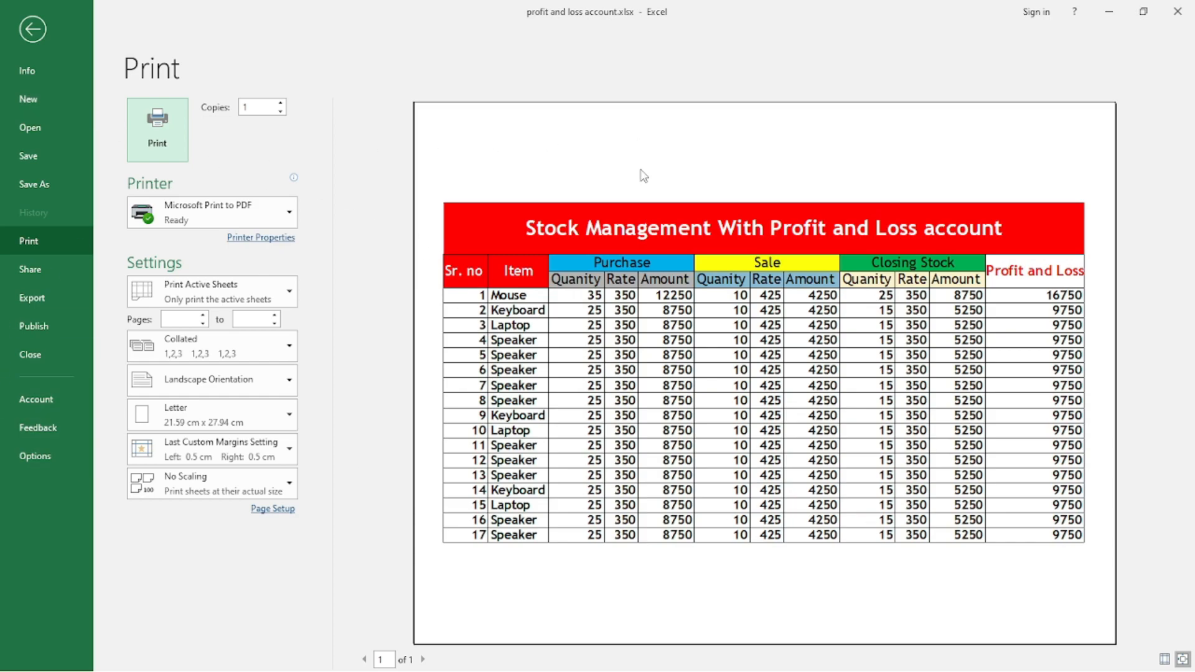
key(Escape)
click(854, 354)
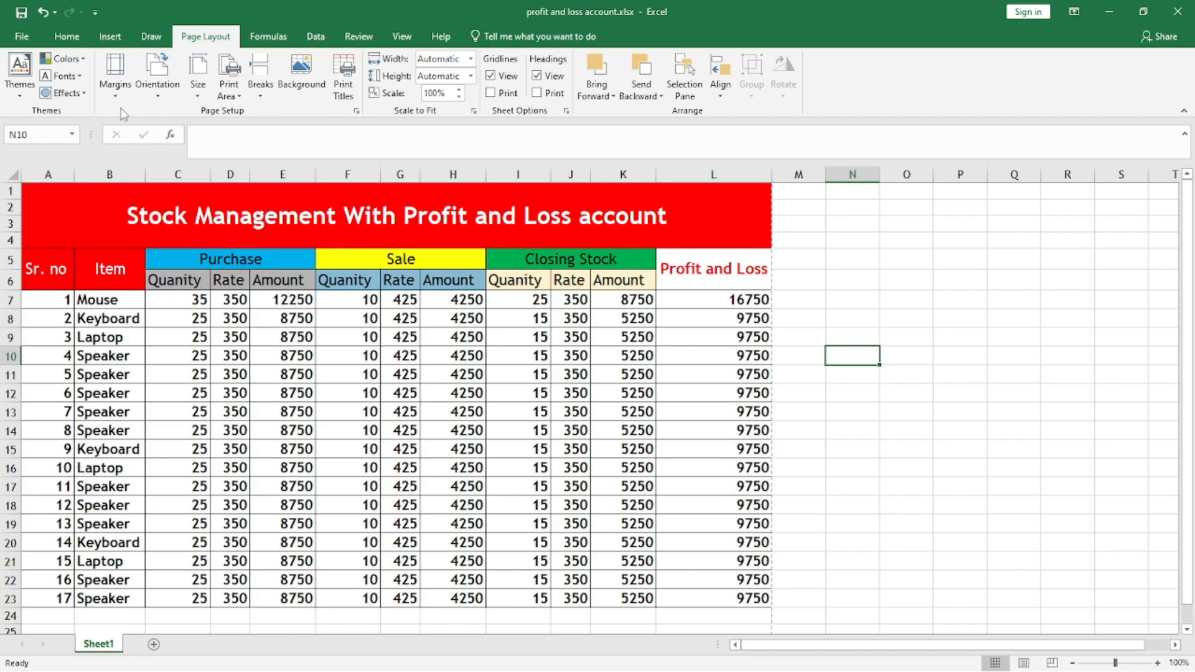
- Turn off horizontal and vertical centering in the page setup from the print preview
key(ctrl+p)
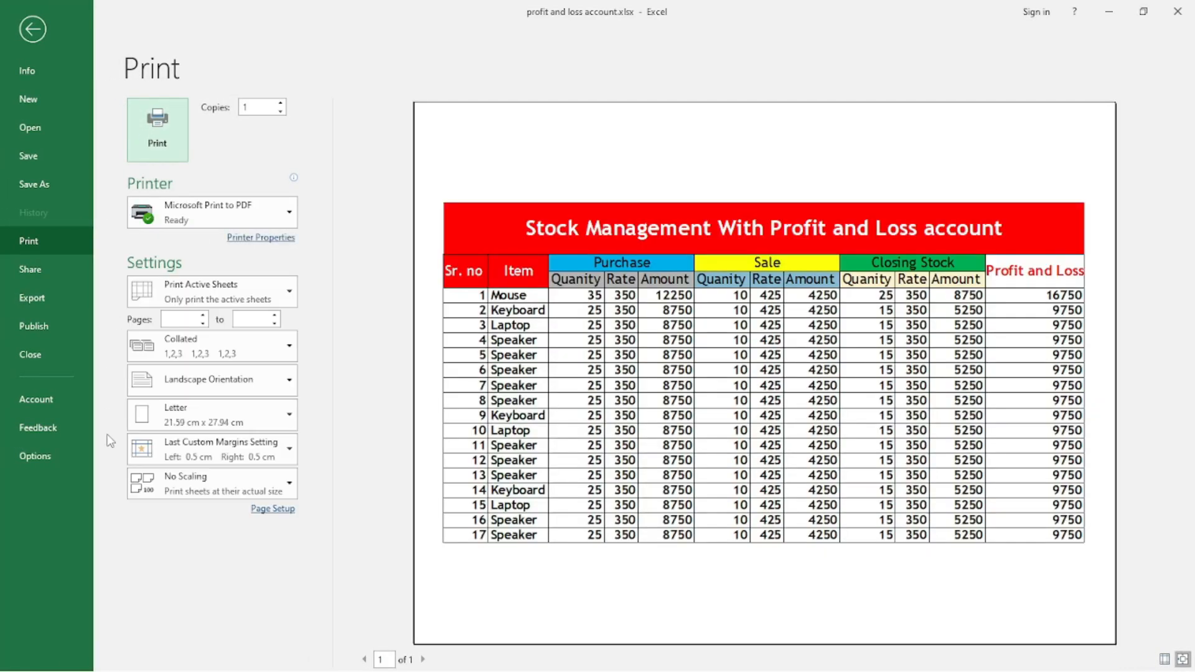
click(272, 509)
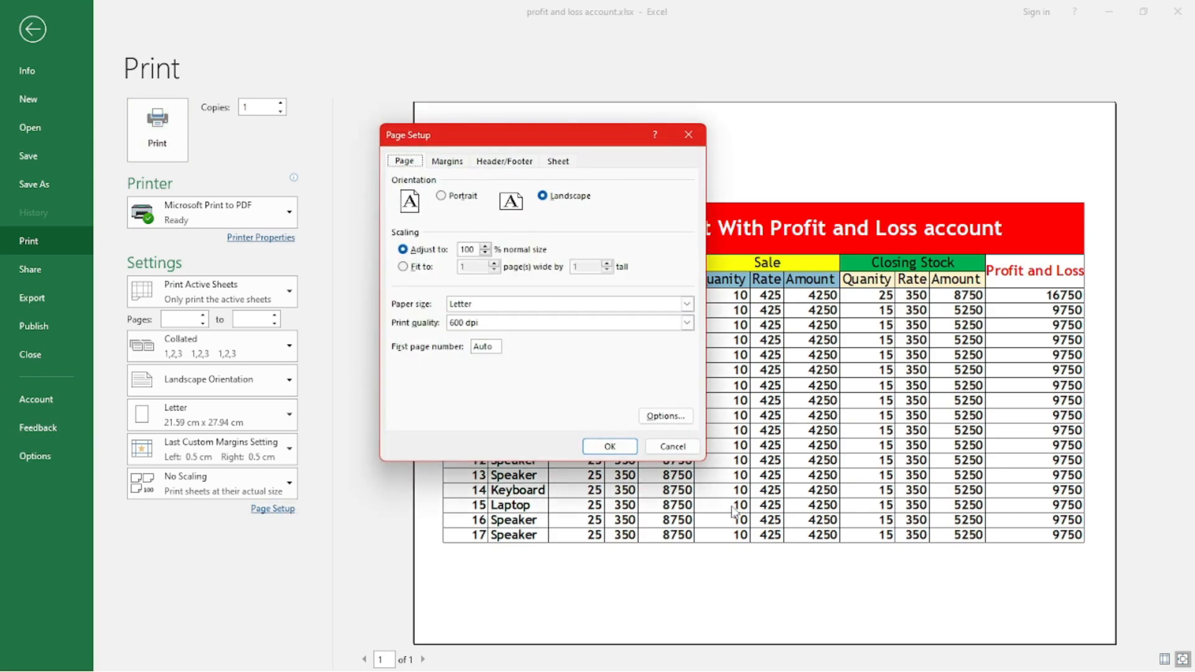
click(449, 163)
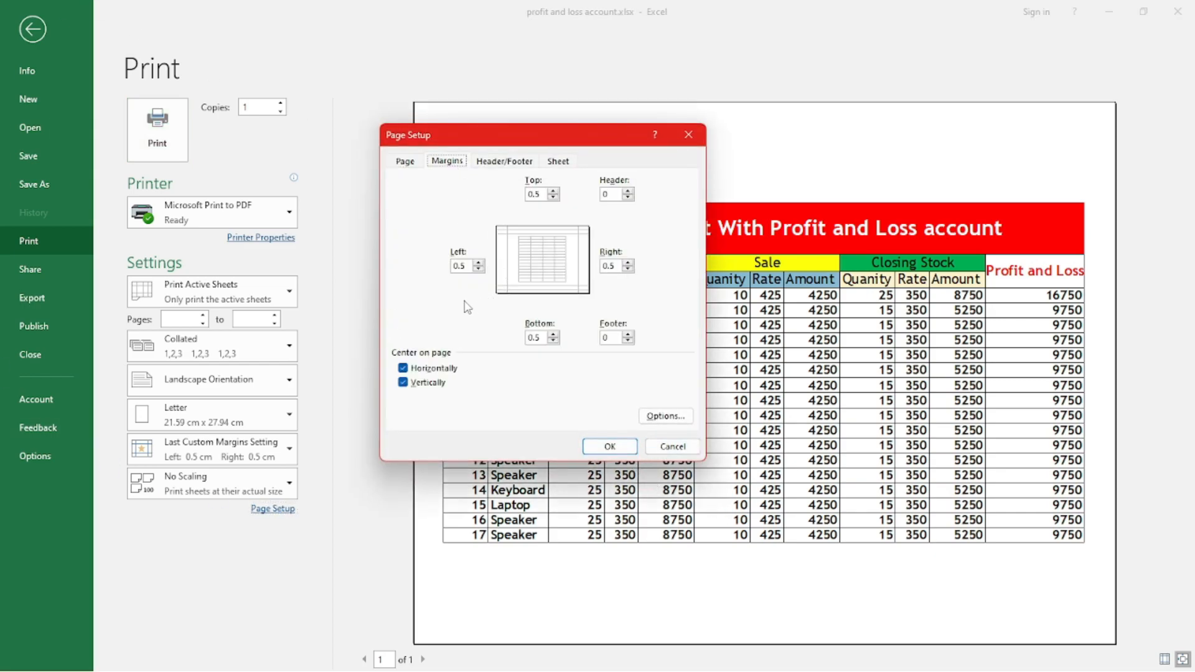
click(422, 367)
click(416, 383)
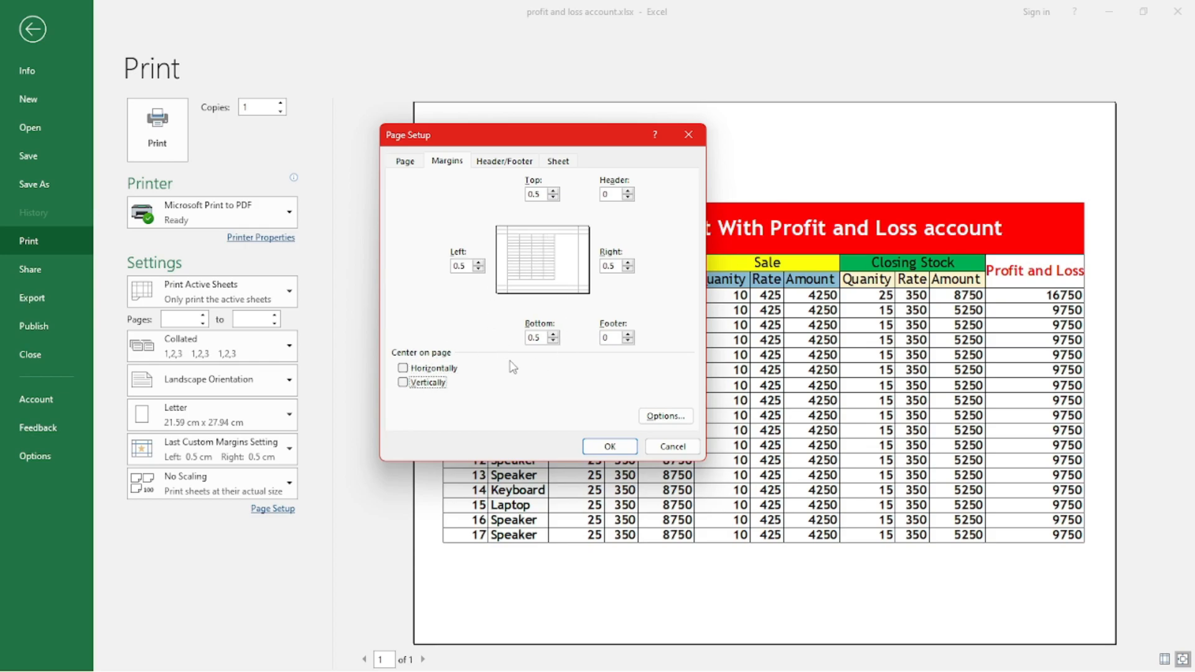
click(603, 447)
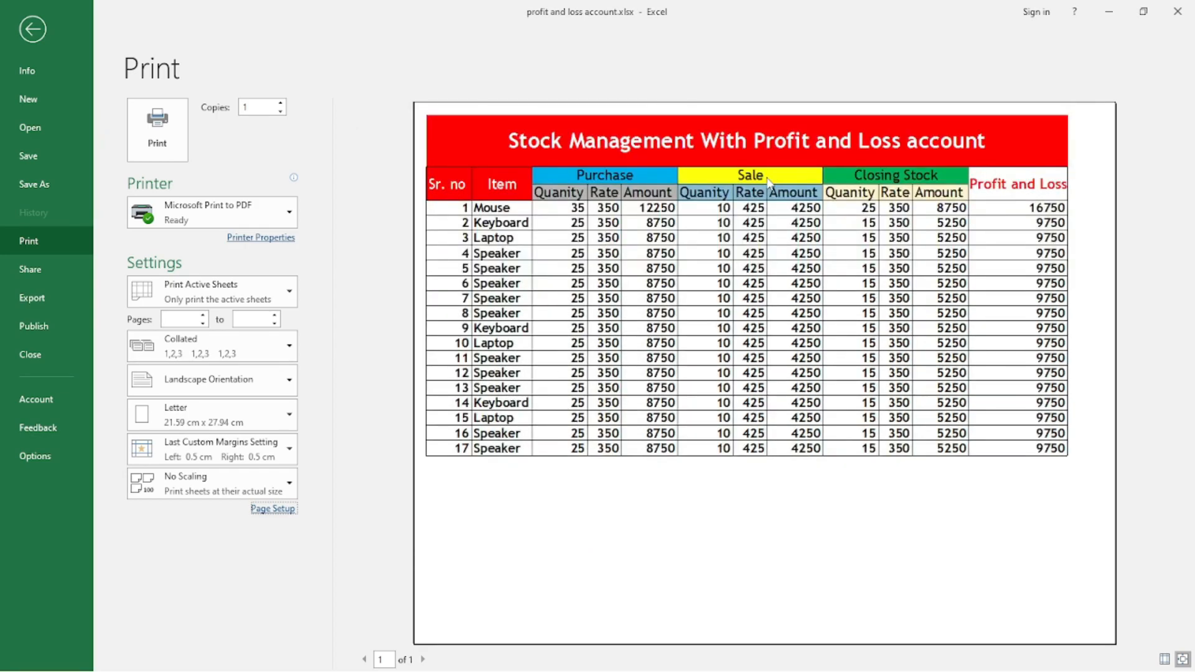
- Center the sheet horizontally and vertically through the preview's page setup, and return to the worksheet
click(273, 509)
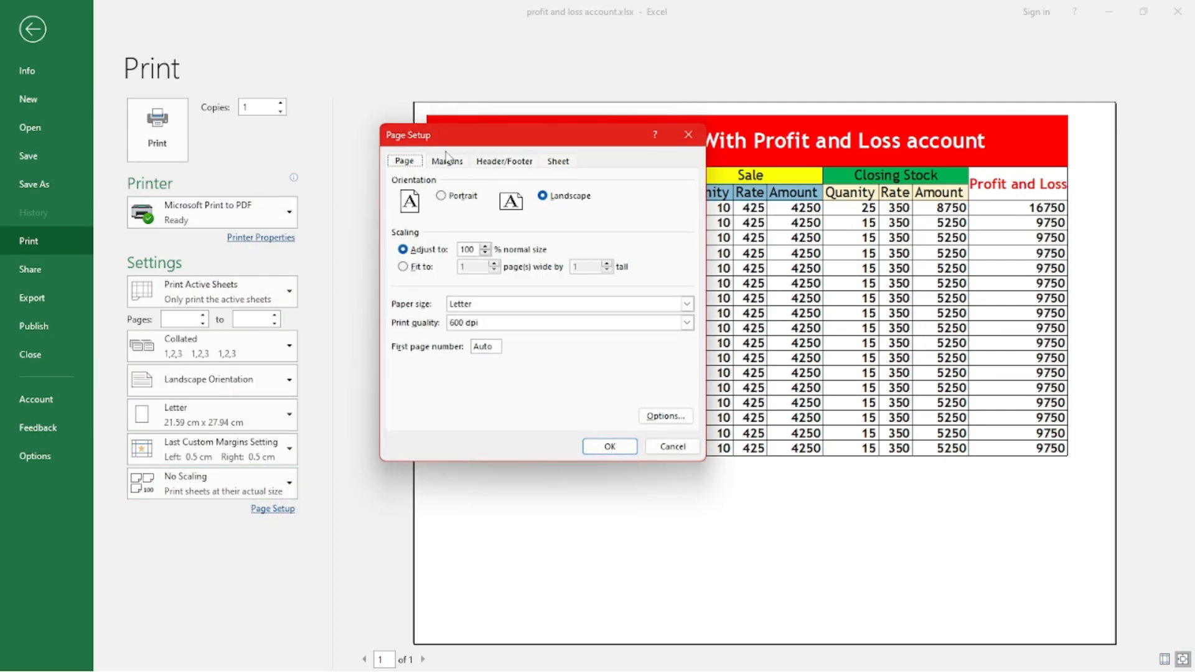
click(447, 161)
click(404, 368)
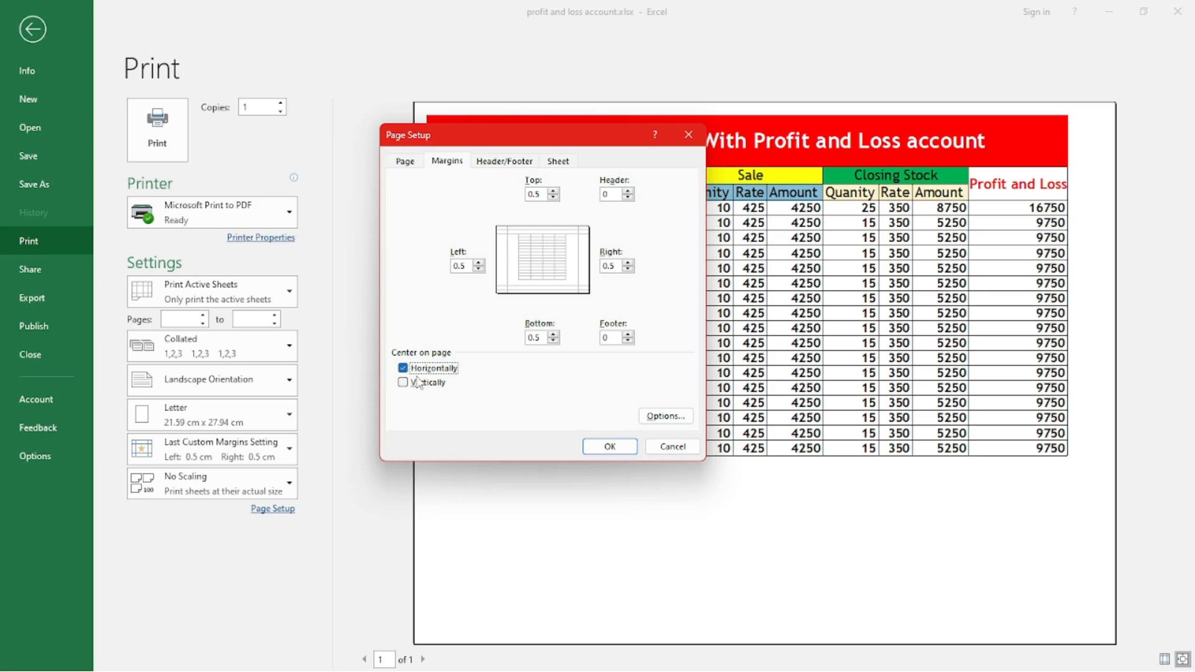
click(411, 384)
click(611, 450)
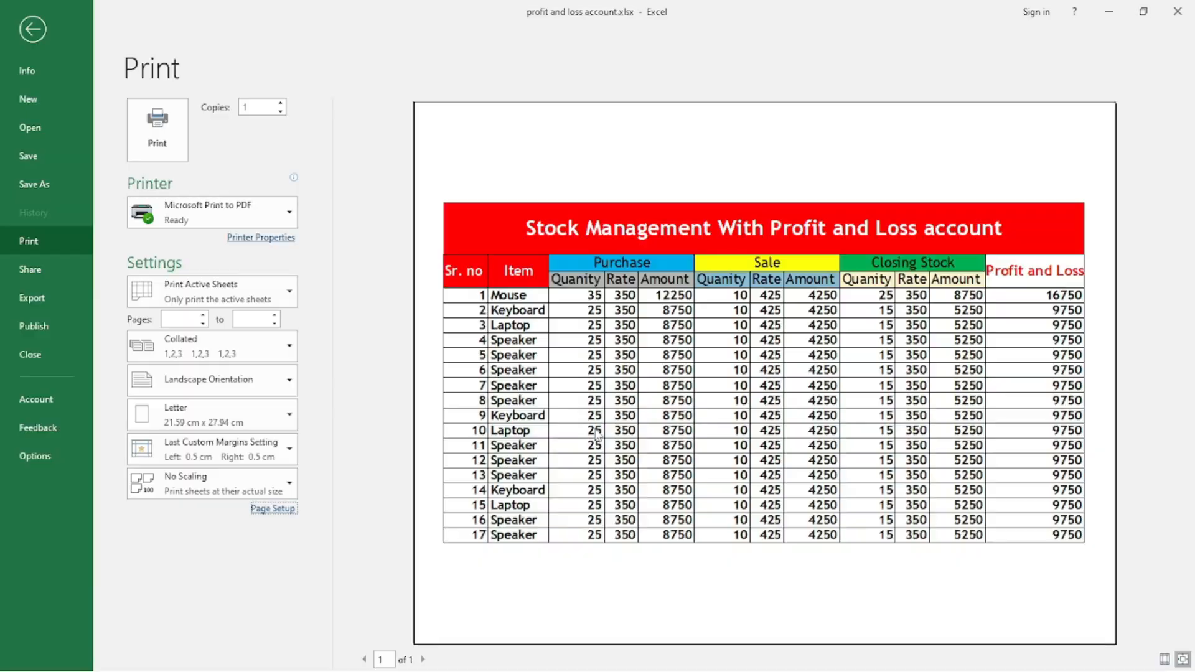
key(Escape)
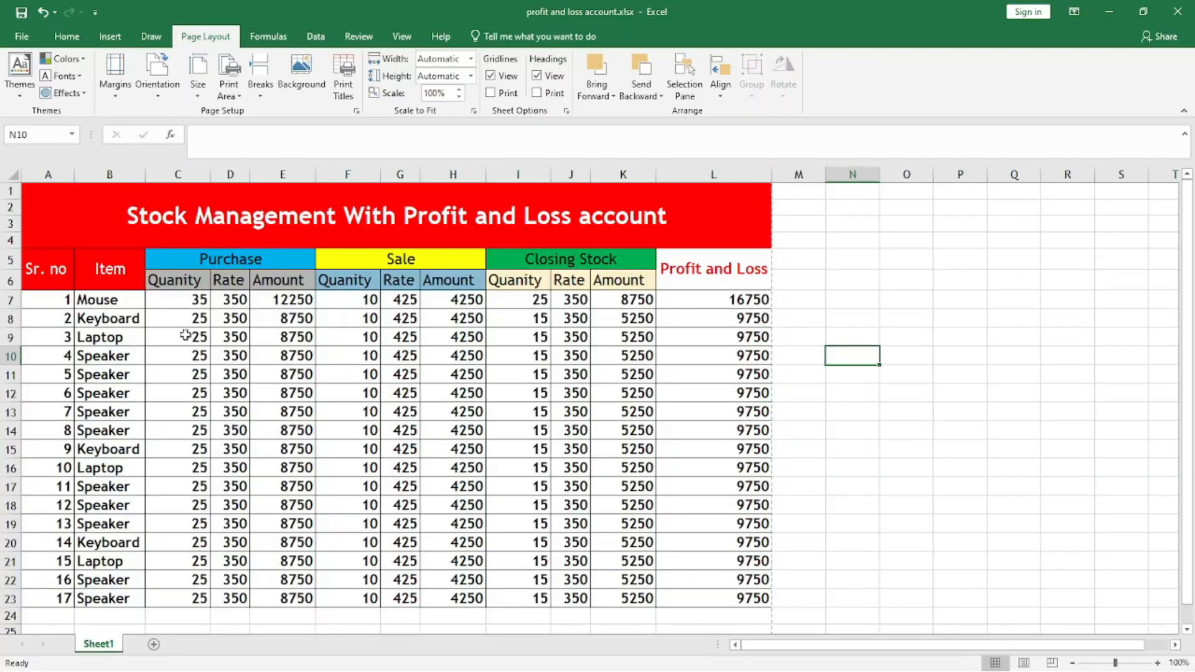
- Change the page orientation to Portrait
click(124, 99)
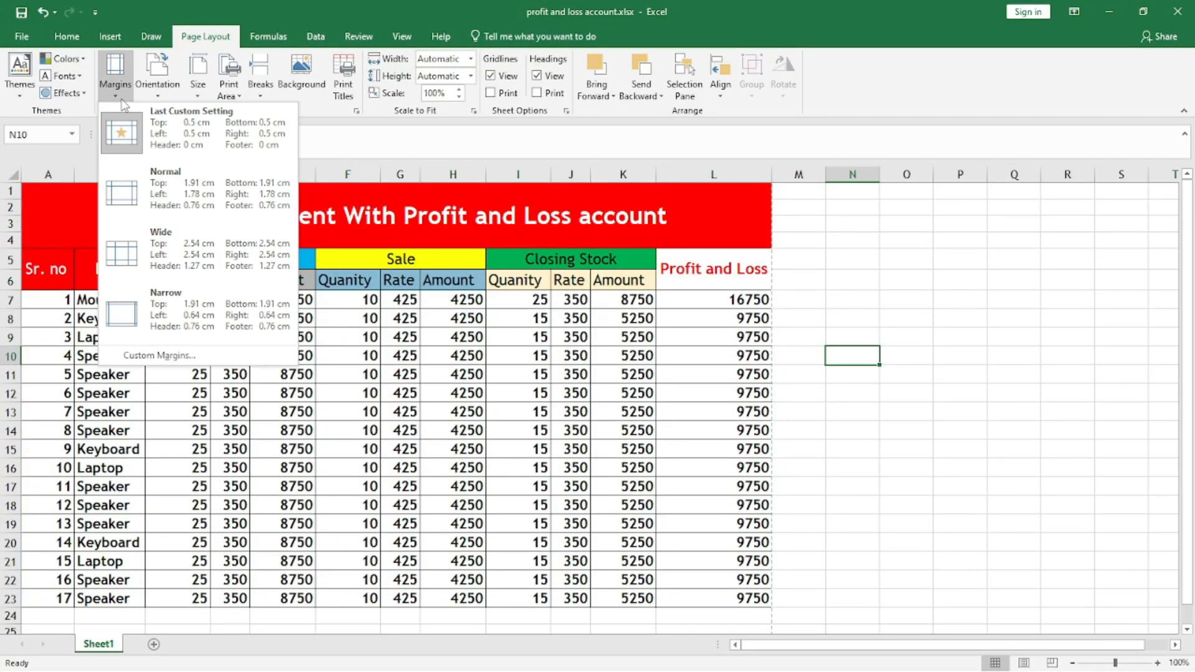
click(158, 98)
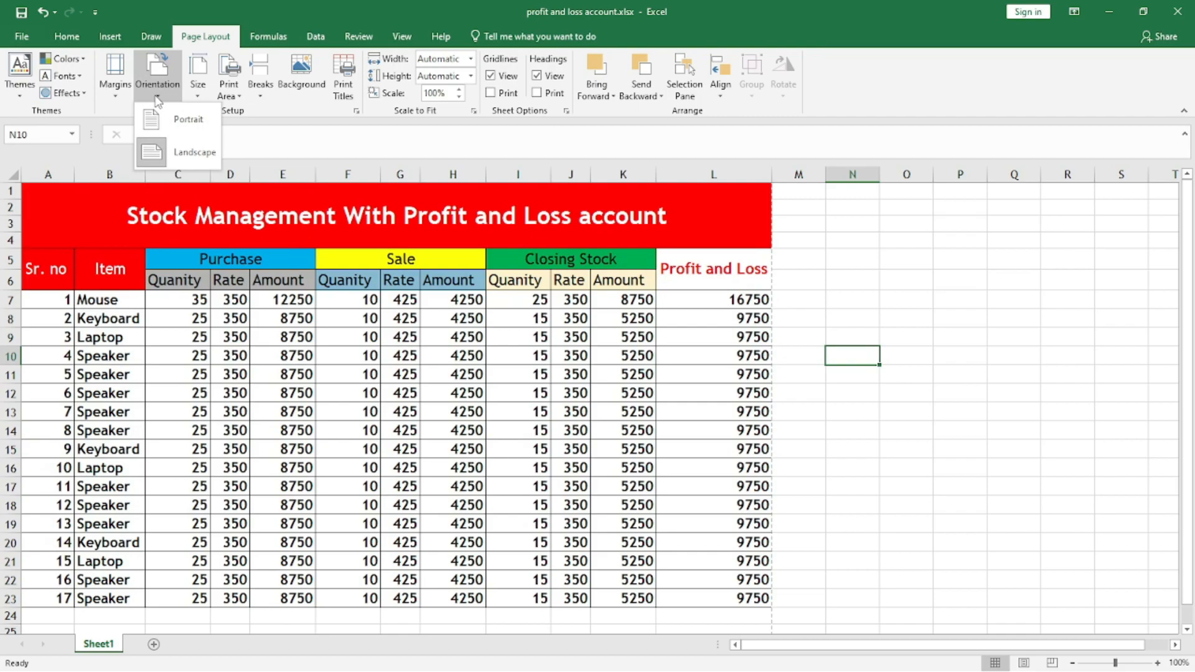
click(167, 114)
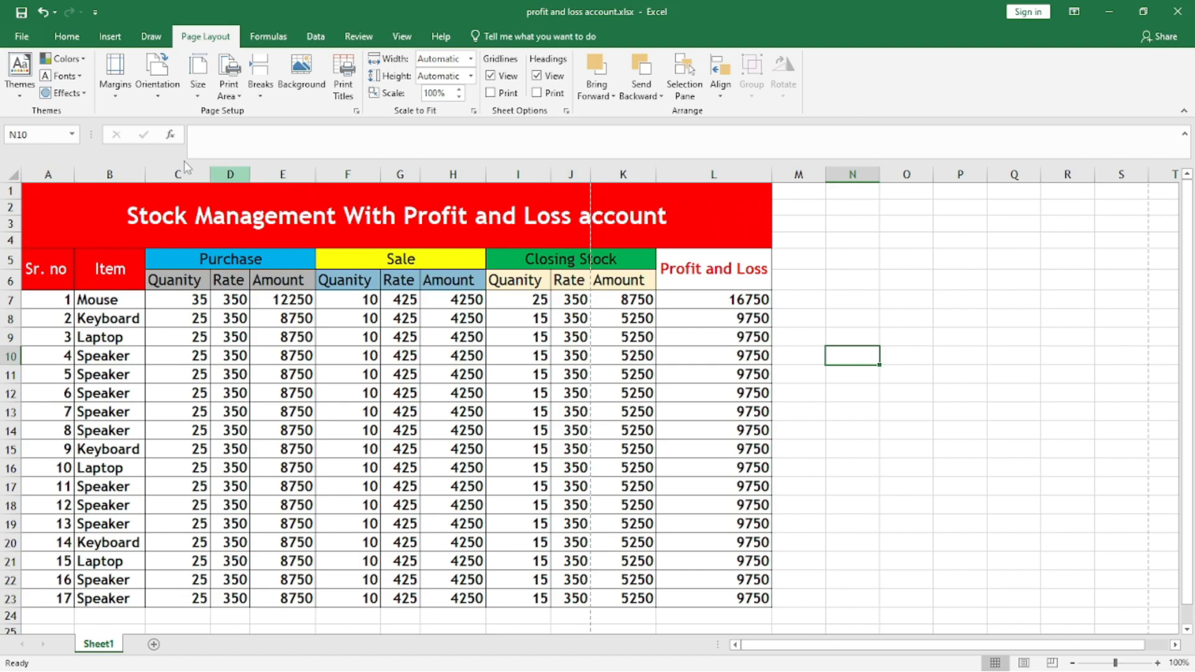
click(155, 98)
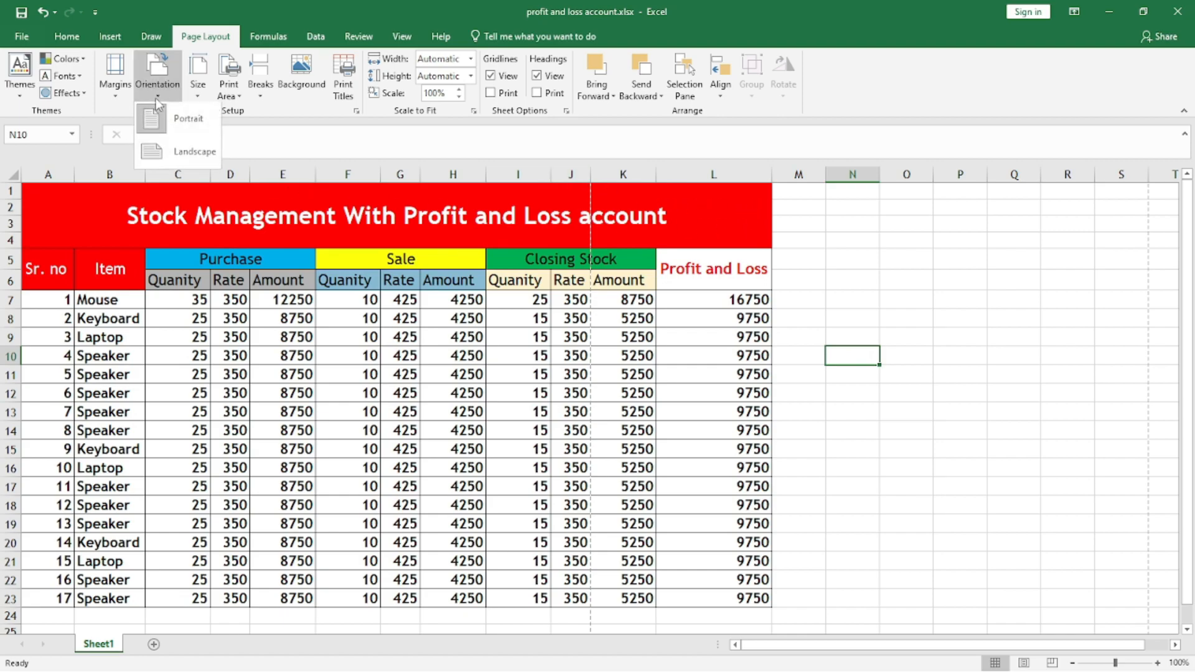
- Set the paper size to A3 and check the sheet in the print preview
click(199, 98)
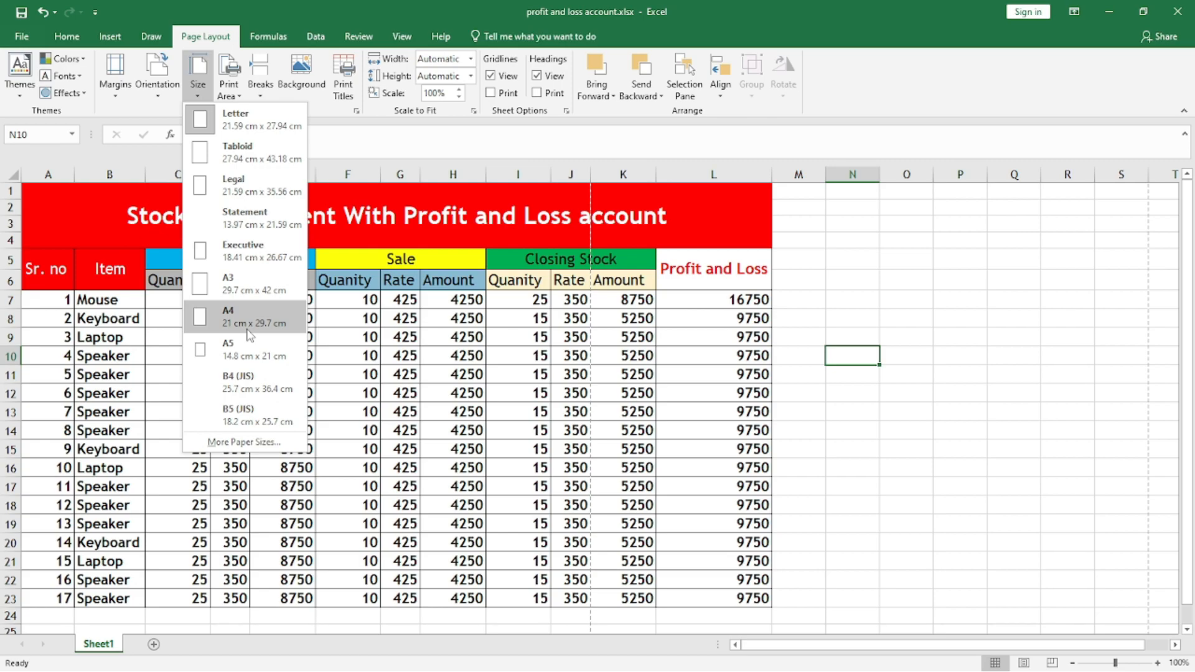
click(248, 280)
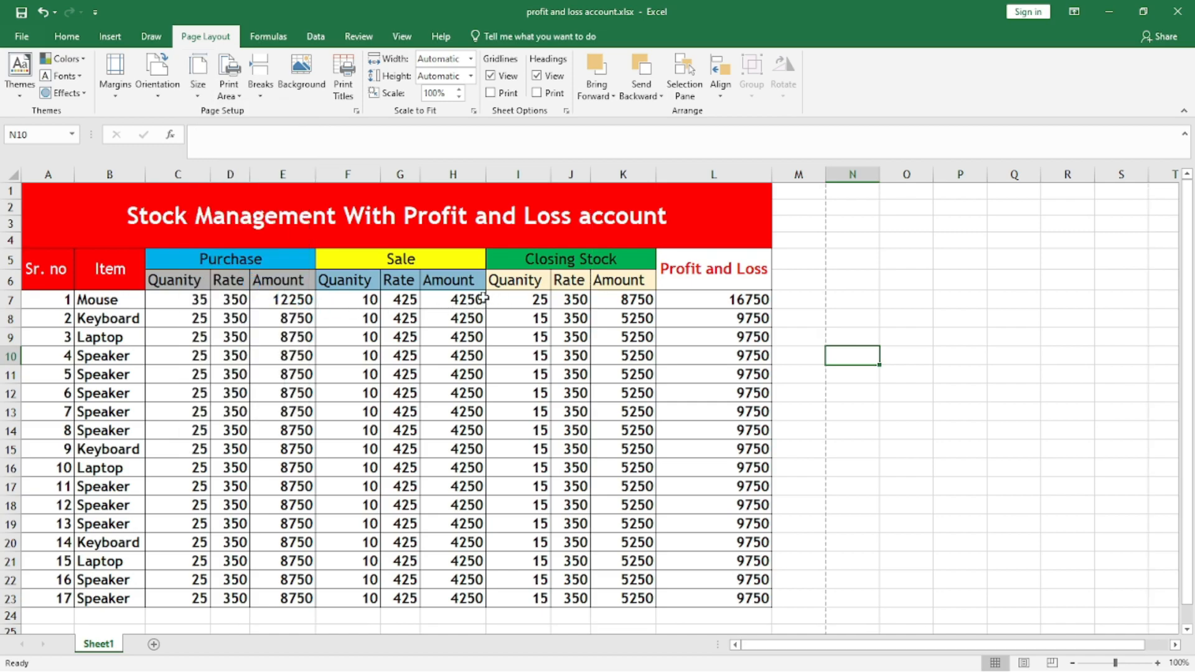
click(22, 37)
click(49, 243)
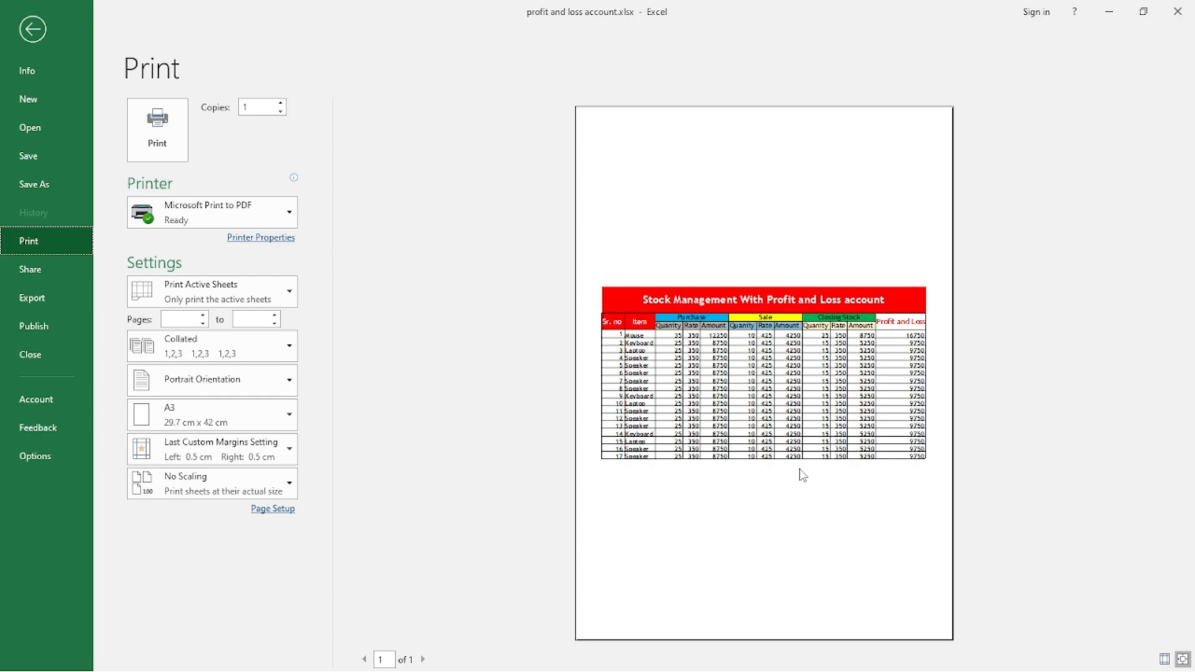
key(Escape)
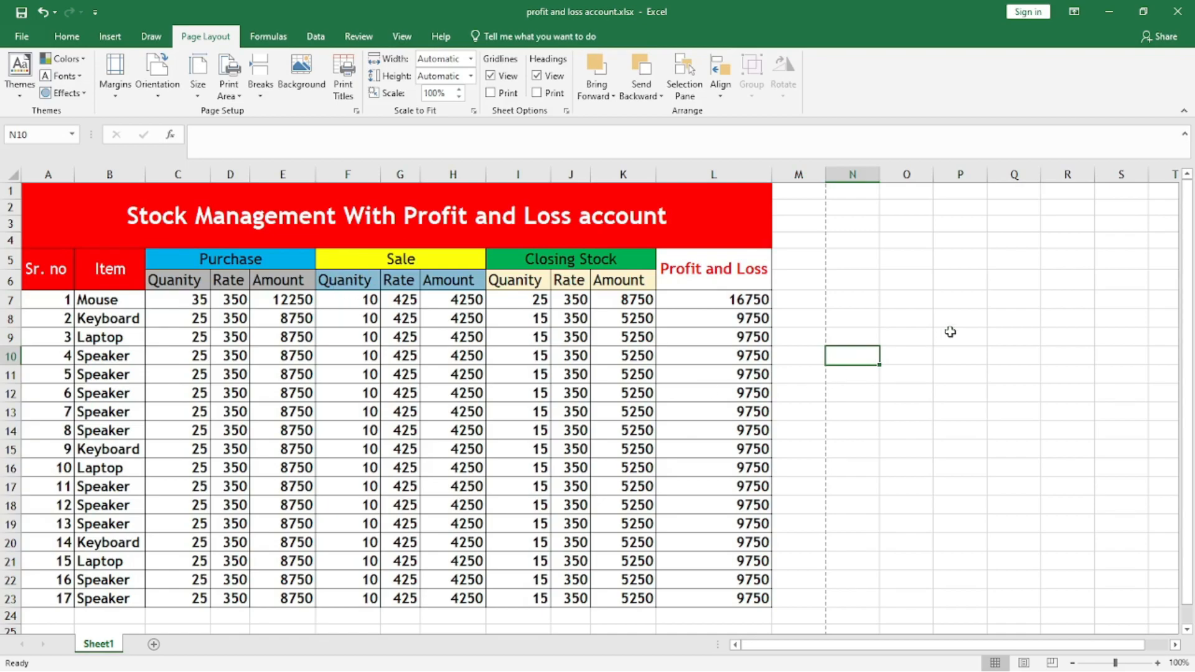
- Set the paper size to A4 and review the available paper sizes
click(197, 93)
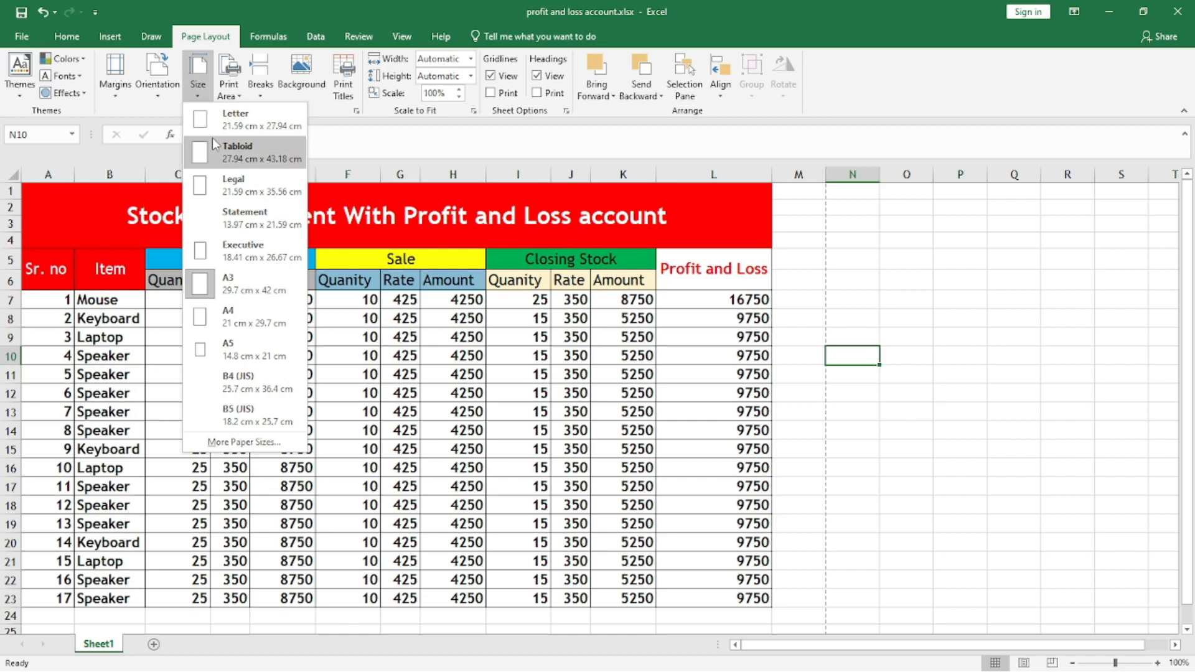
click(249, 309)
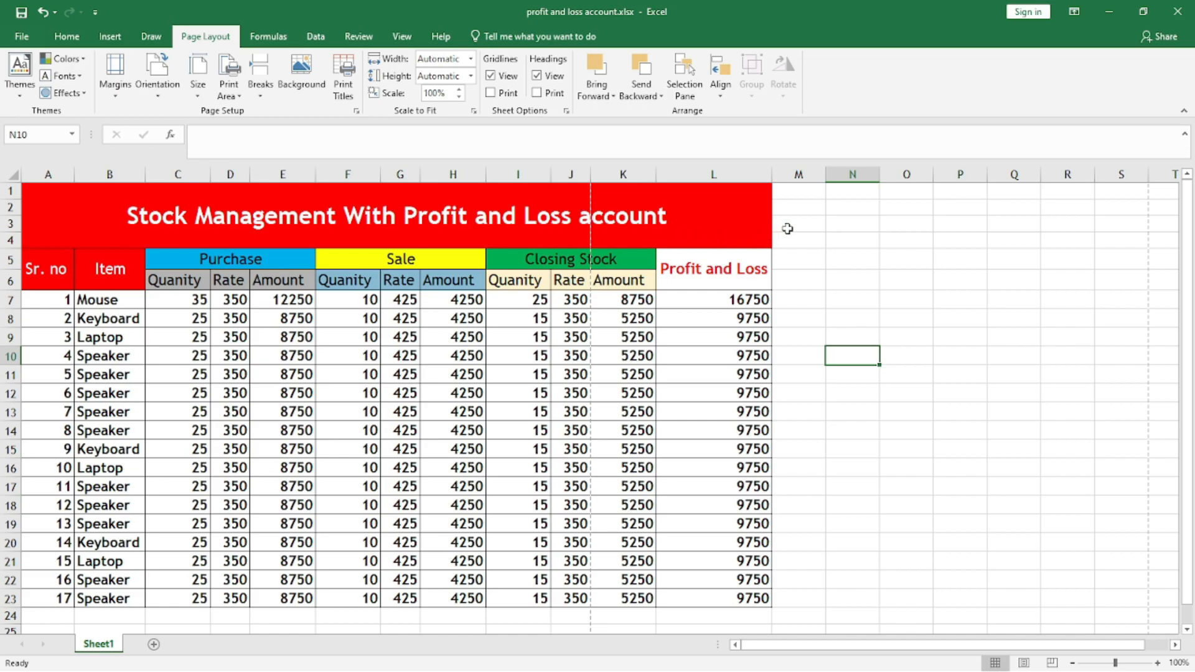
click(198, 93)
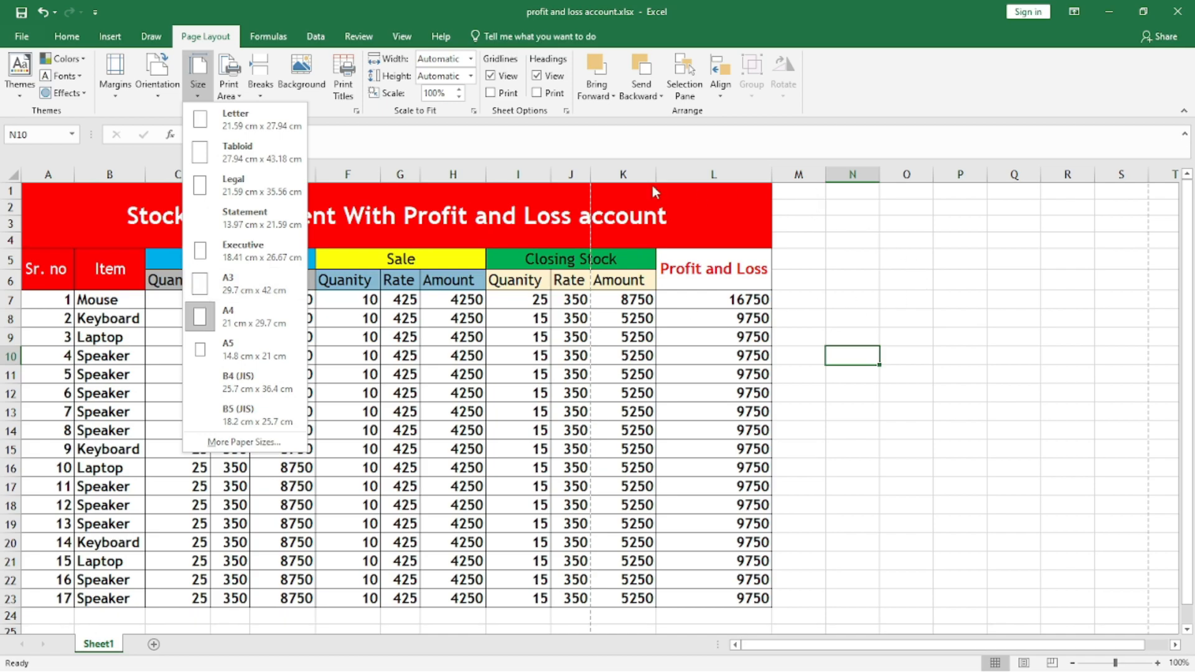
click(670, 392)
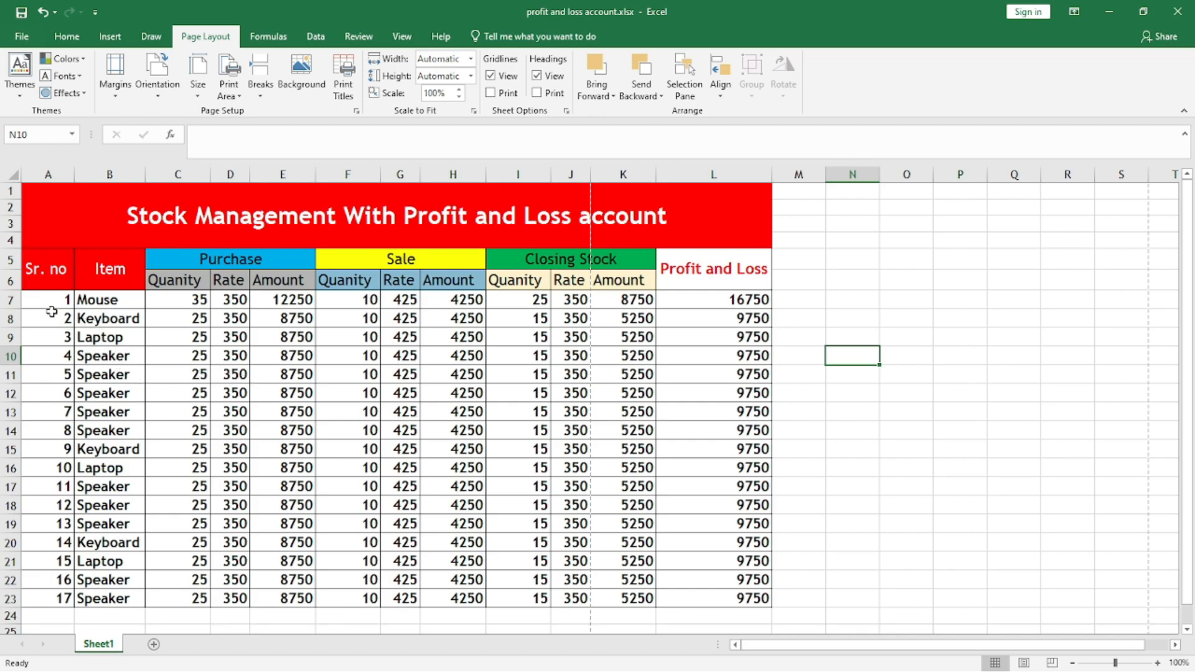
- Set the range A5:K16 as the print area and check it in the print preview
click(64, 271)
drag(64, 271, 648, 467)
click(243, 99)
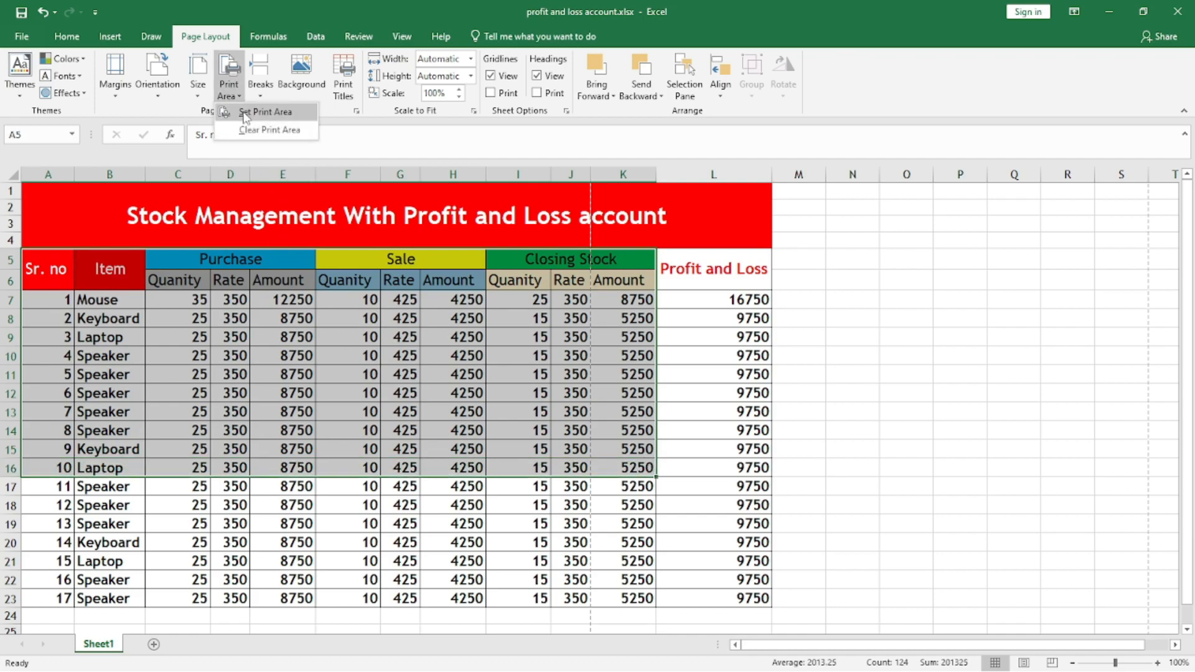
click(269, 112)
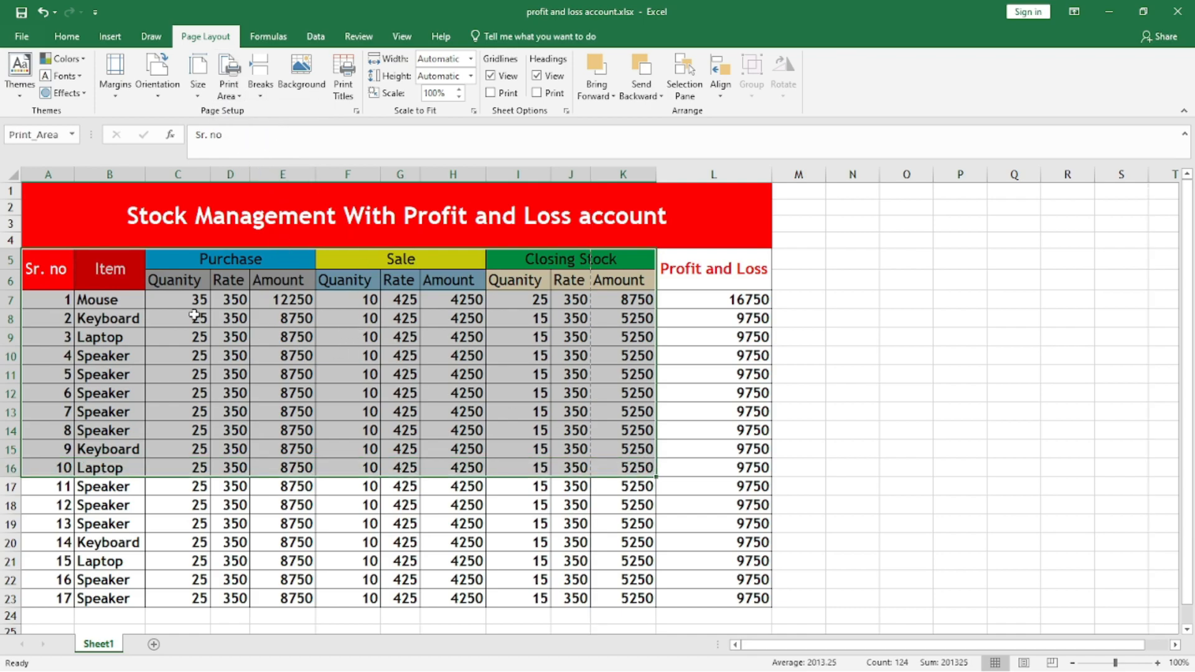
click(25, 39)
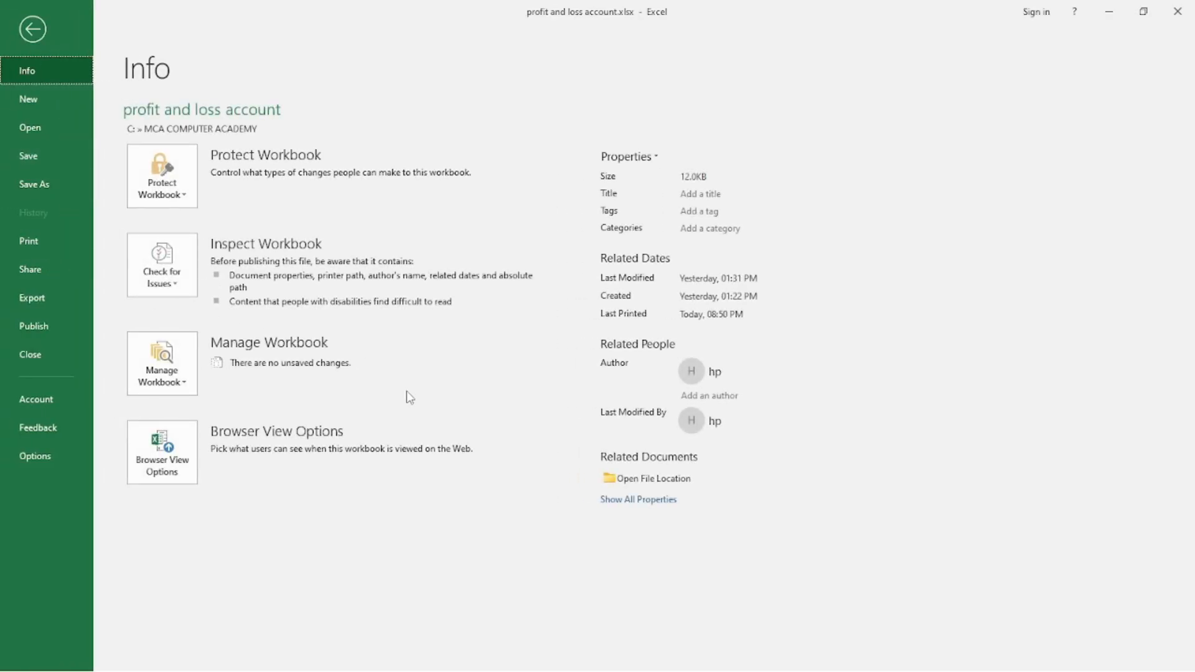
key(Escape)
key(ctrl+p)
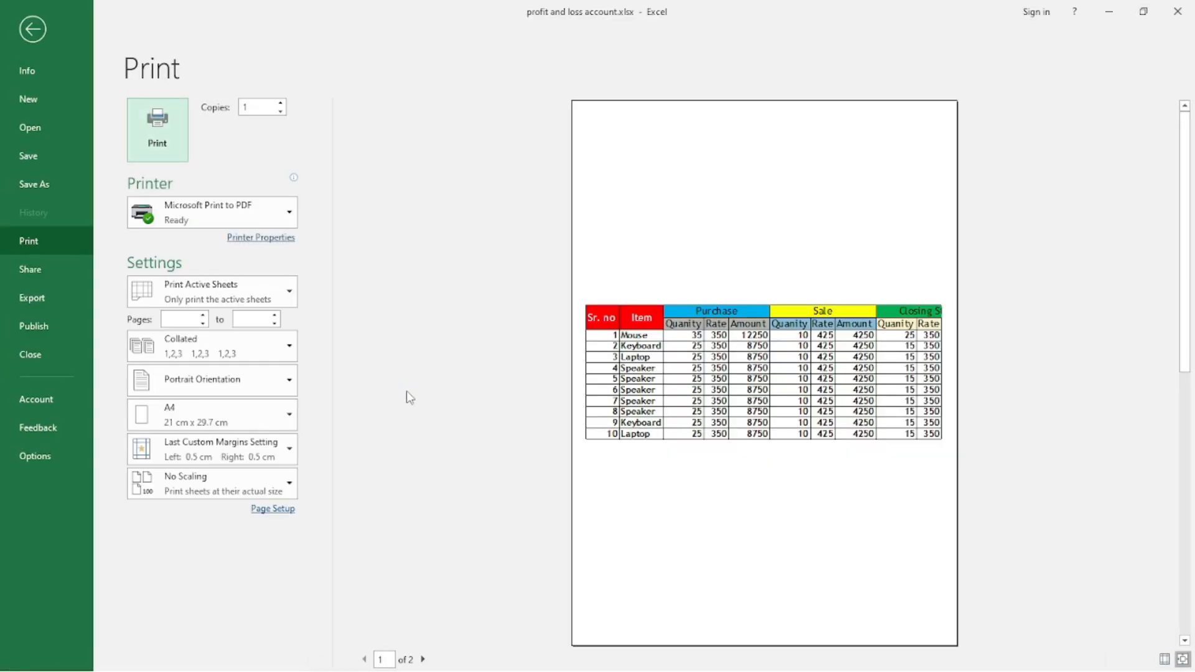
key(Escape)
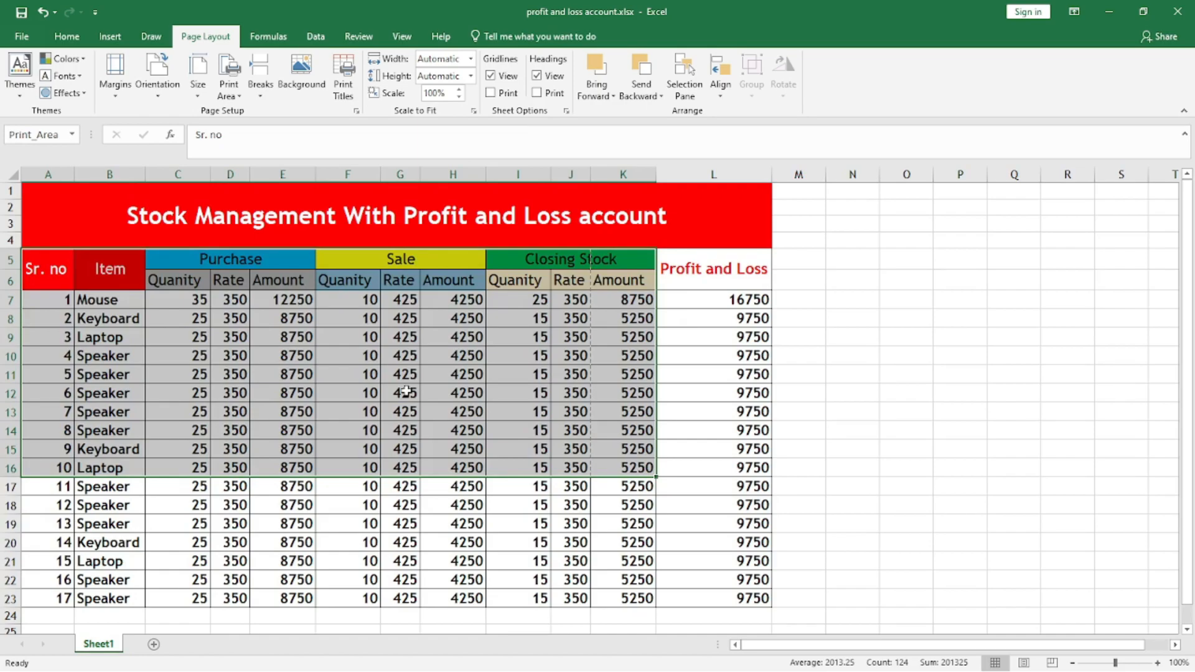
- Clear the print area and deselect the range
click(230, 92)
click(269, 129)
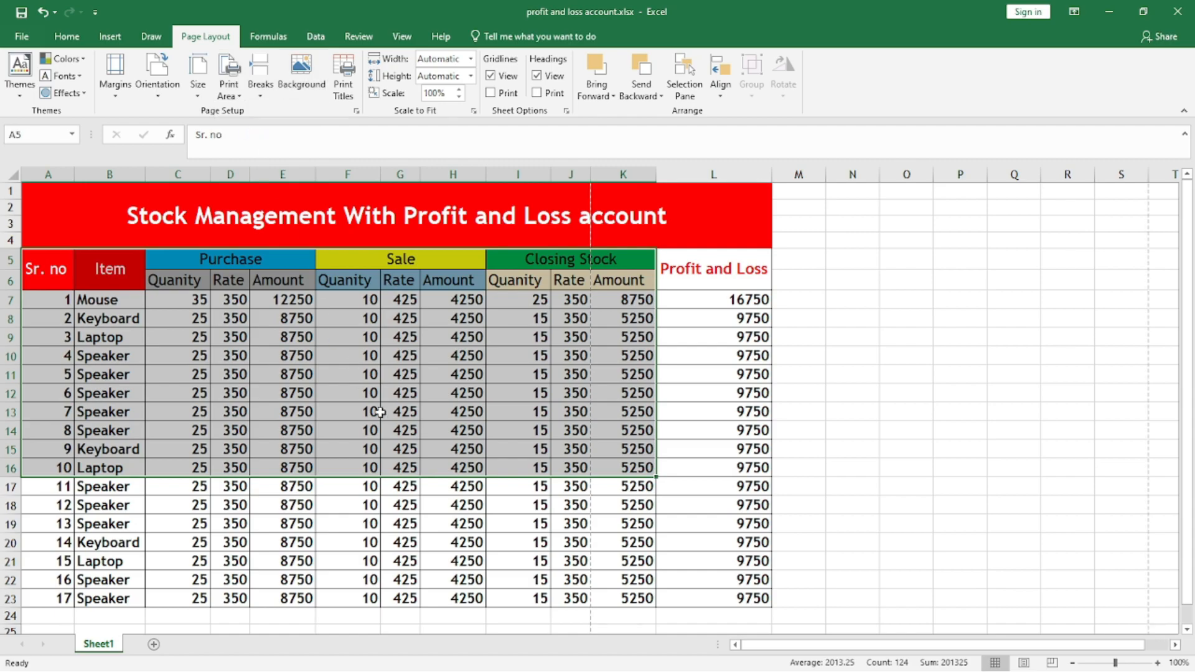
click(400, 430)
- Set the range A12:L20 as the print area, comparing the print preview before and after
drag(65, 396, 698, 545)
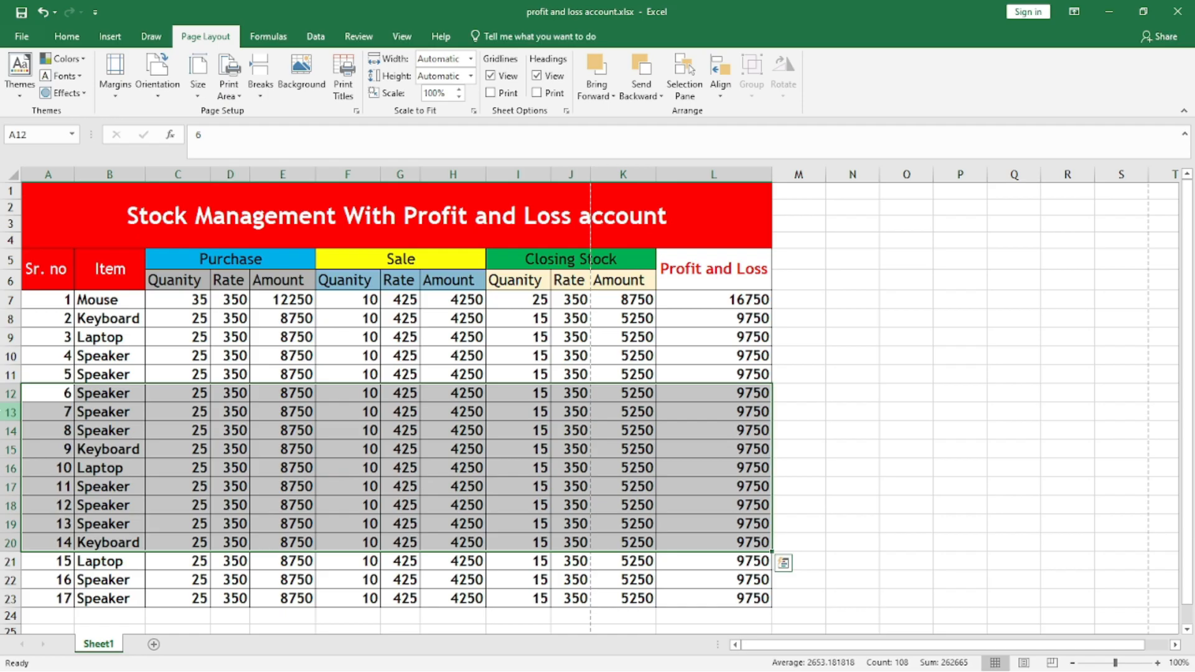
key(ctrl+p)
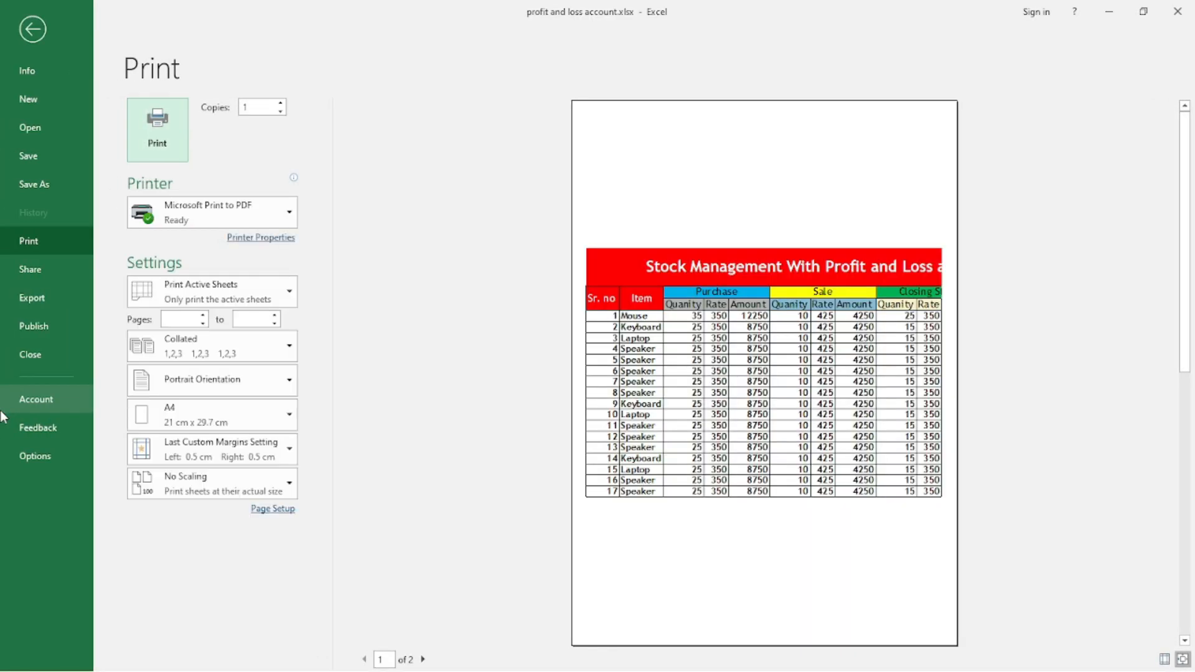
key(Escape)
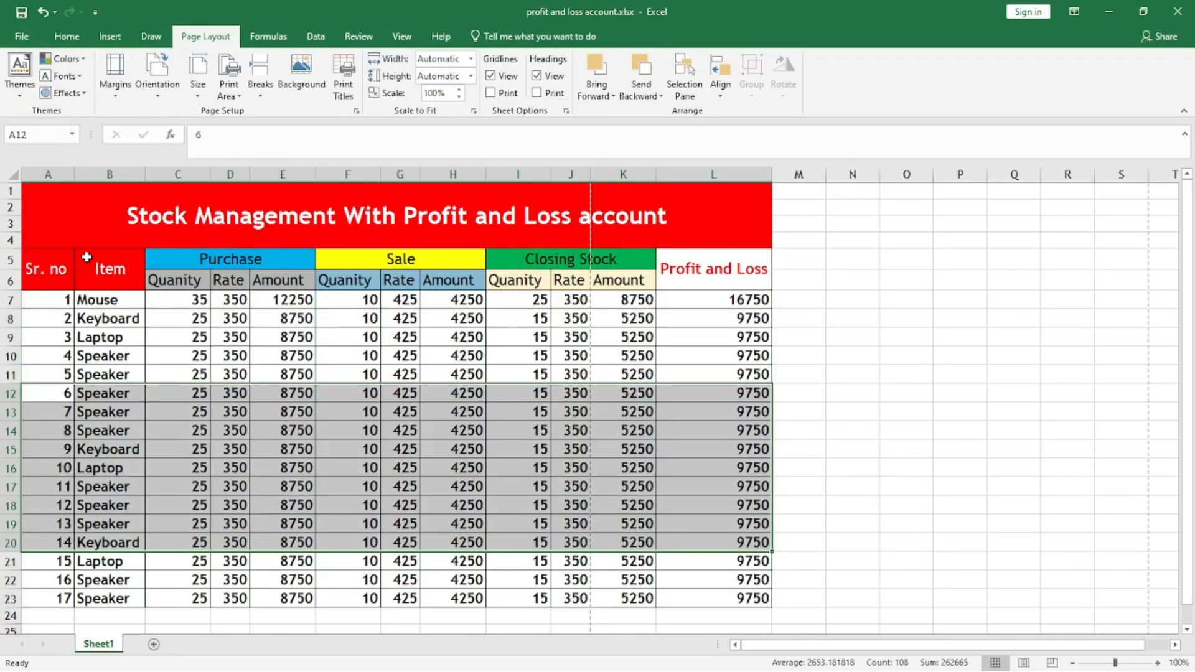
click(230, 92)
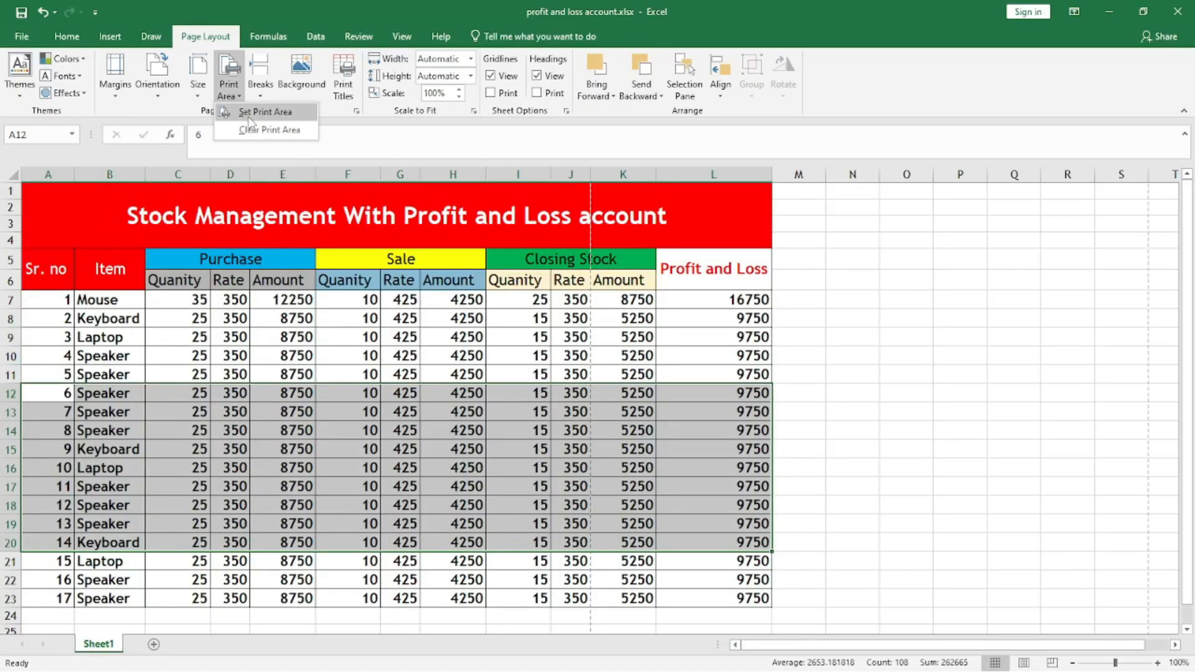
click(250, 116)
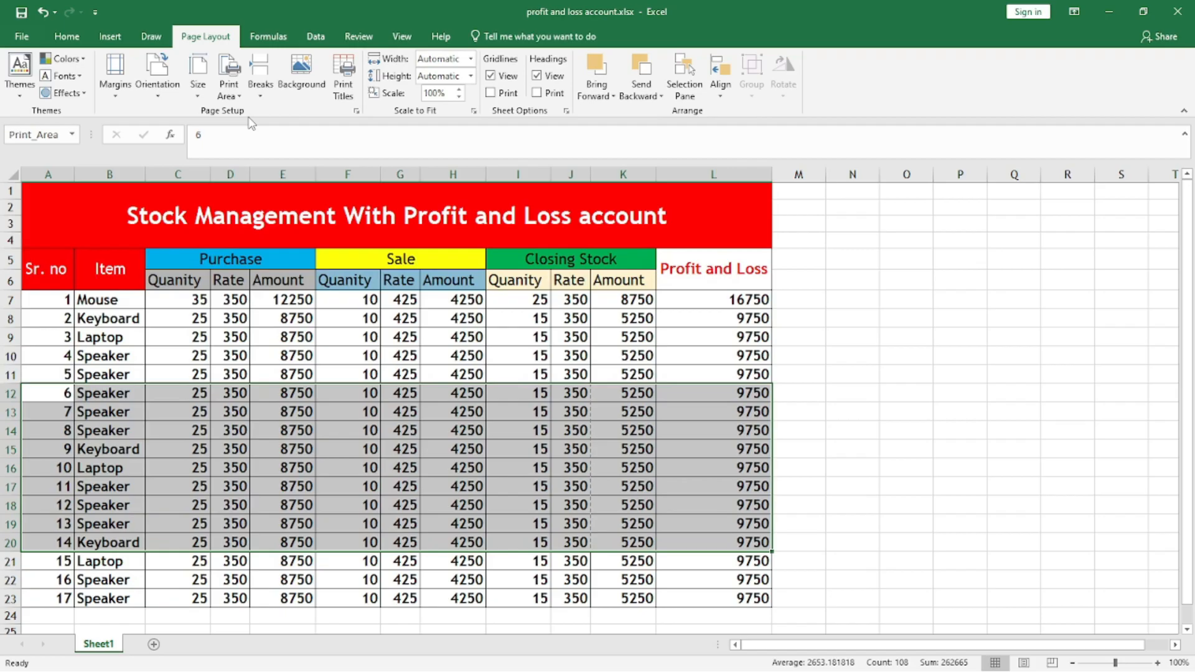
key(ctrl+p)
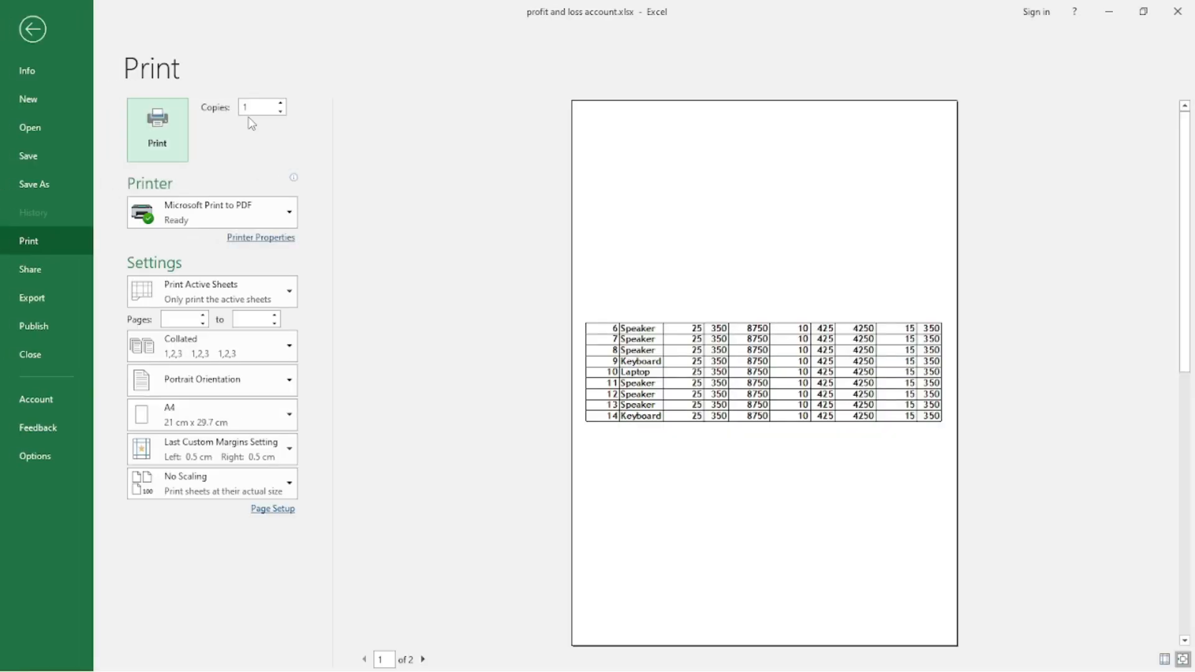
key(Escape)
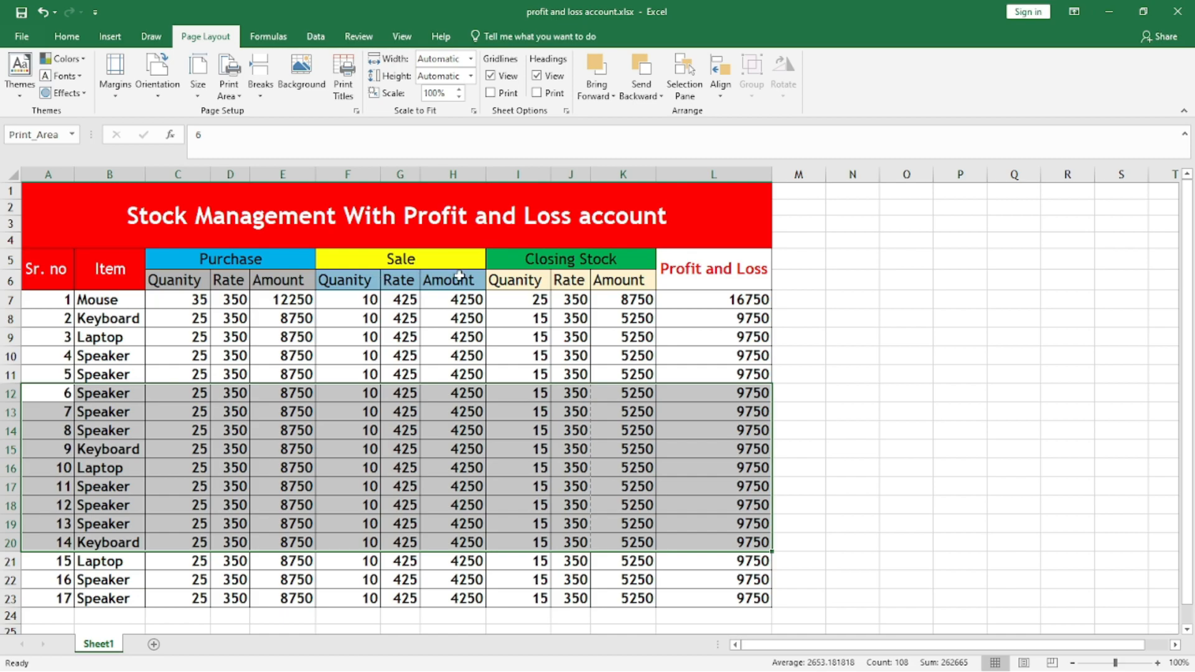
- Set header rows 5 to 6 as the print titles repeated at the top and check the print preview
click(344, 87)
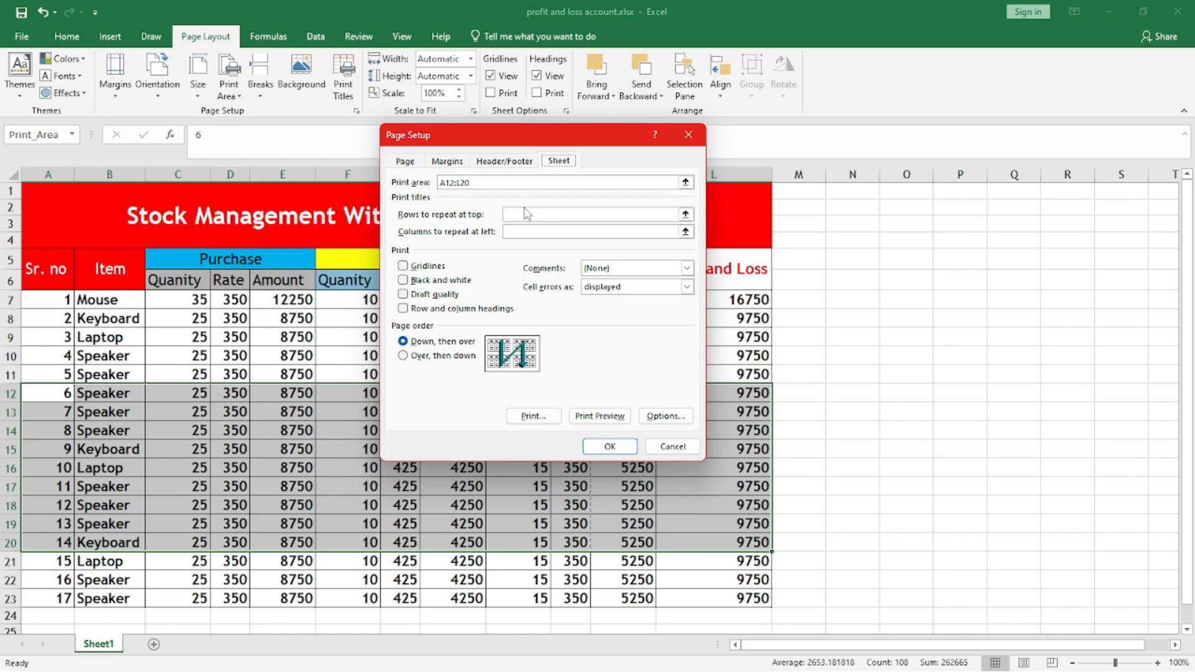
click(685, 214)
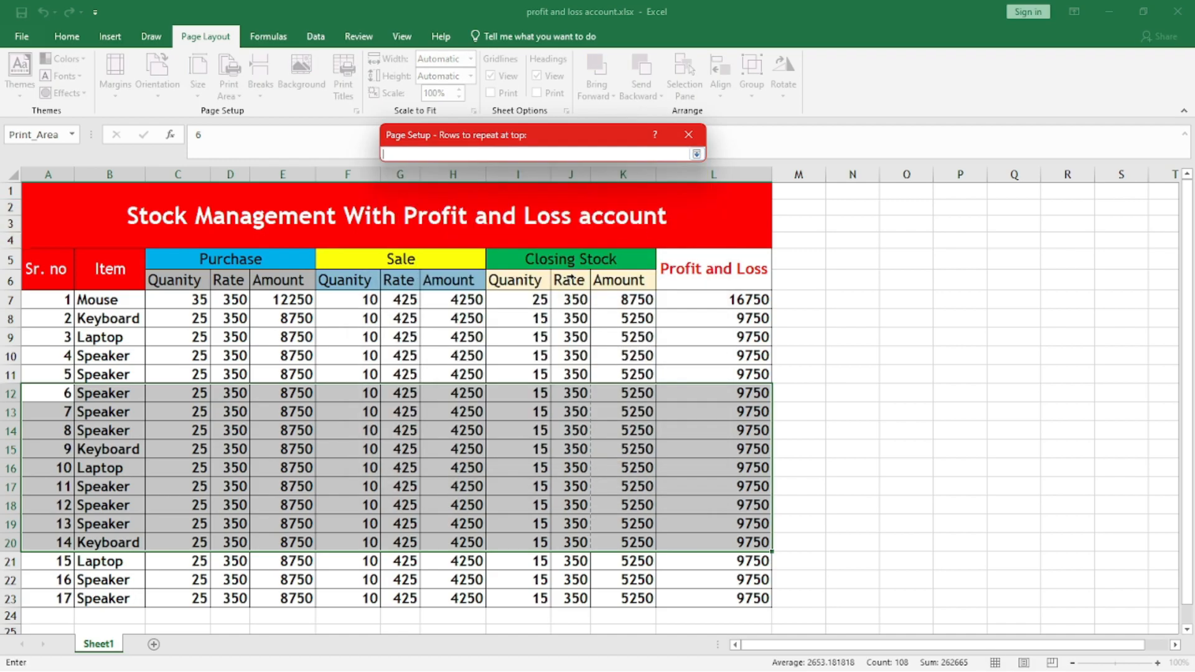
drag(64, 261, 99, 265)
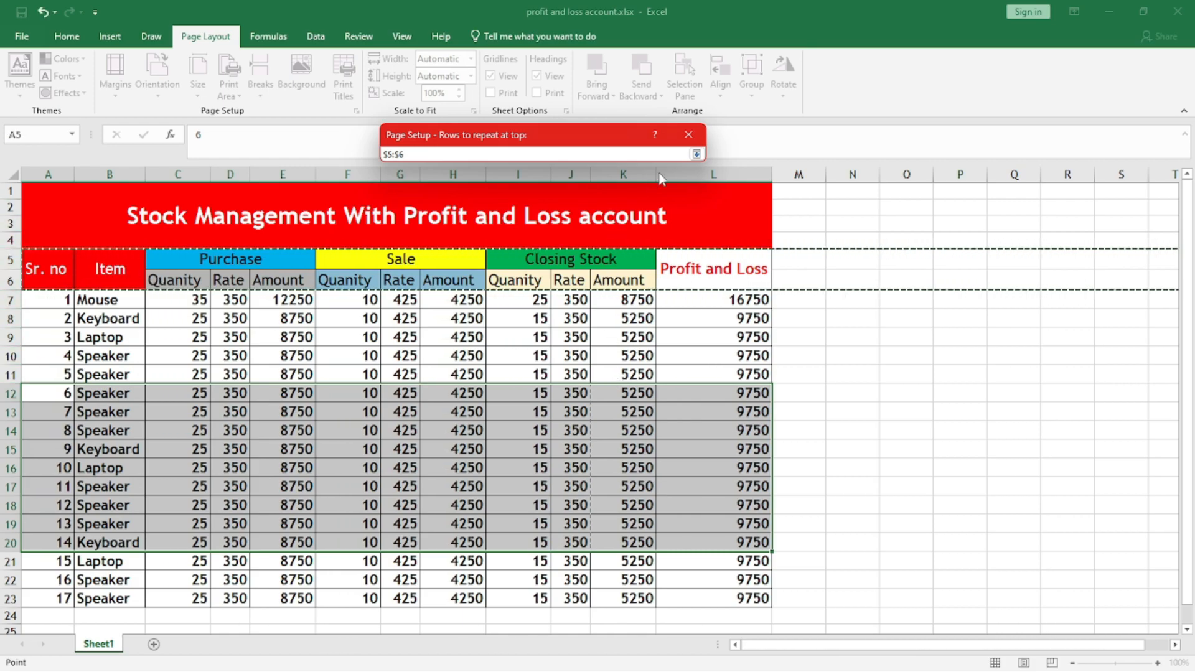
click(696, 154)
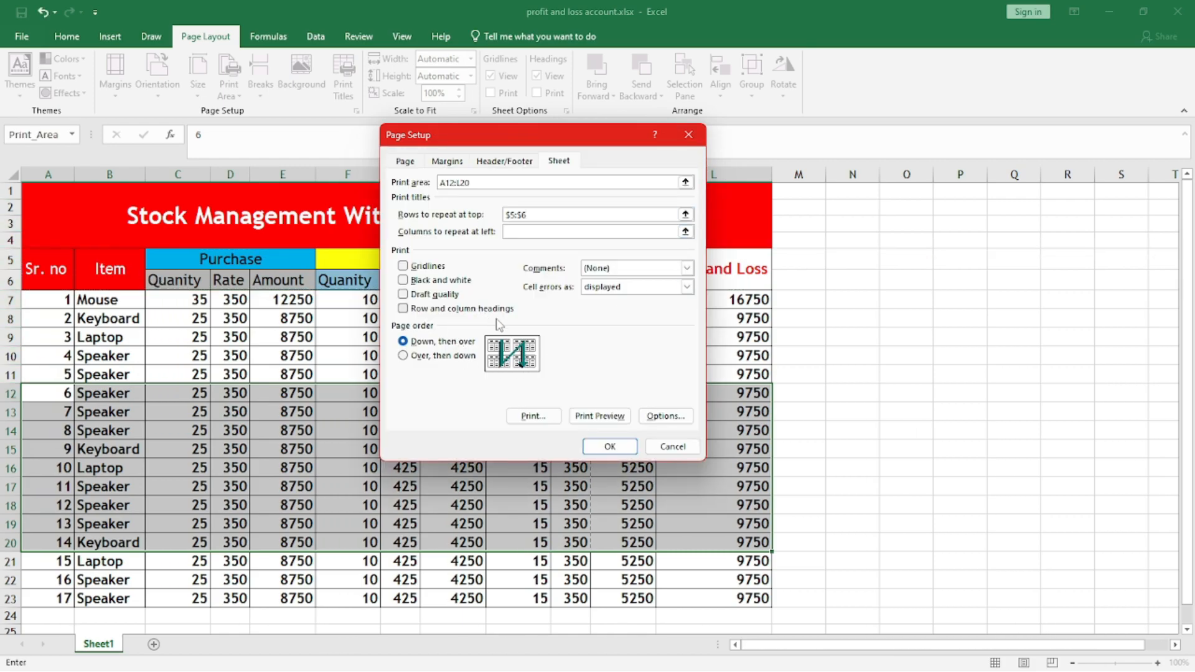
click(574, 421)
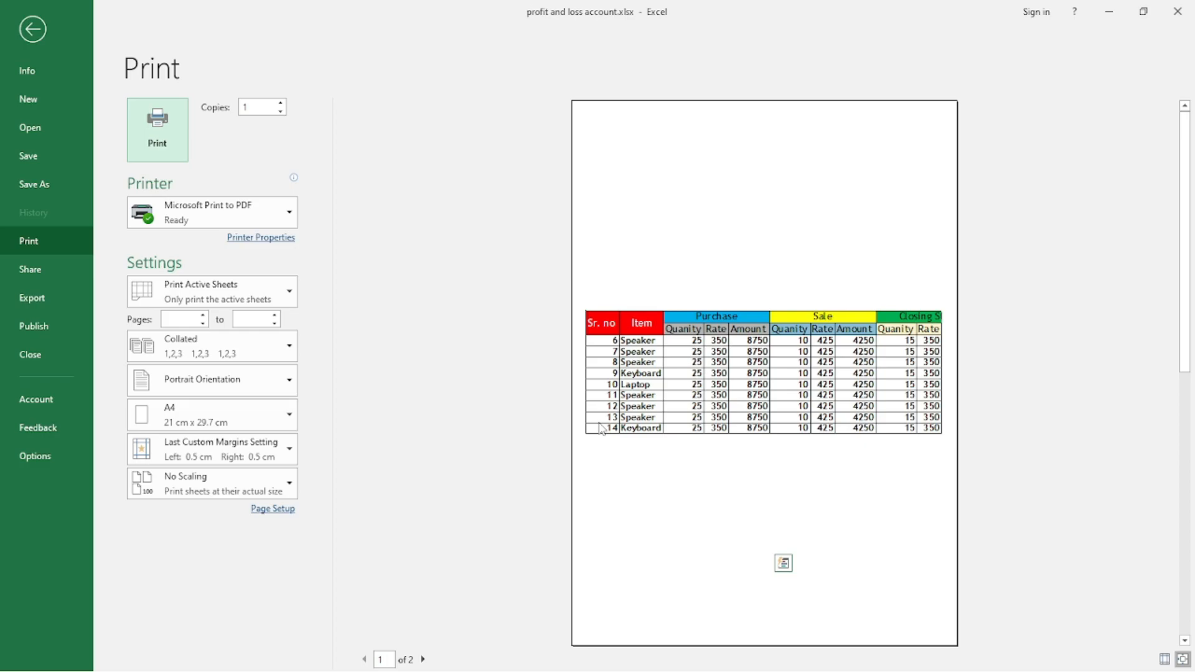
key(Escape)
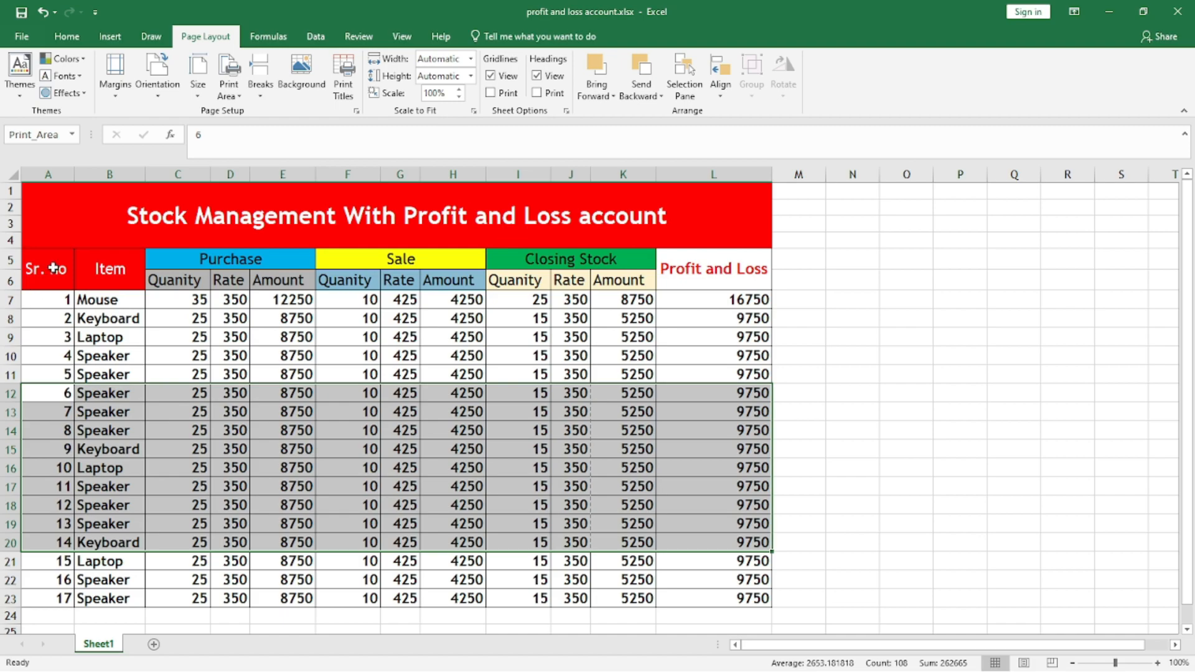
- Clear the sheet's print area with the range A13:L19 selected, and deselect the range
click(187, 436)
drag(56, 410, 749, 526)
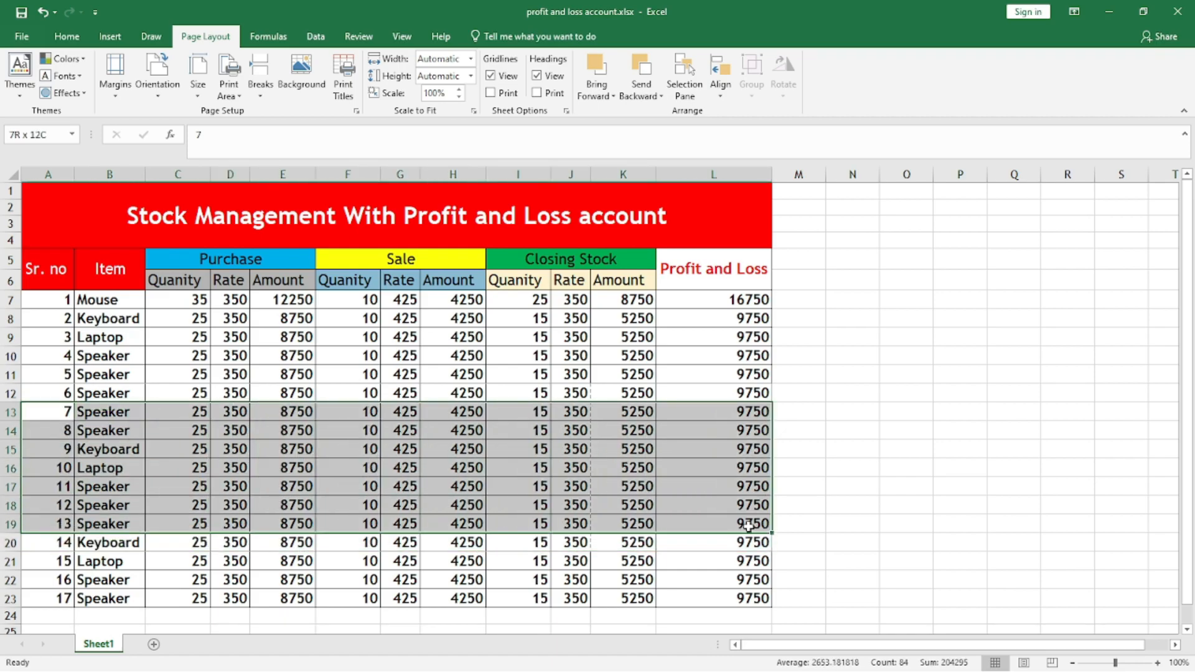
click(229, 84)
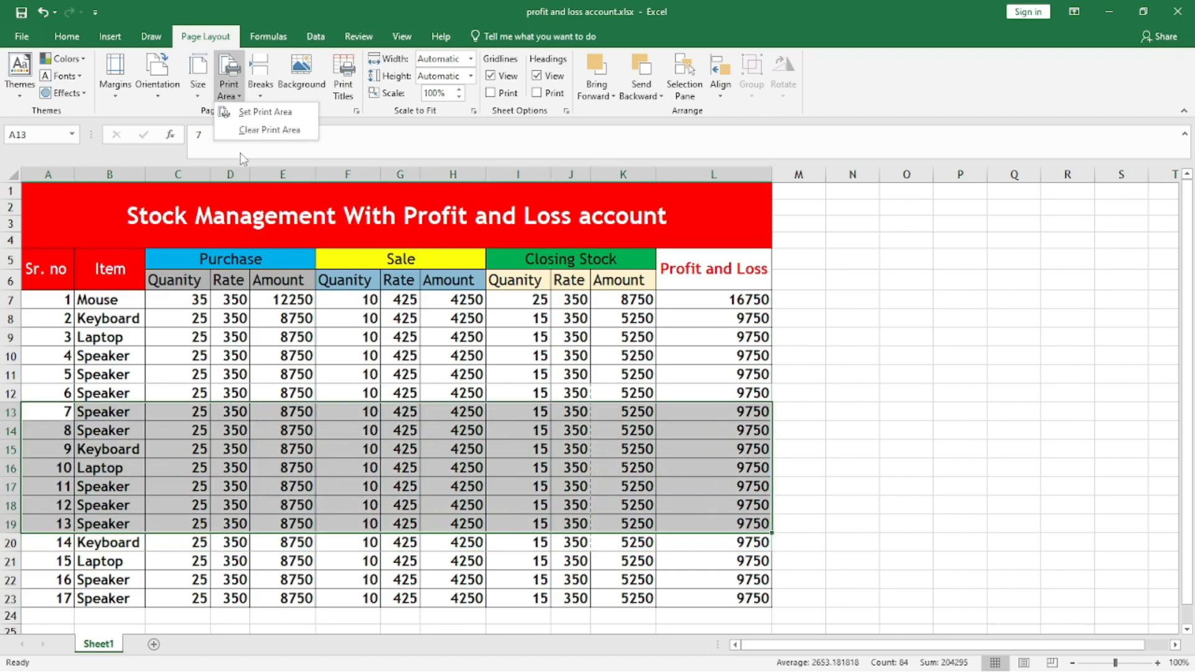
click(262, 130)
click(400, 393)
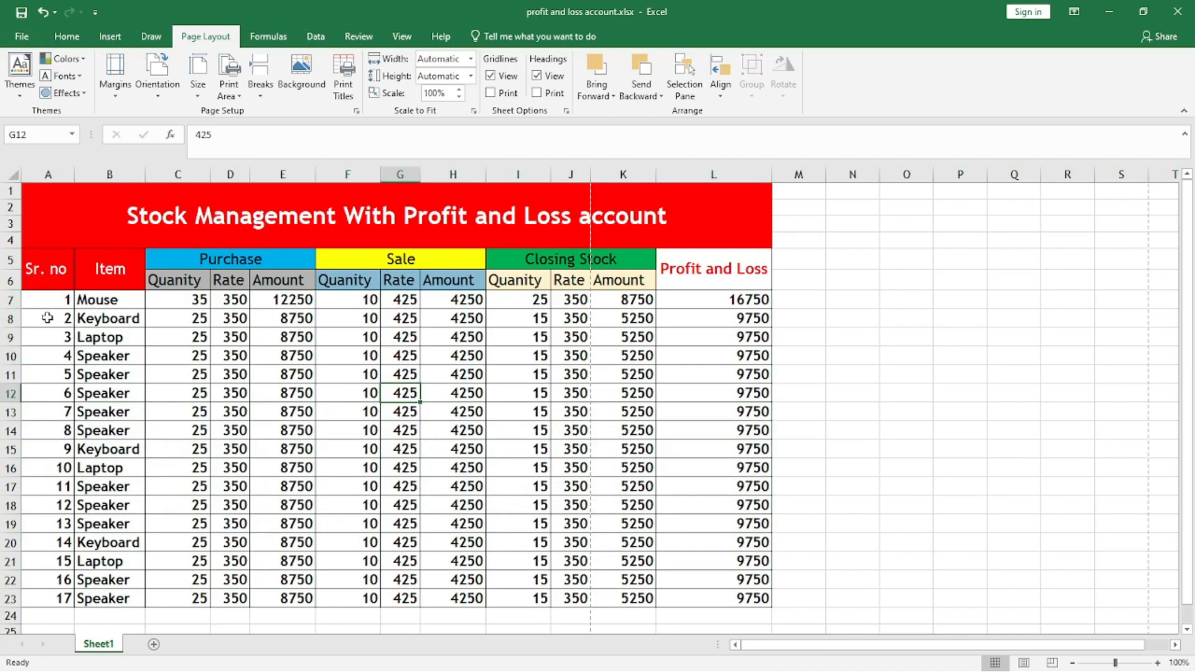
- Set the range A8:L16 as the print area and check it in the print preview
drag(41, 317, 733, 473)
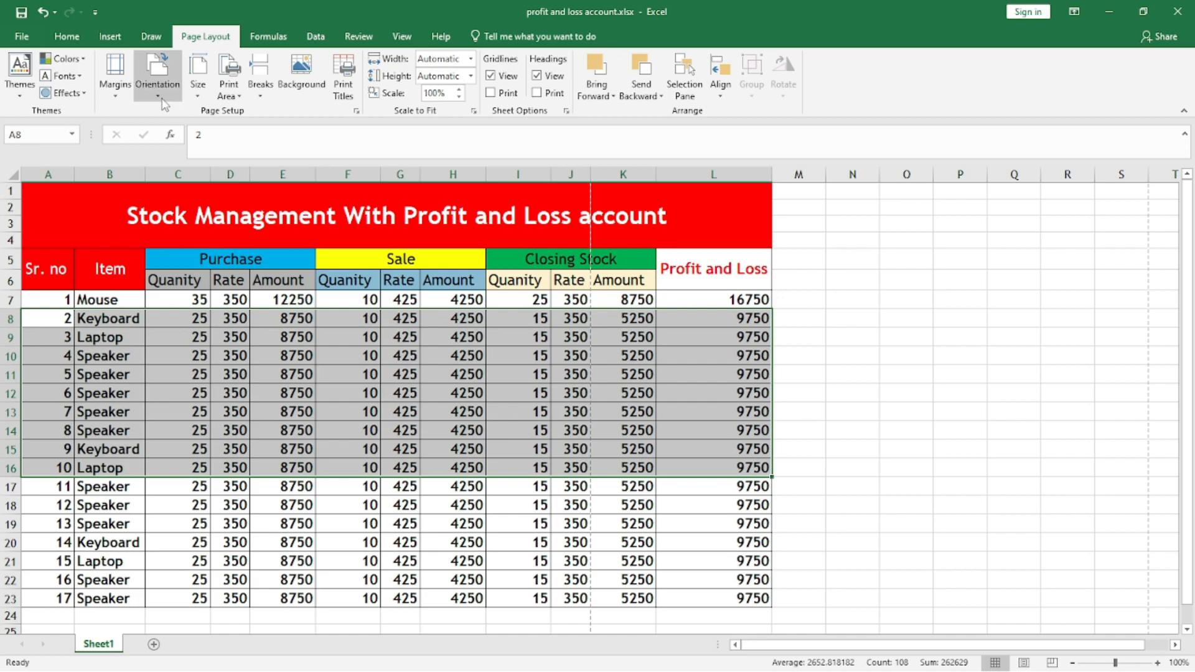
click(226, 99)
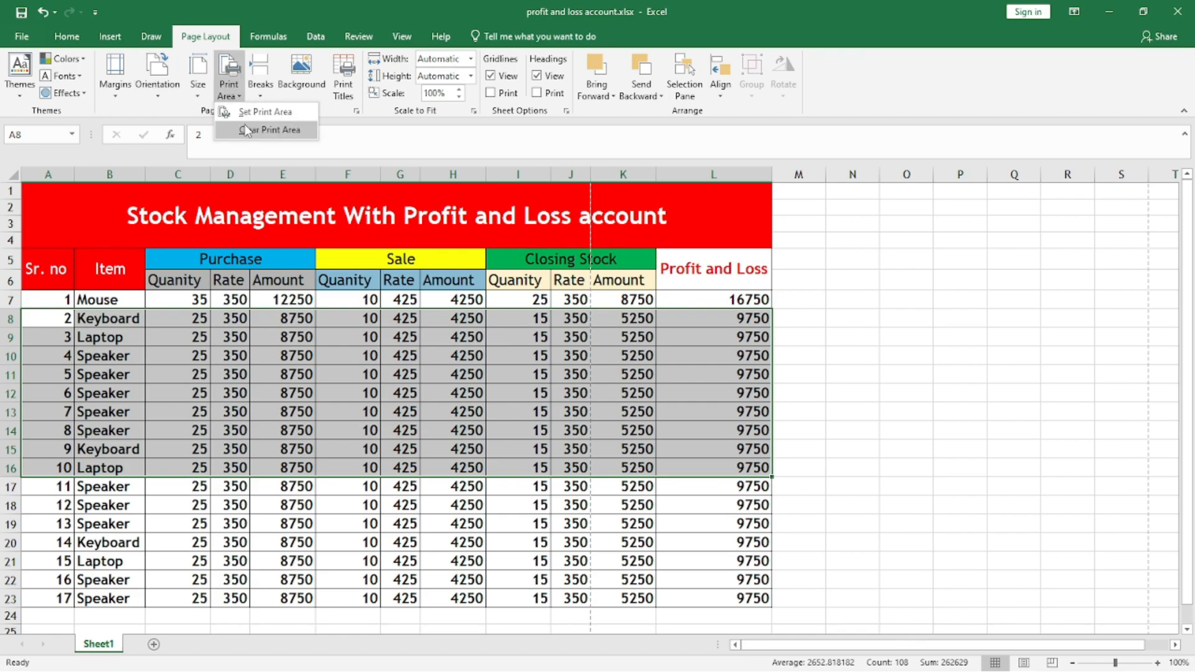
click(252, 116)
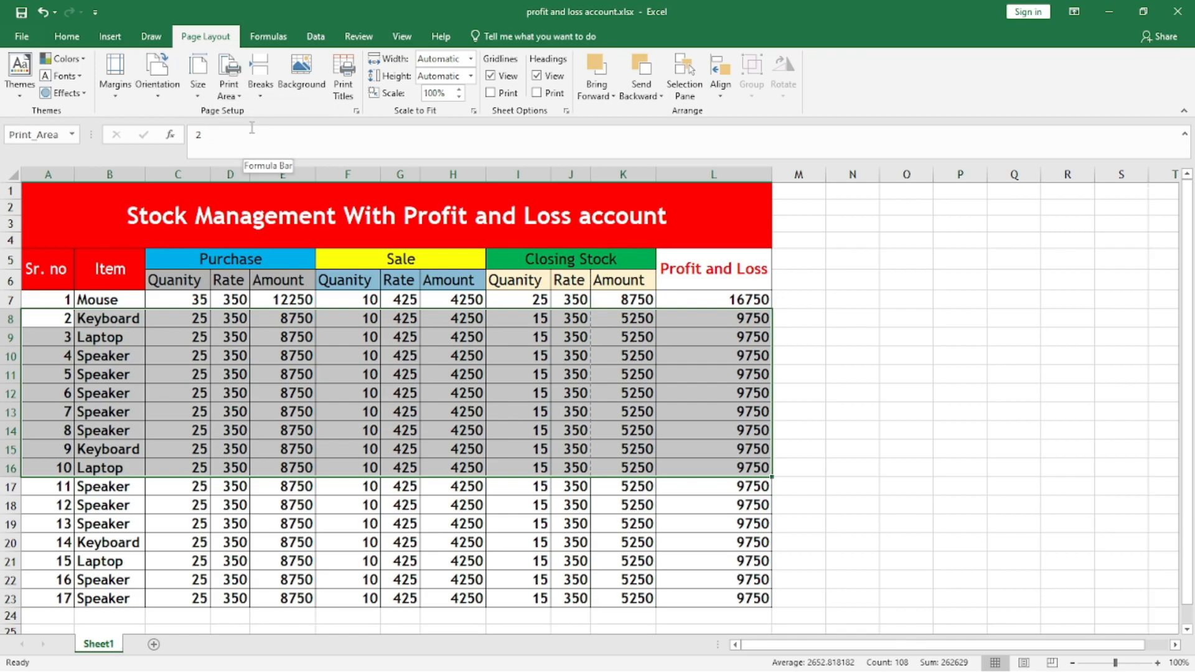
key(ctrl+p)
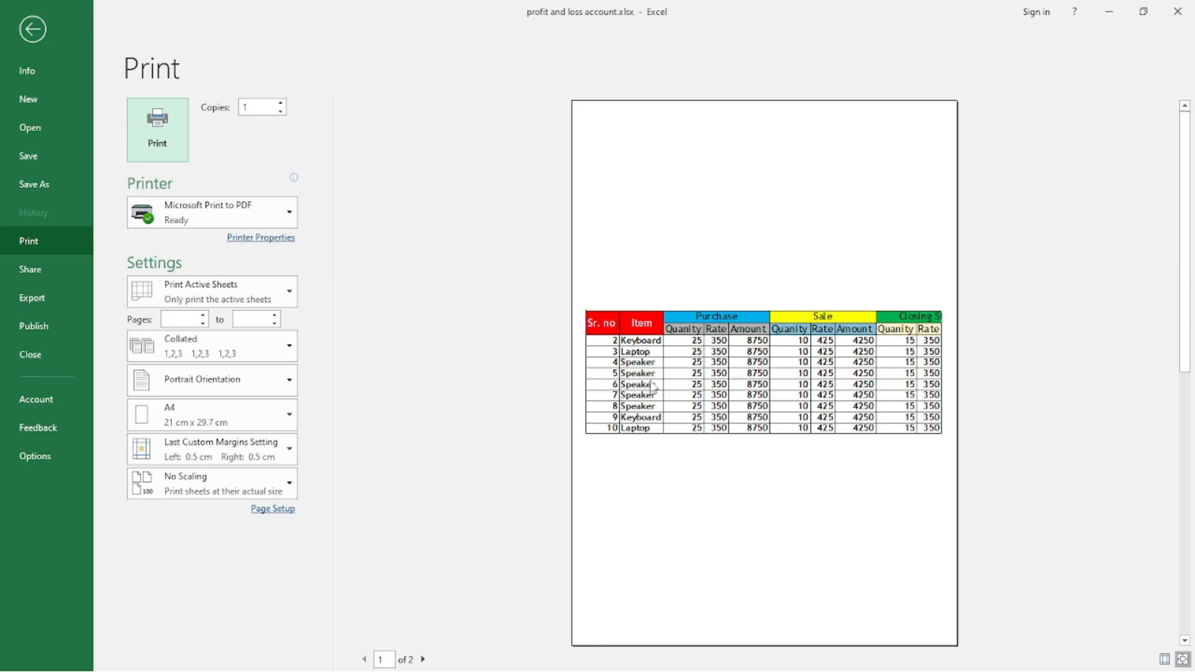
key(Escape)
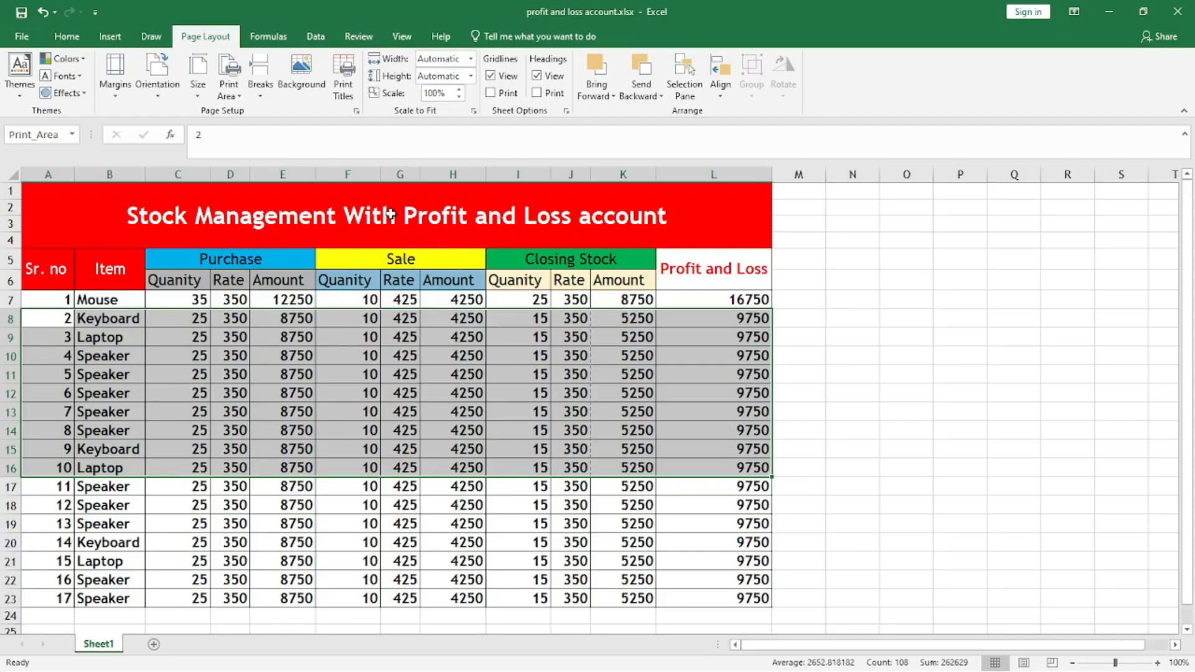
- Change the print titles so rows 1 to 6 repeat at the top, and show the print preview
click(342, 94)
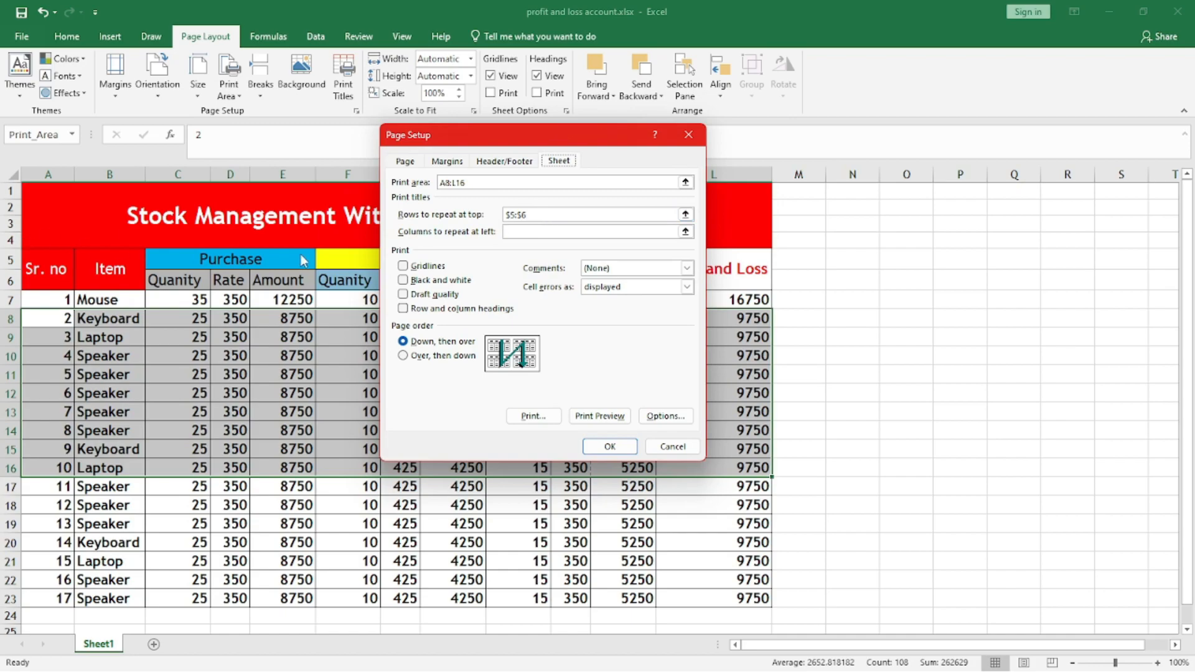
click(685, 214)
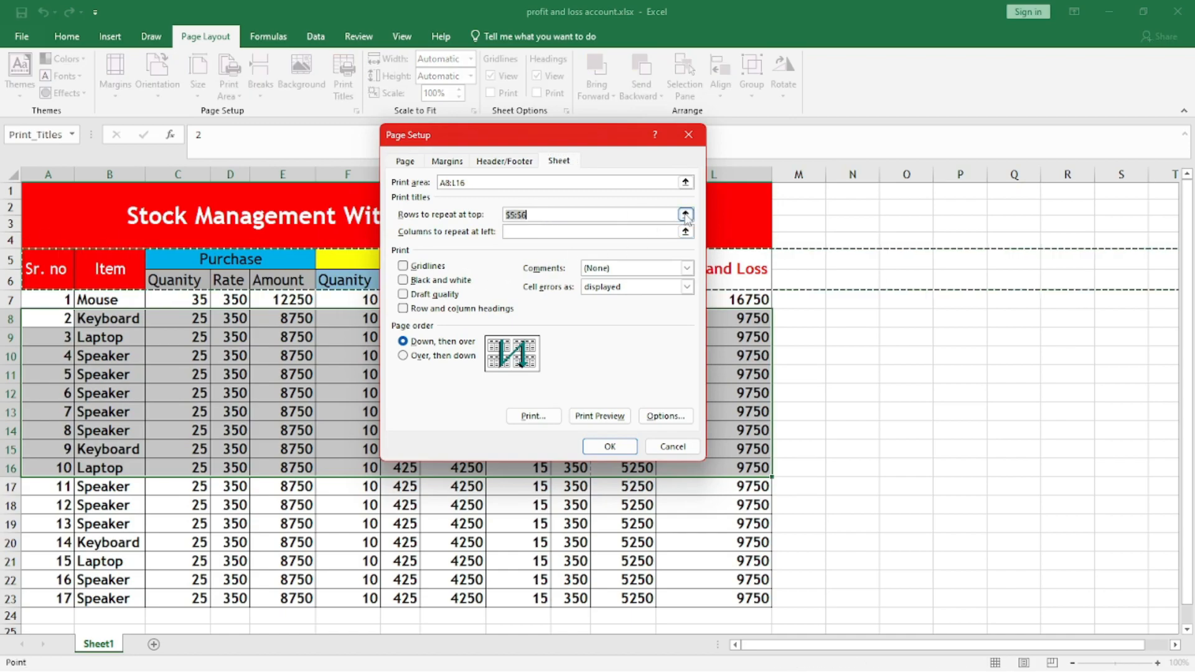
drag(100, 193, 107, 260)
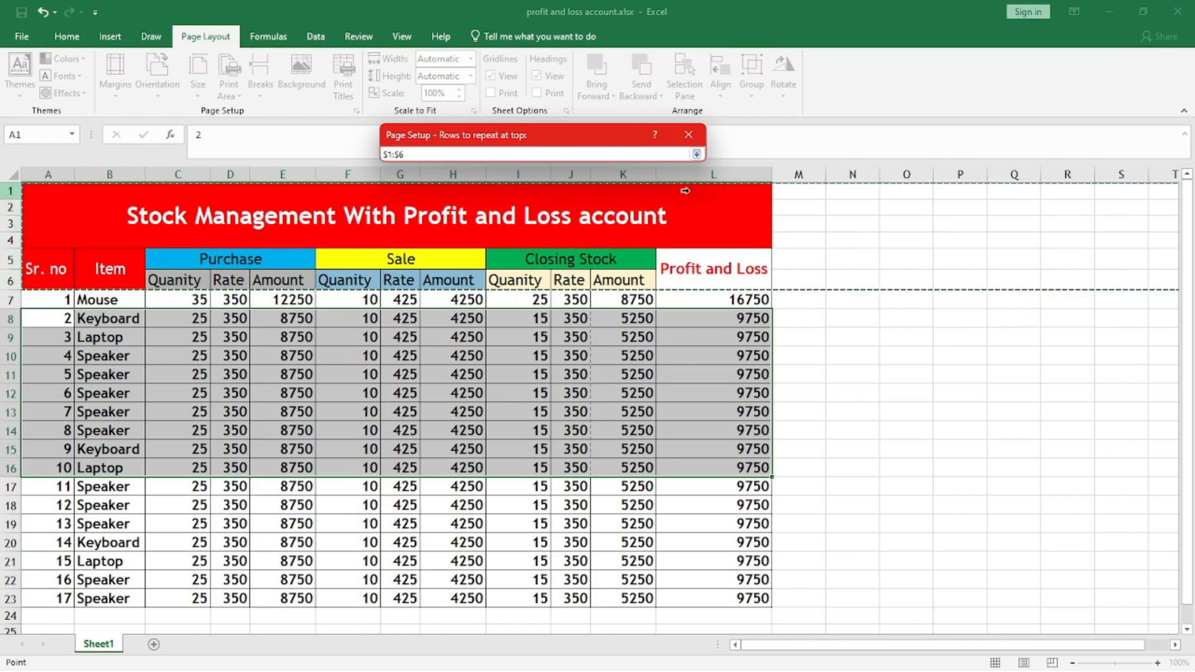
click(696, 154)
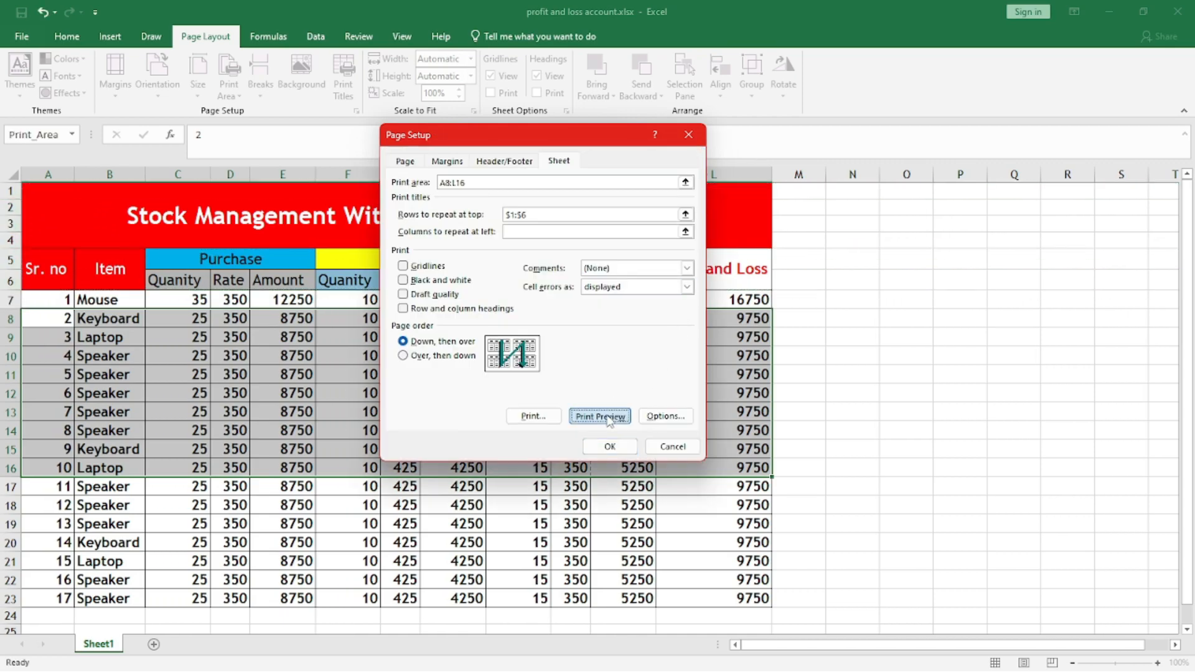
click(598, 417)
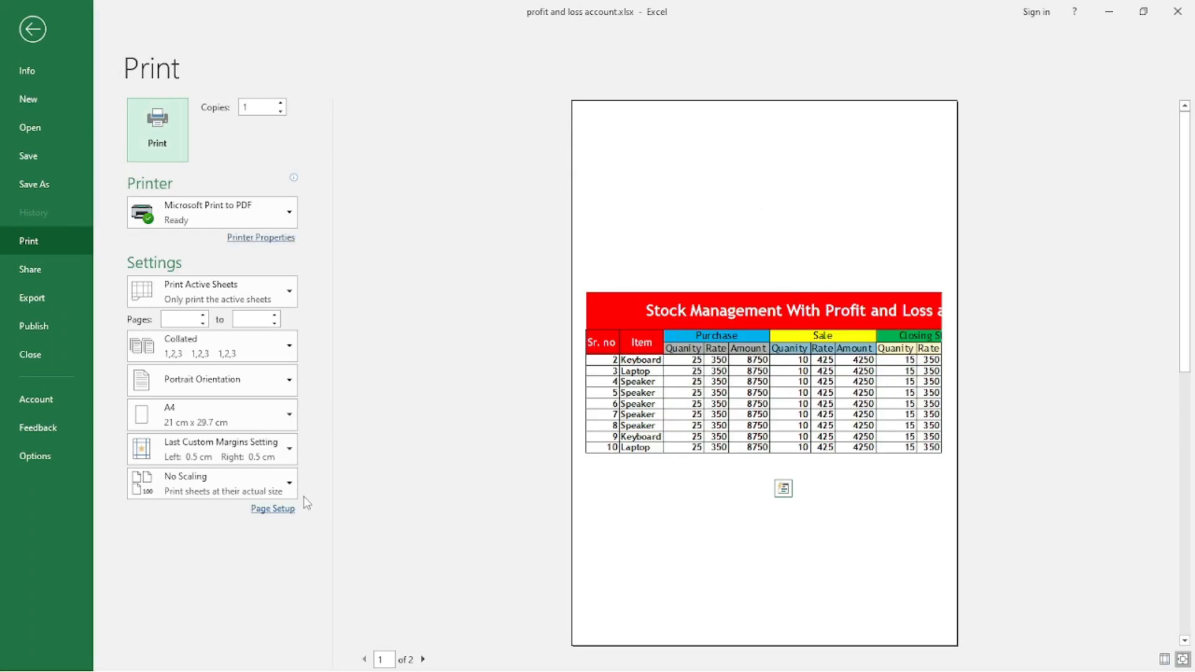
- Switch the page to landscape orientation in the page setup and return from the print preview to the sheet
click(274, 509)
click(544, 197)
click(609, 447)
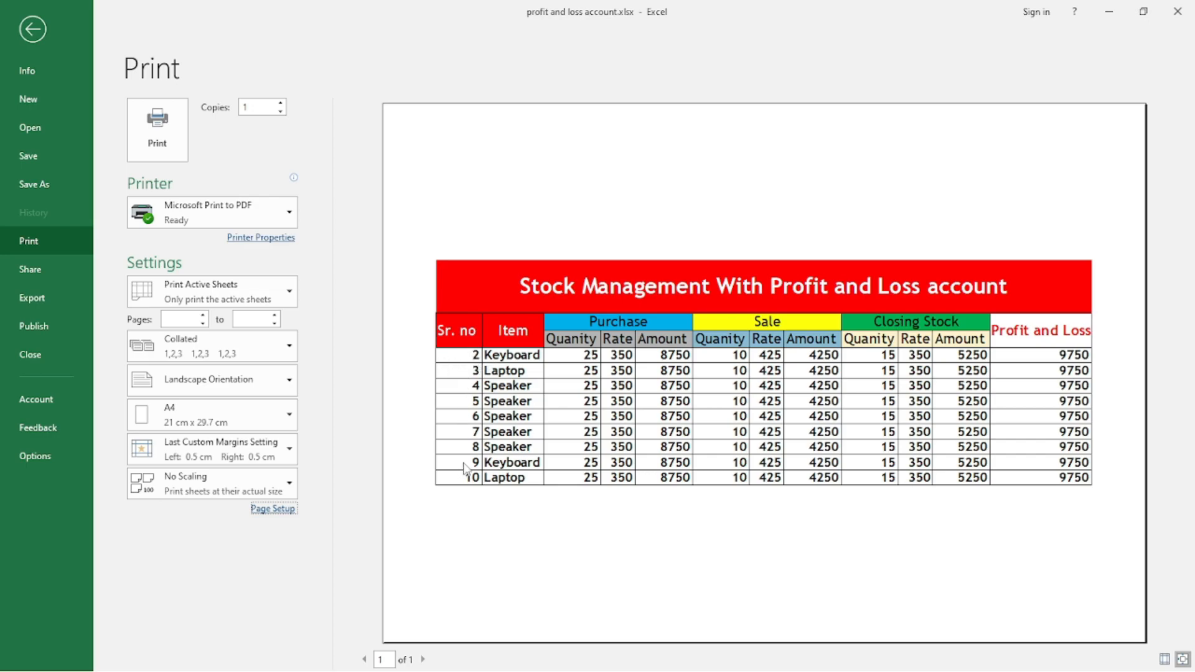
key(Escape)
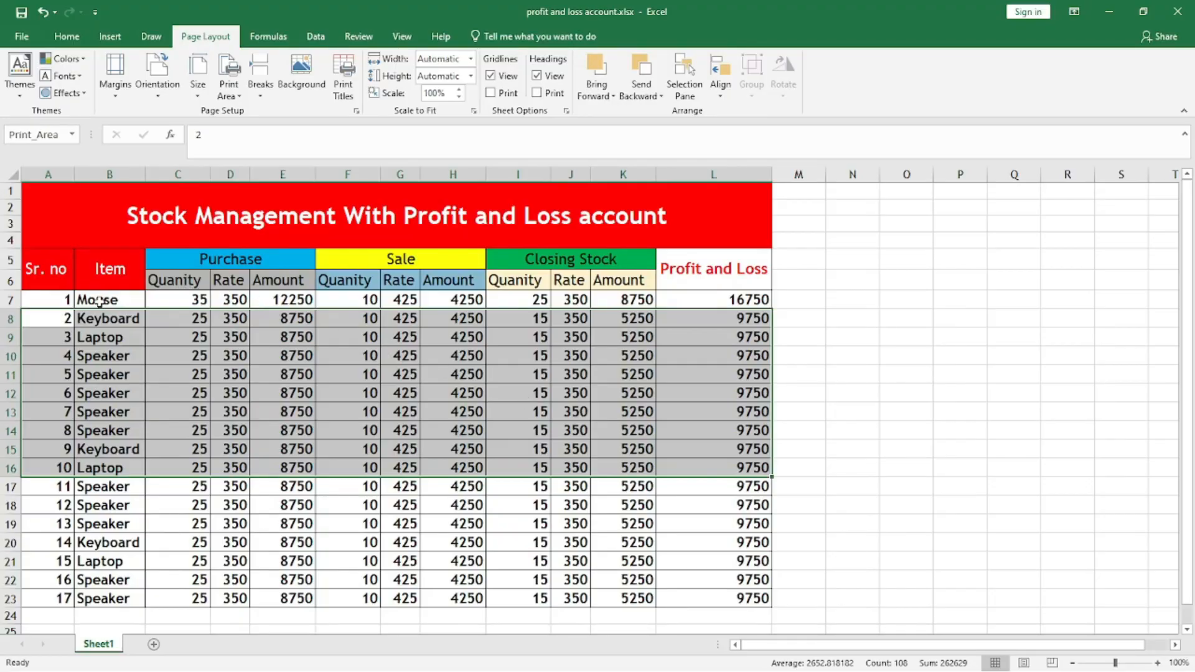
- Clear the print area with rows 8 to 17 of the table selected, and check the whole sheet in the print preview
click(229, 390)
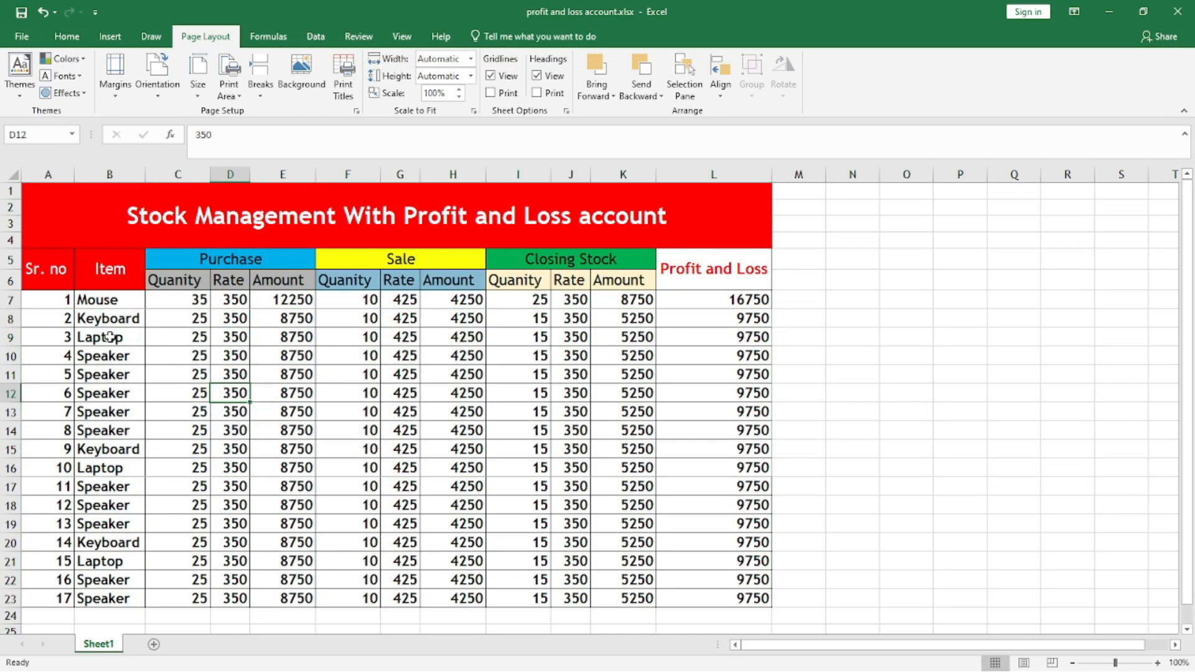
drag(65, 318, 715, 485)
click(237, 95)
click(254, 130)
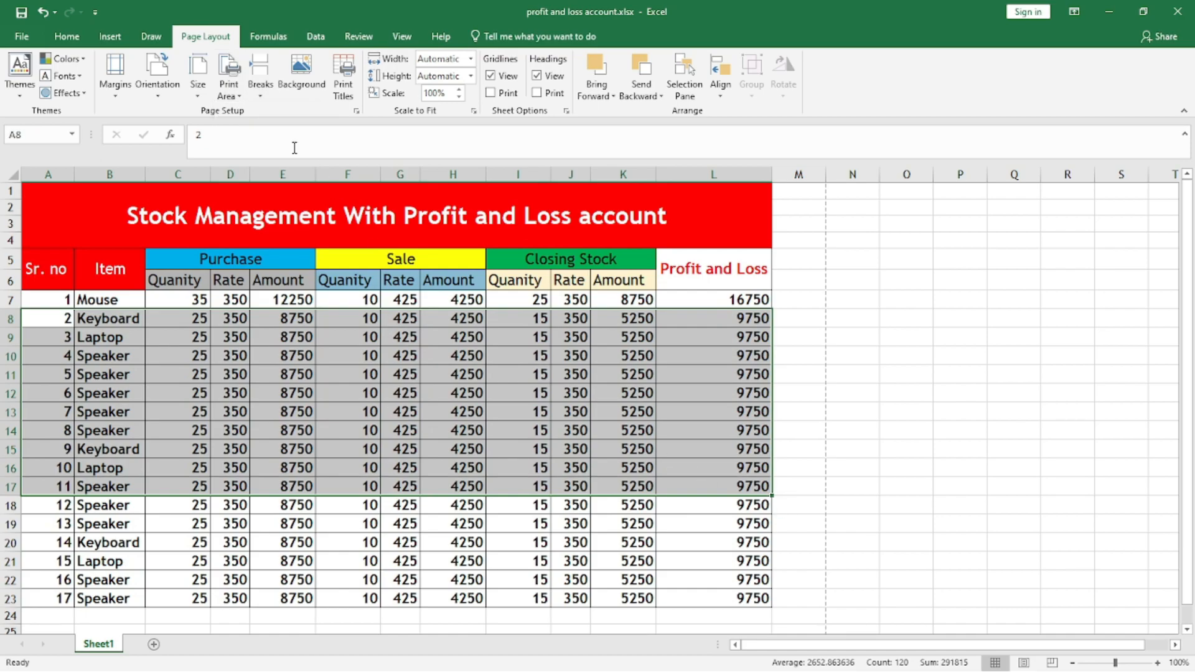
click(870, 368)
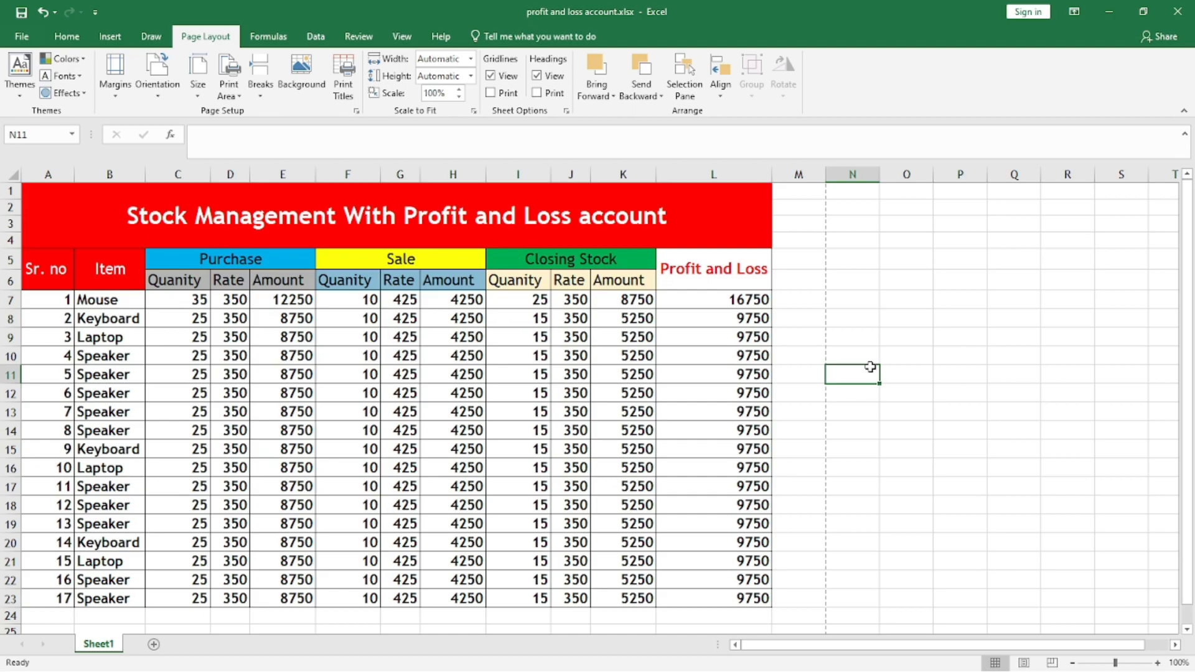
key(ctrl+p)
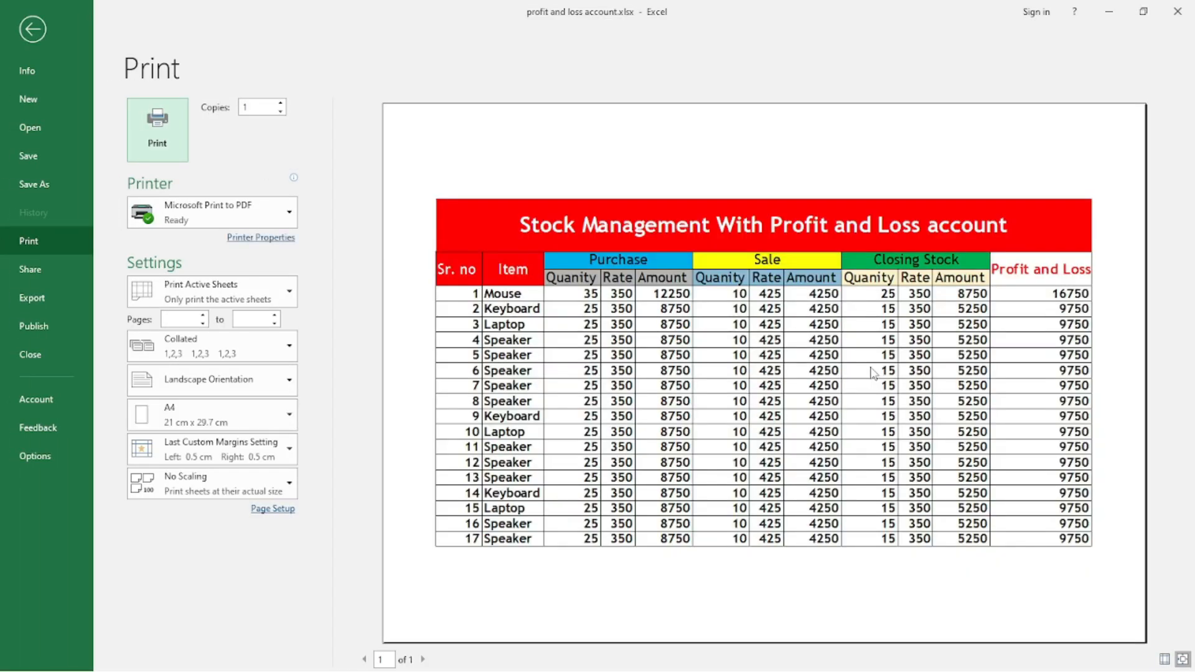
key(Escape)
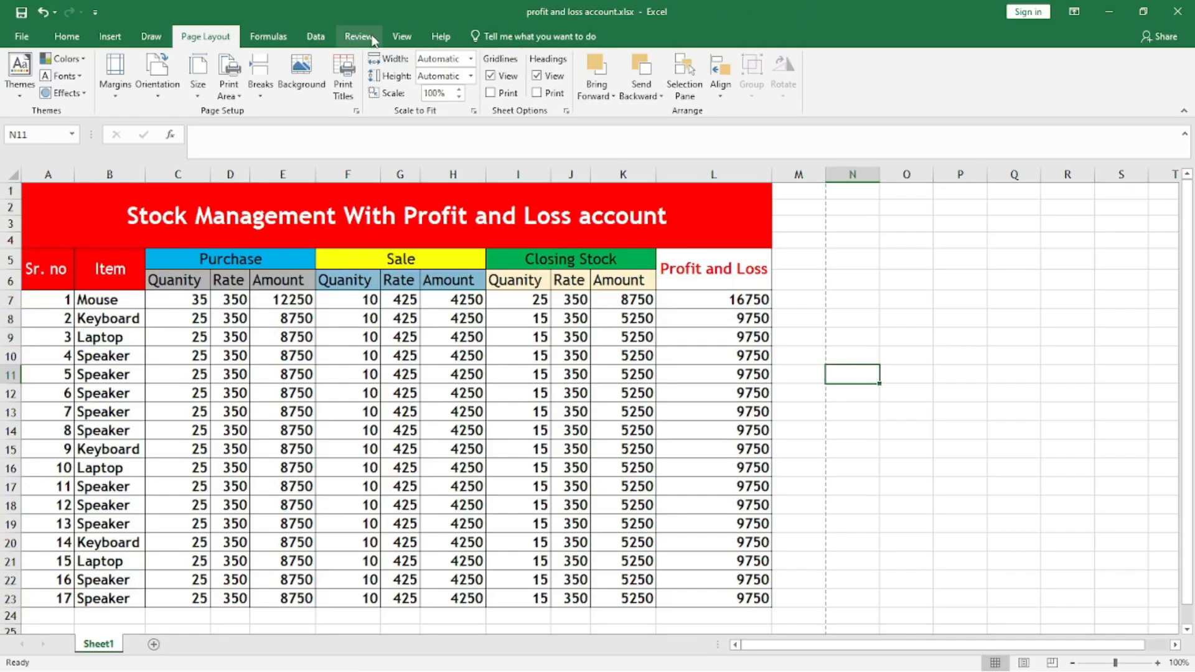
- Set the Sale columns, range F5:H23, as the print area and check them in the print preview
click(240, 99)
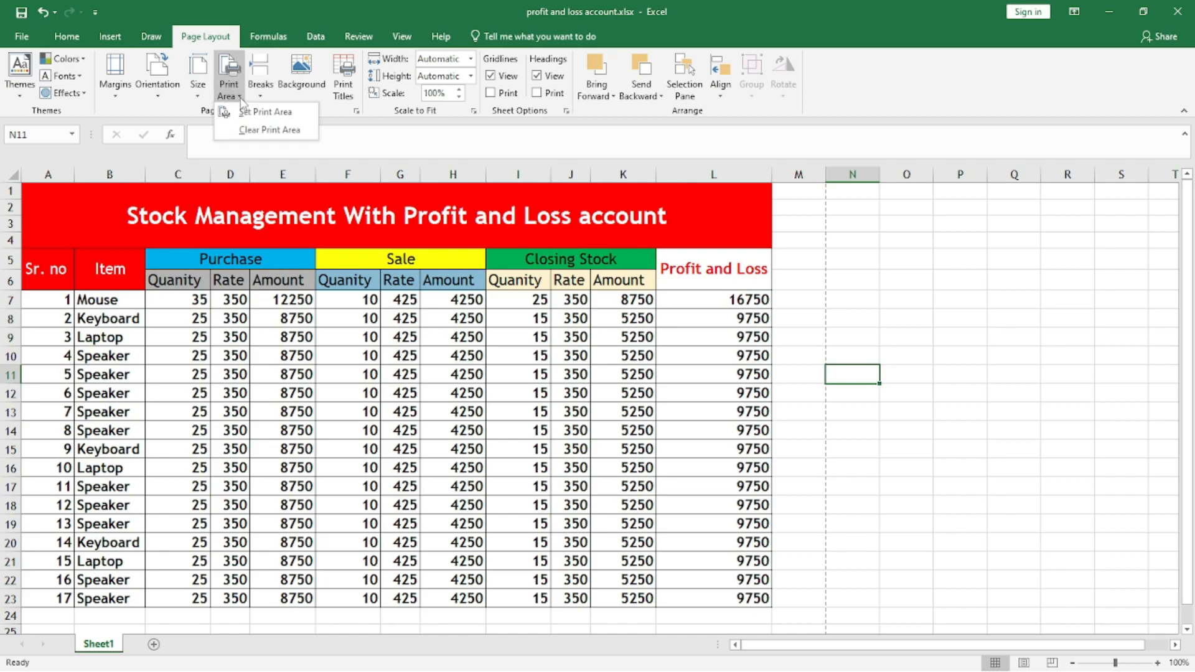
click(427, 352)
drag(359, 257, 408, 591)
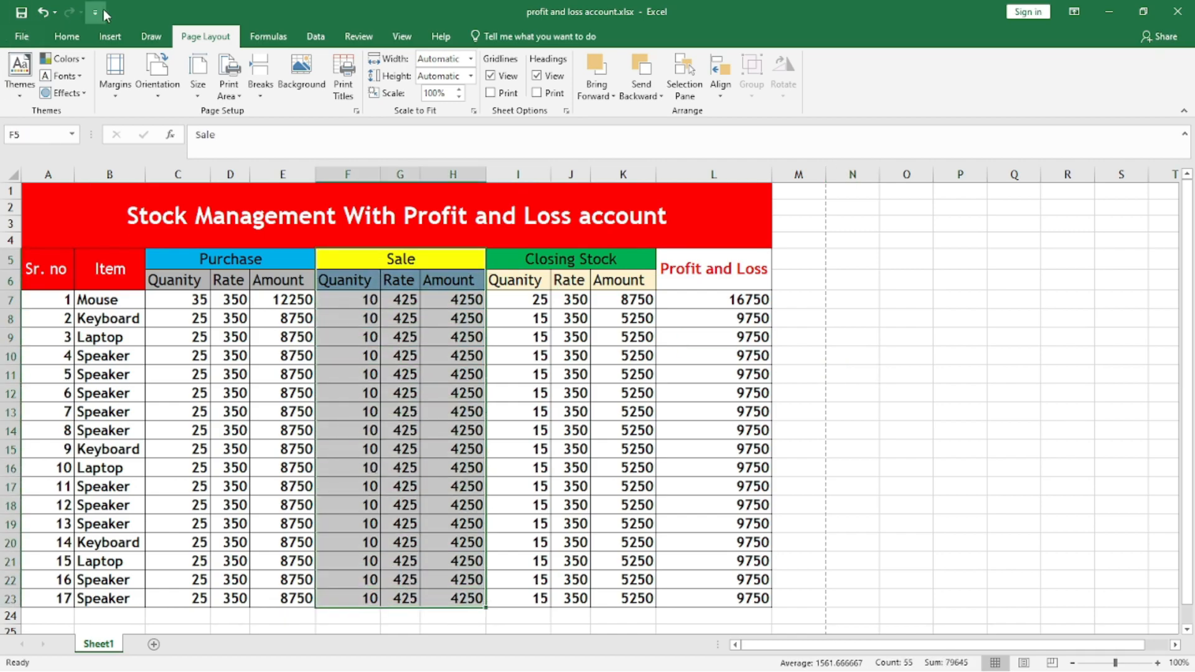
click(240, 97)
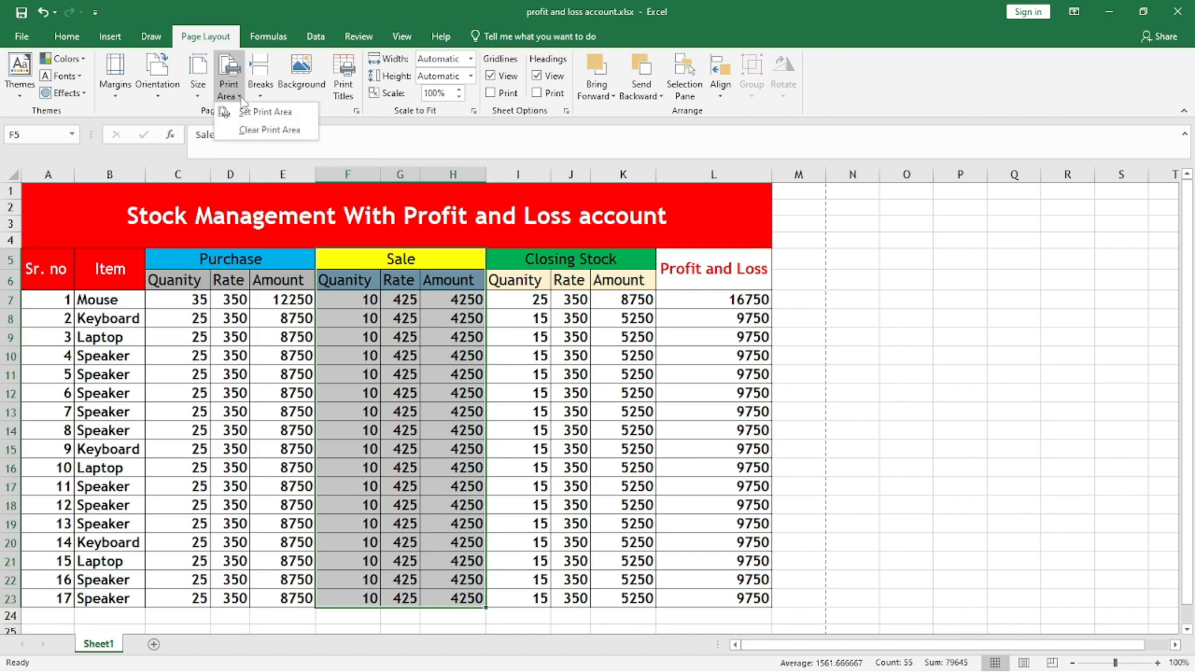
click(264, 112)
click(540, 337)
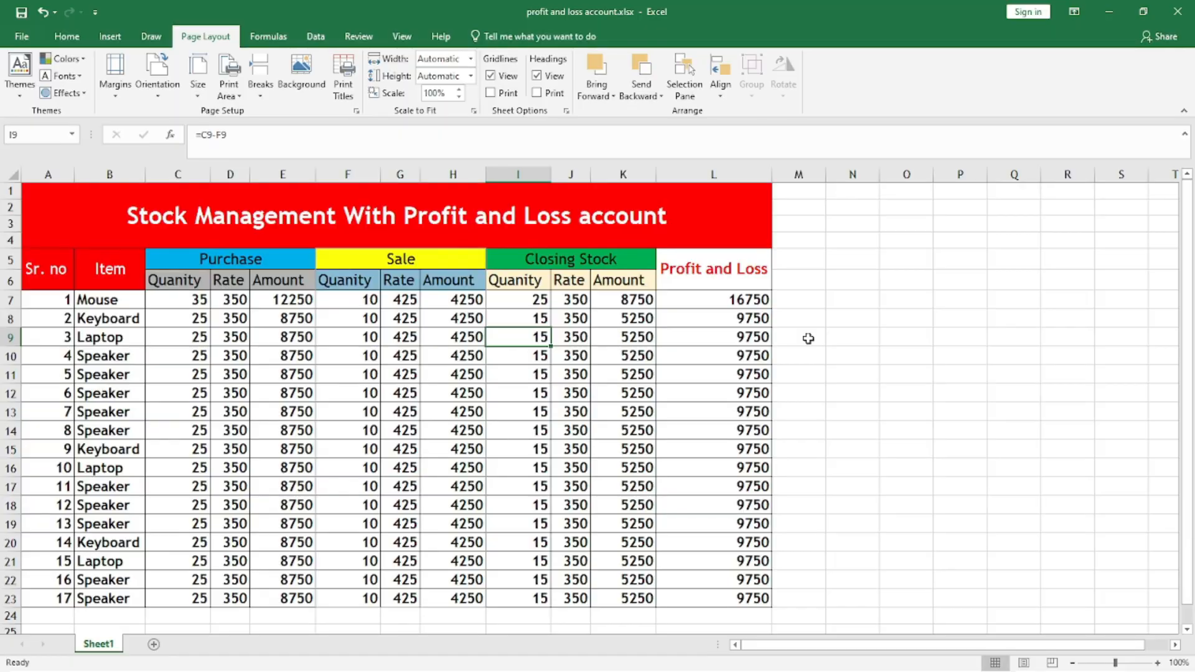
key(ctrl+p)
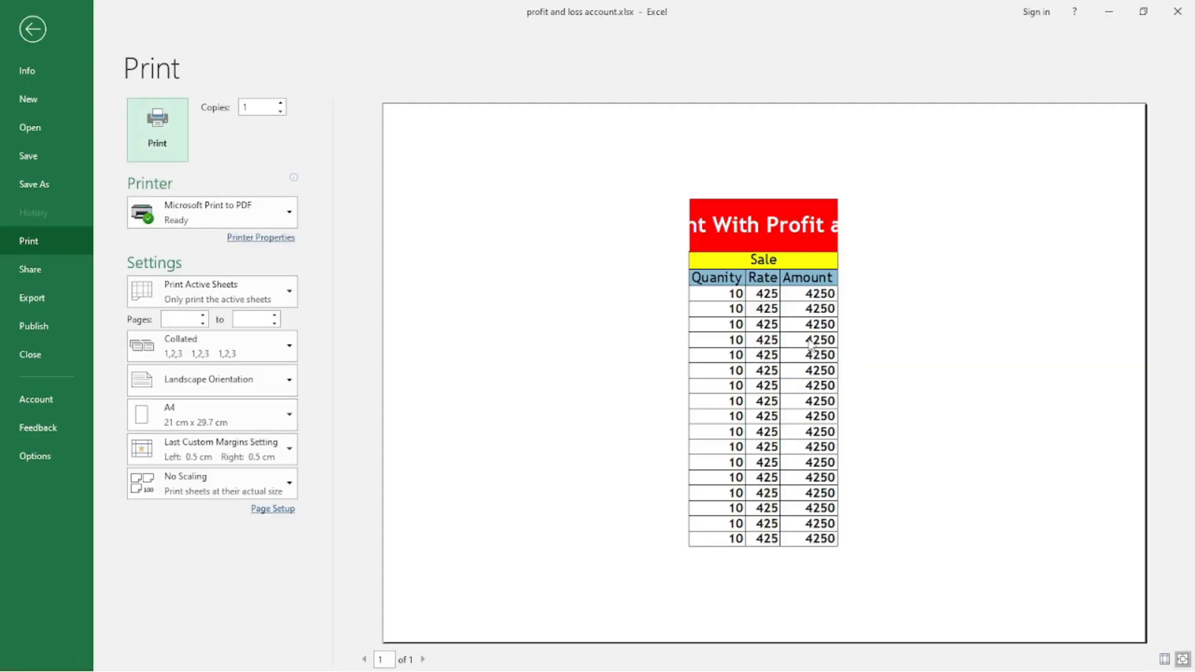
key(Escape)
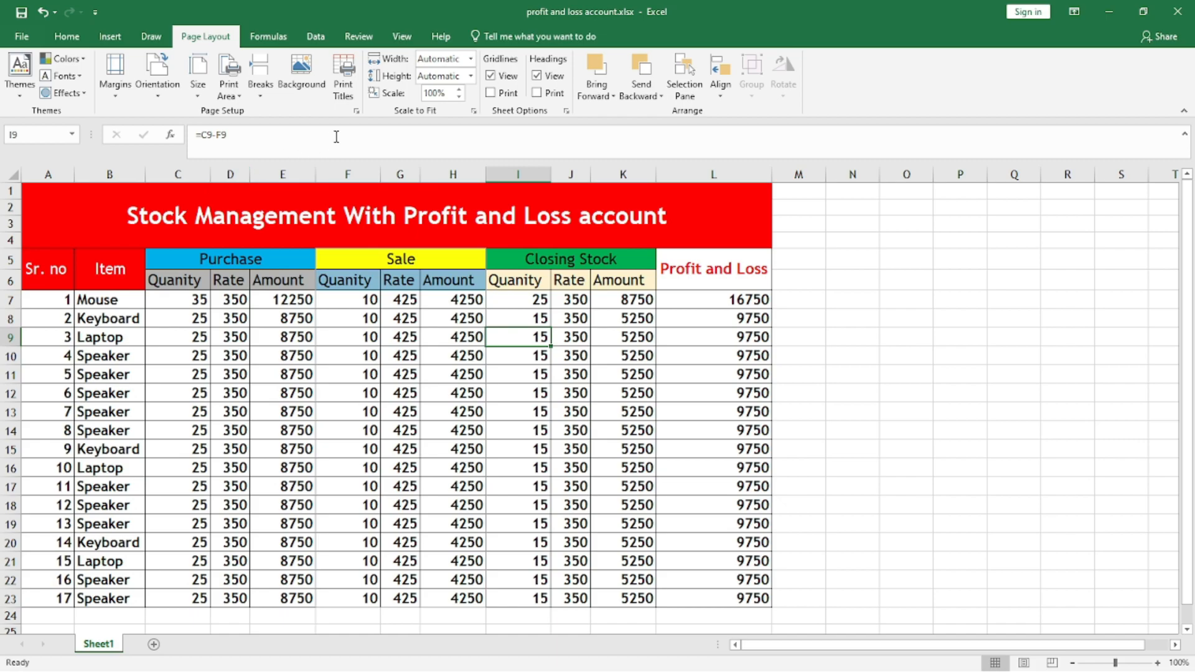
- Set columns A to L as the print titles repeated at the left and check the print preview
click(344, 90)
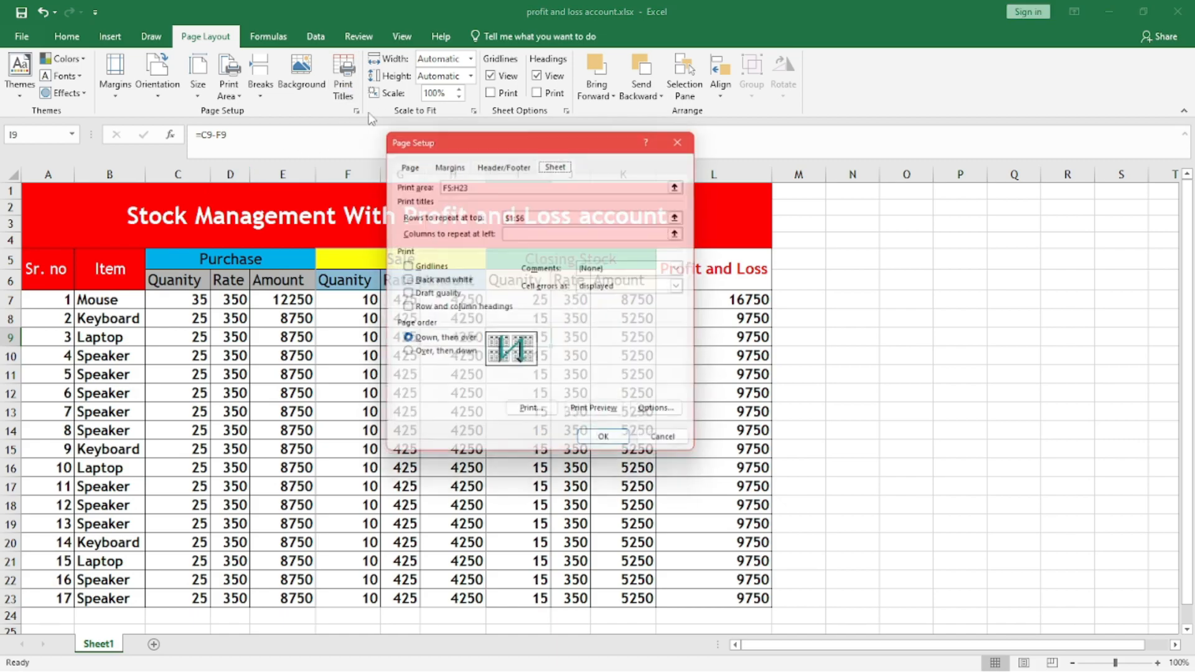
drag(532, 215, 450, 205)
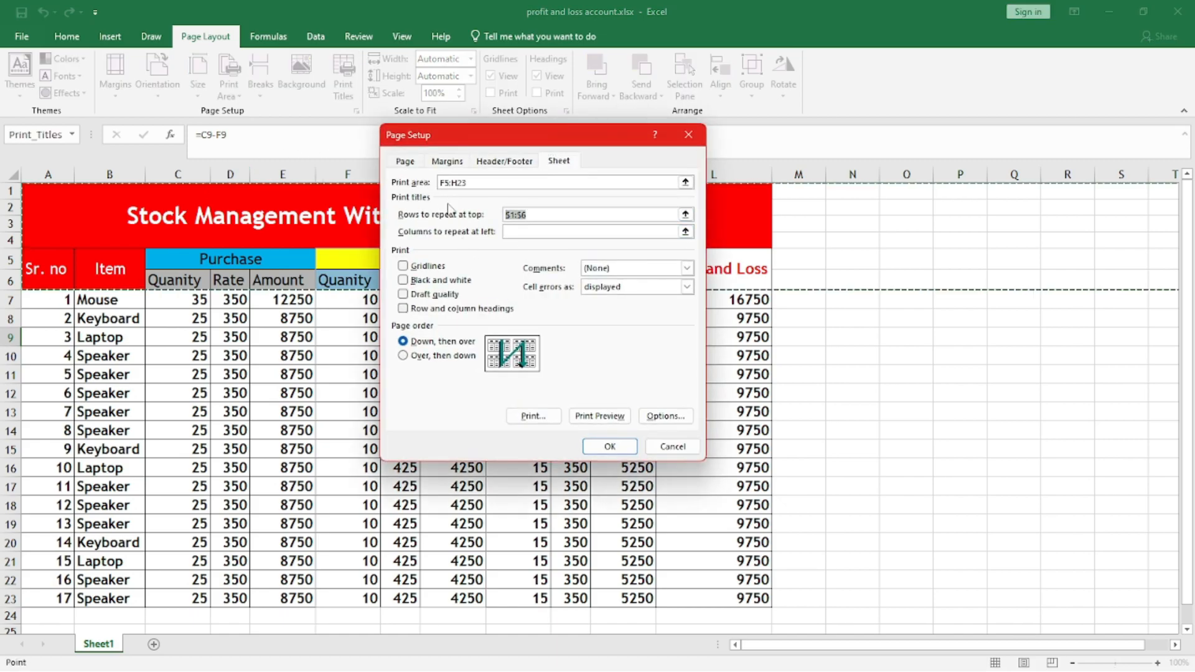
click(685, 231)
click(59, 279)
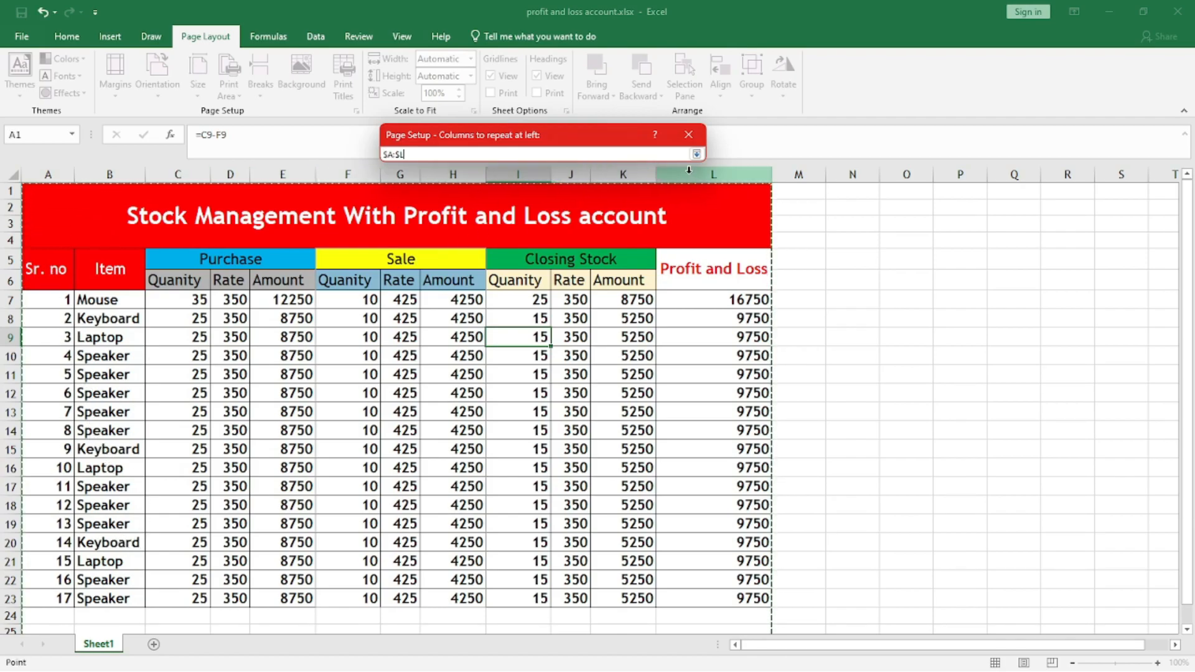
click(696, 154)
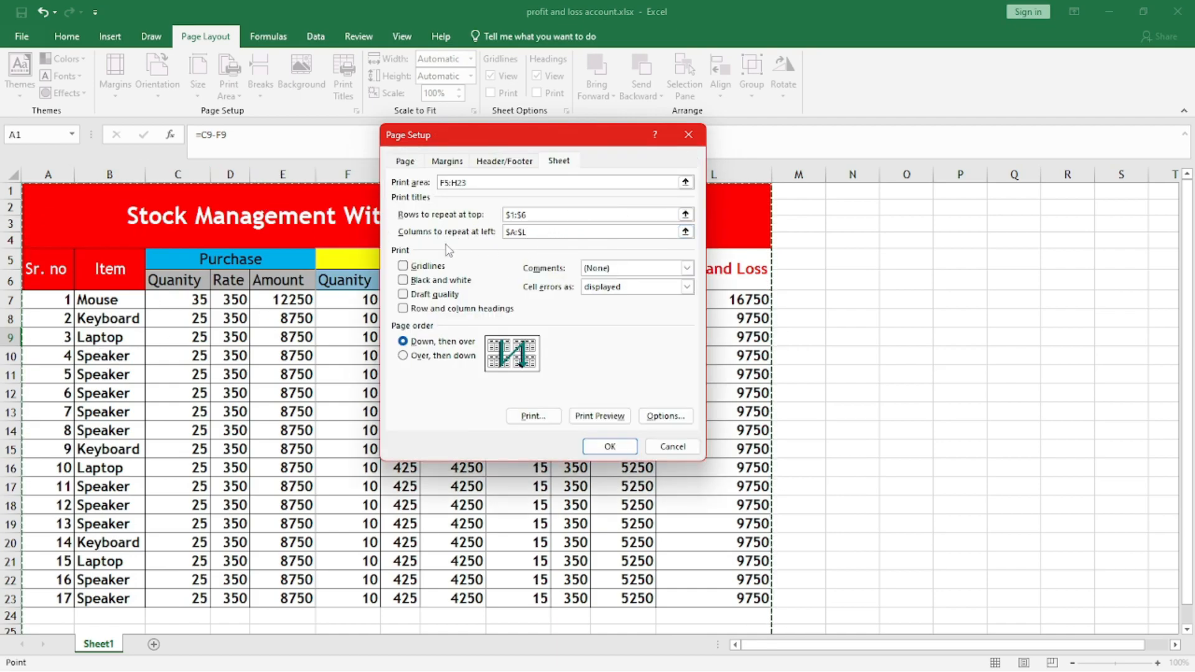
drag(51, 170, 129, 183)
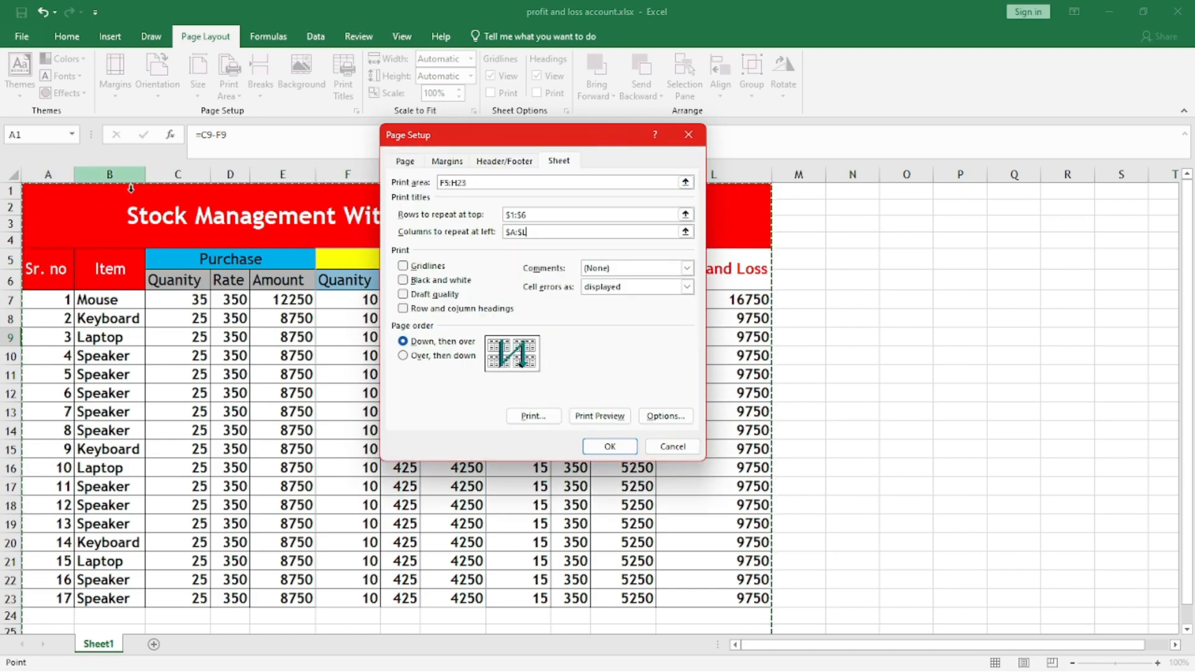
click(601, 420)
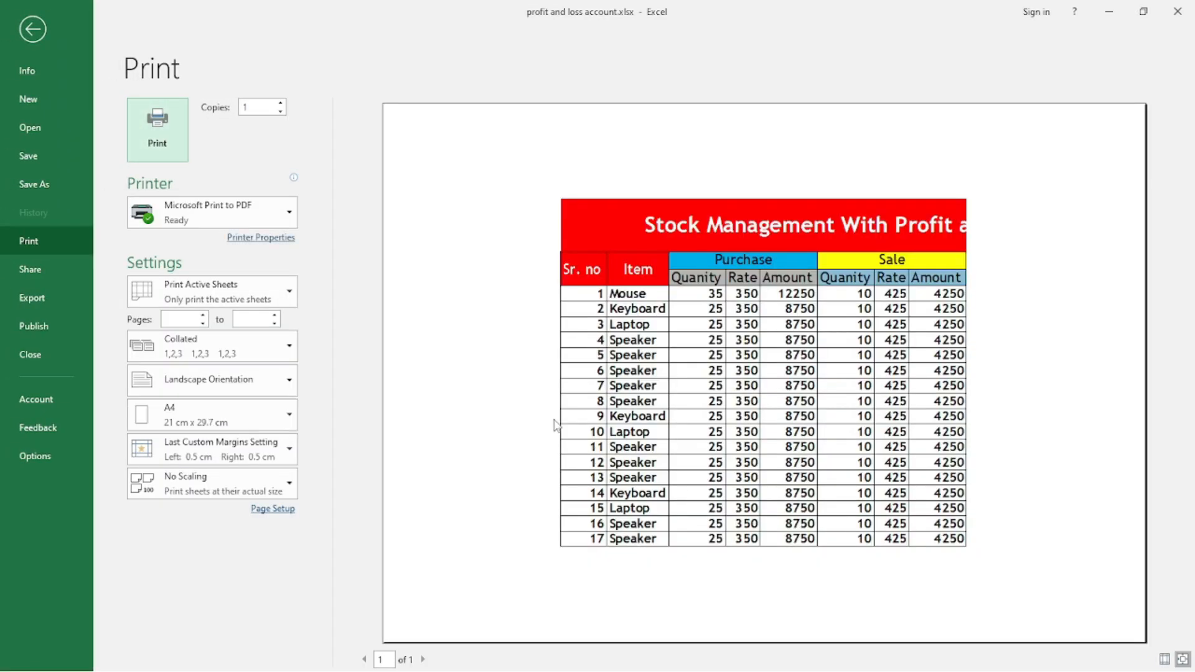
key(Escape)
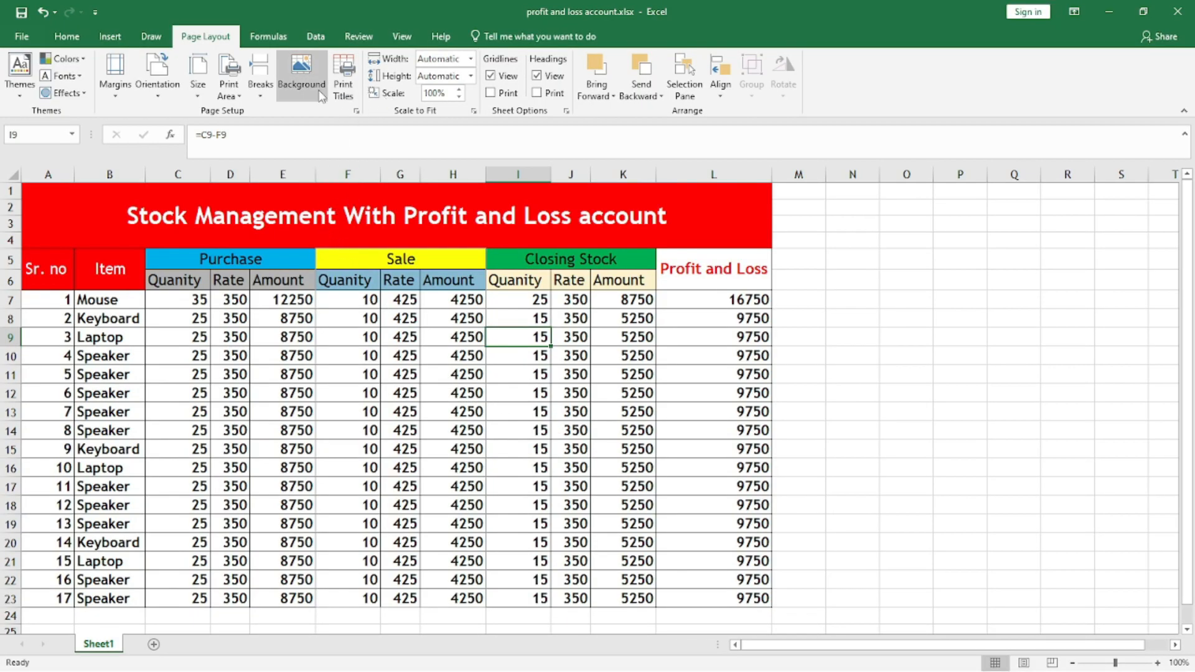
- Select the range A5:E16 and clear the sheet's print area
click(231, 90)
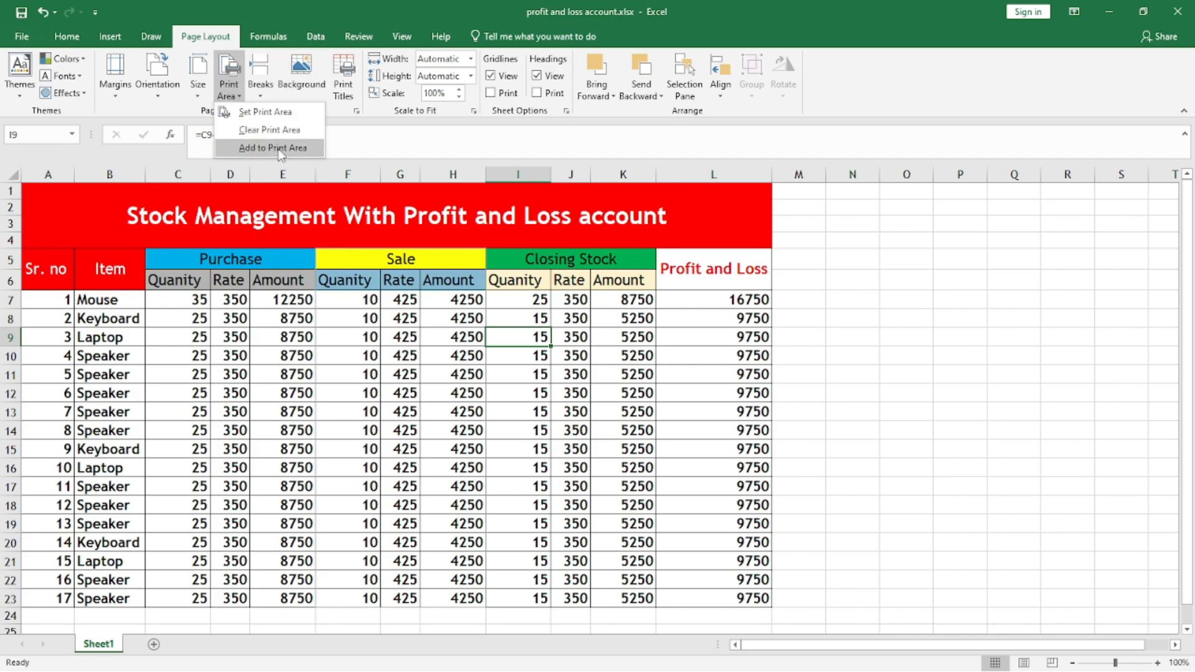
click(278, 152)
drag(70, 267, 305, 471)
click(236, 95)
click(271, 137)
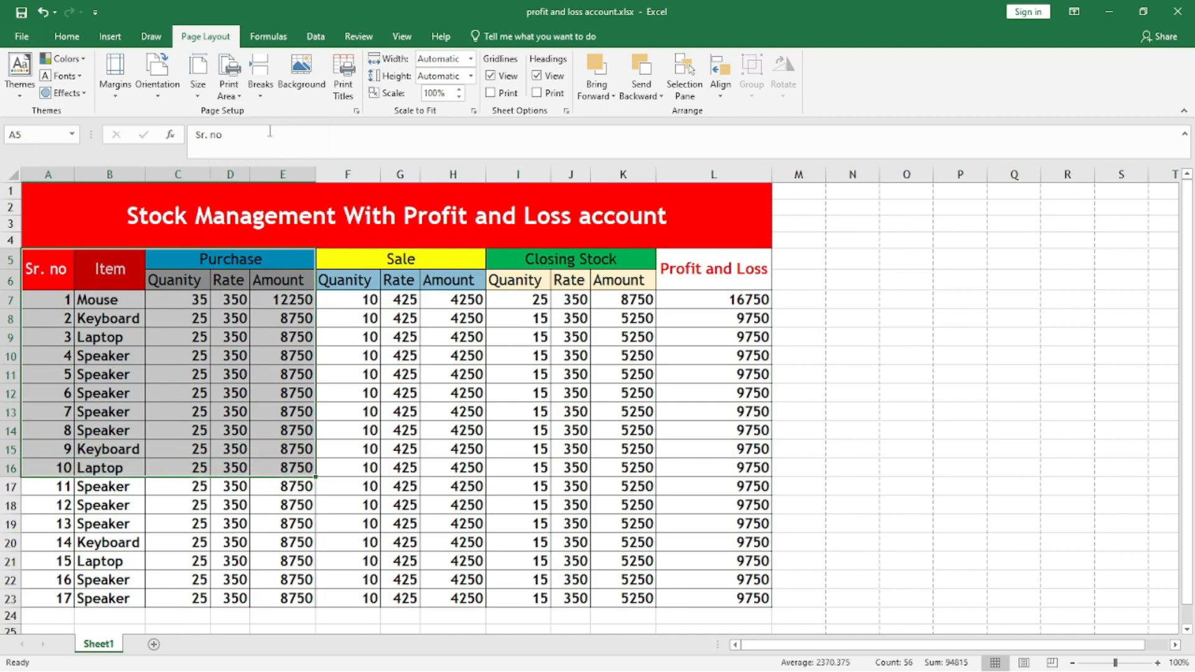
- Insert a page break above row 13, starting the new page at serial number 7
click(390, 390)
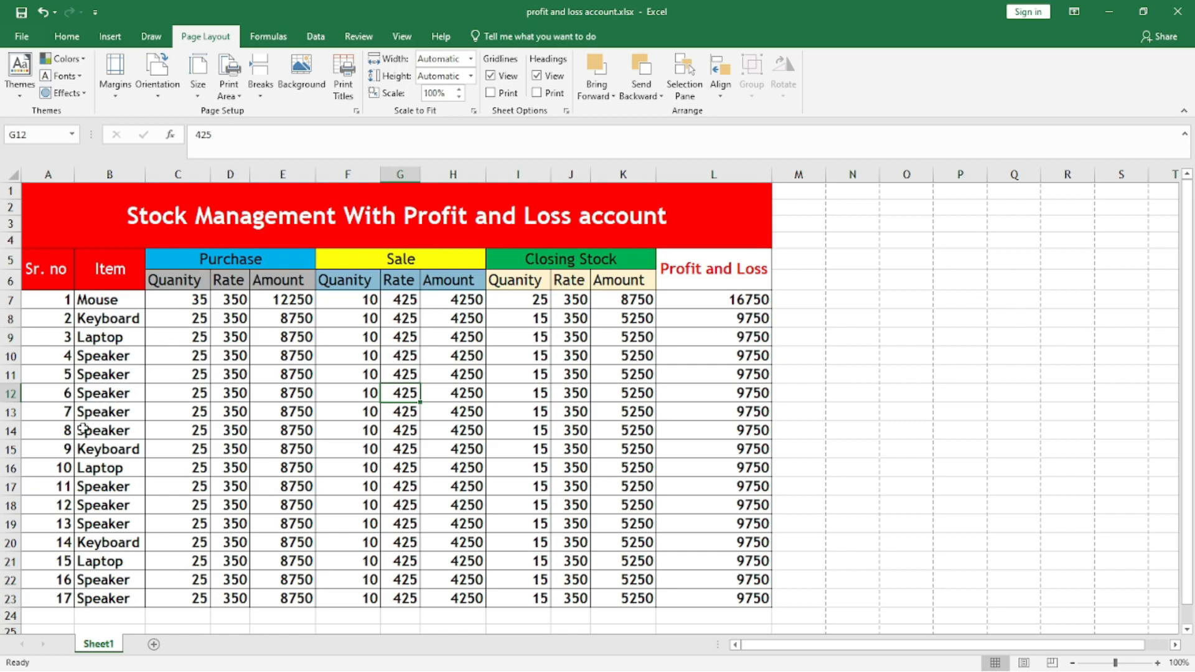
click(55, 451)
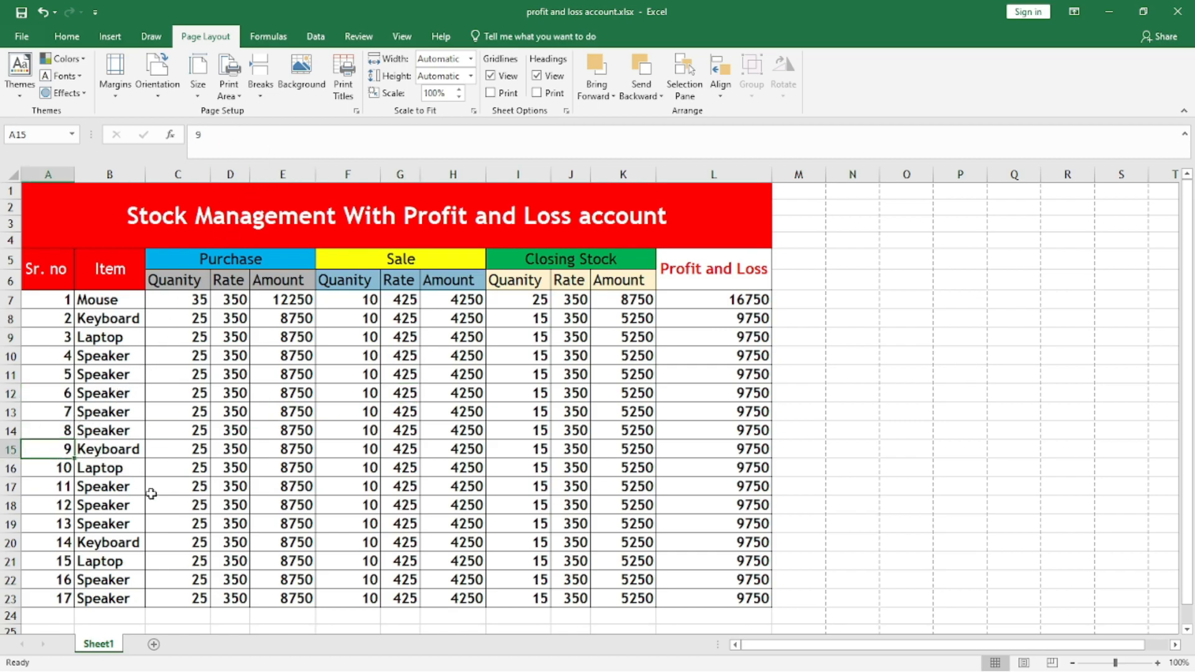
click(47, 412)
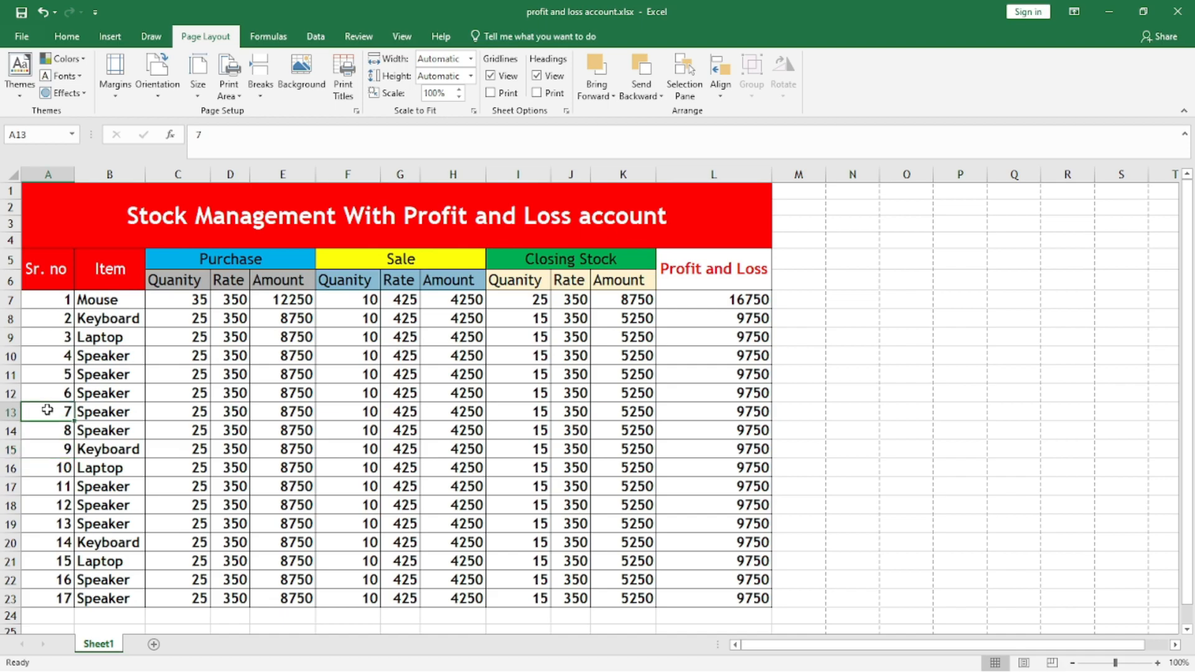
click(264, 96)
click(290, 115)
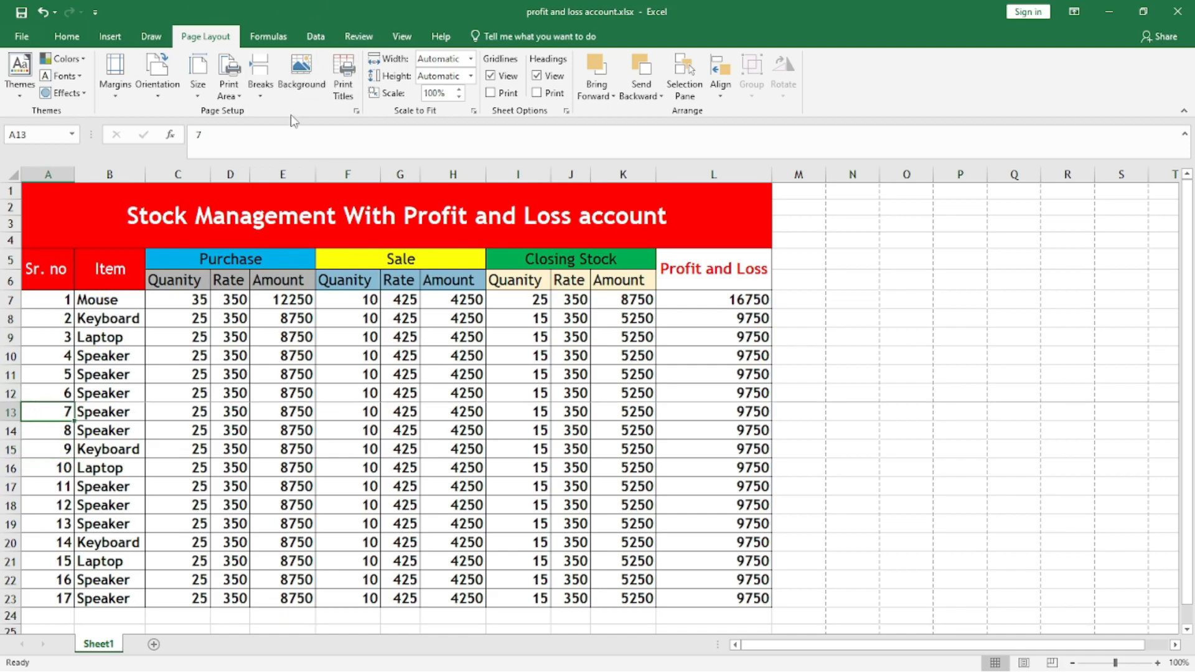
- Check how the table splits across both pages in the print preview, and return to the sheet
click(821, 381)
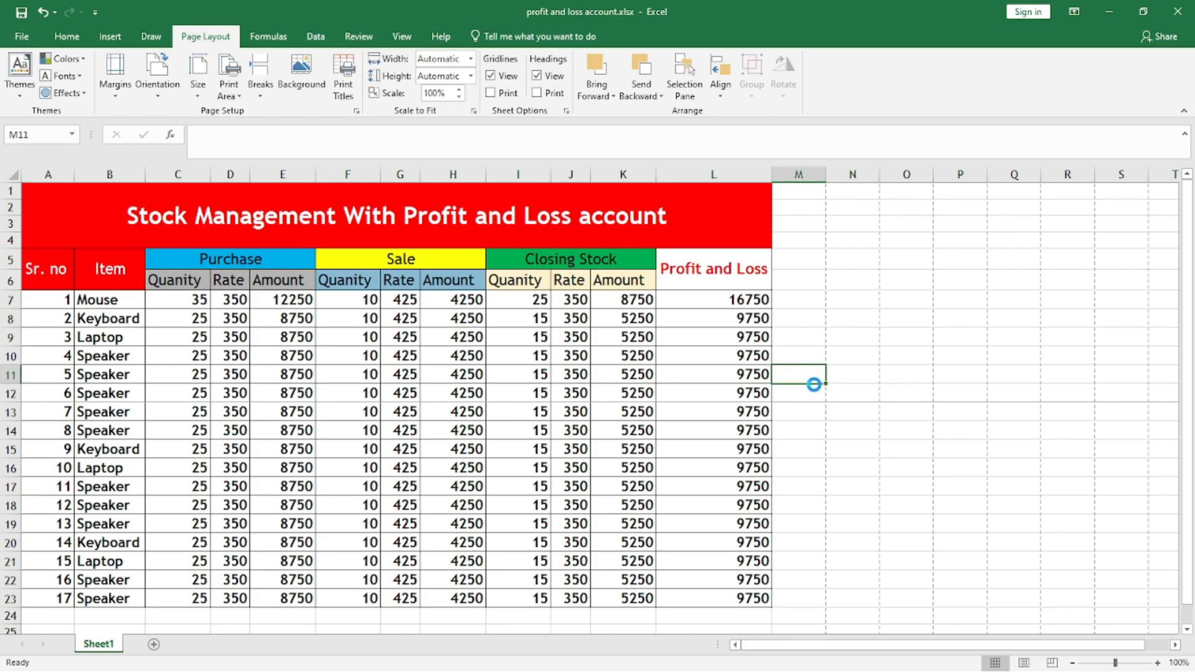
key(ctrl+p)
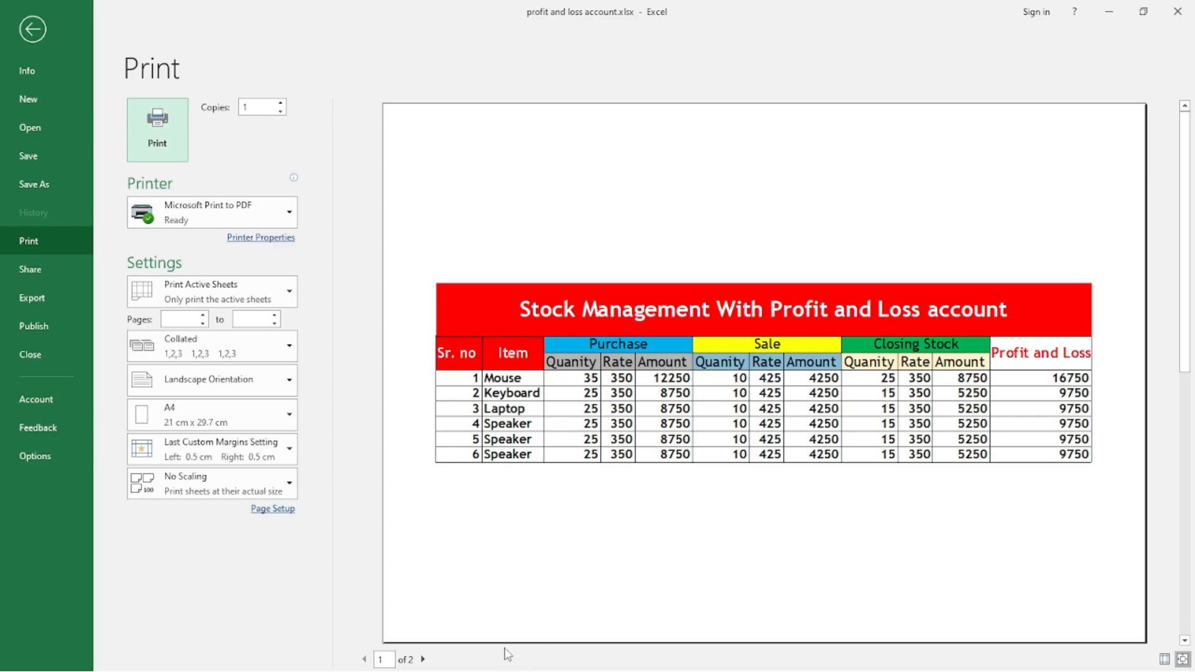
click(423, 659)
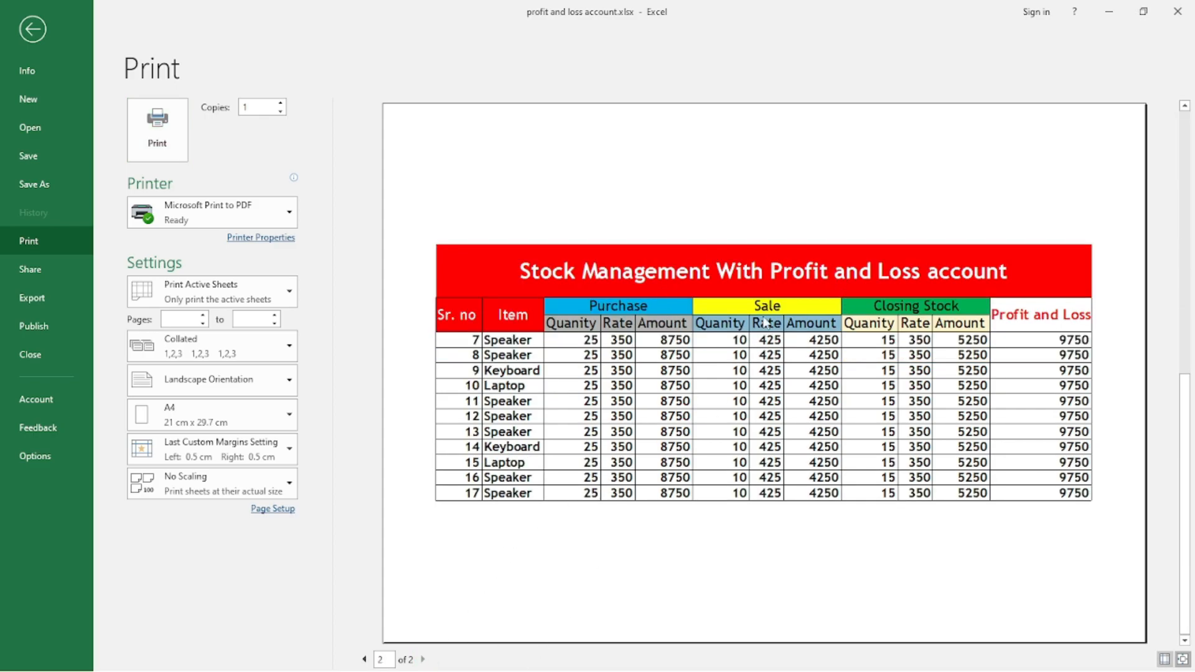
click(364, 659)
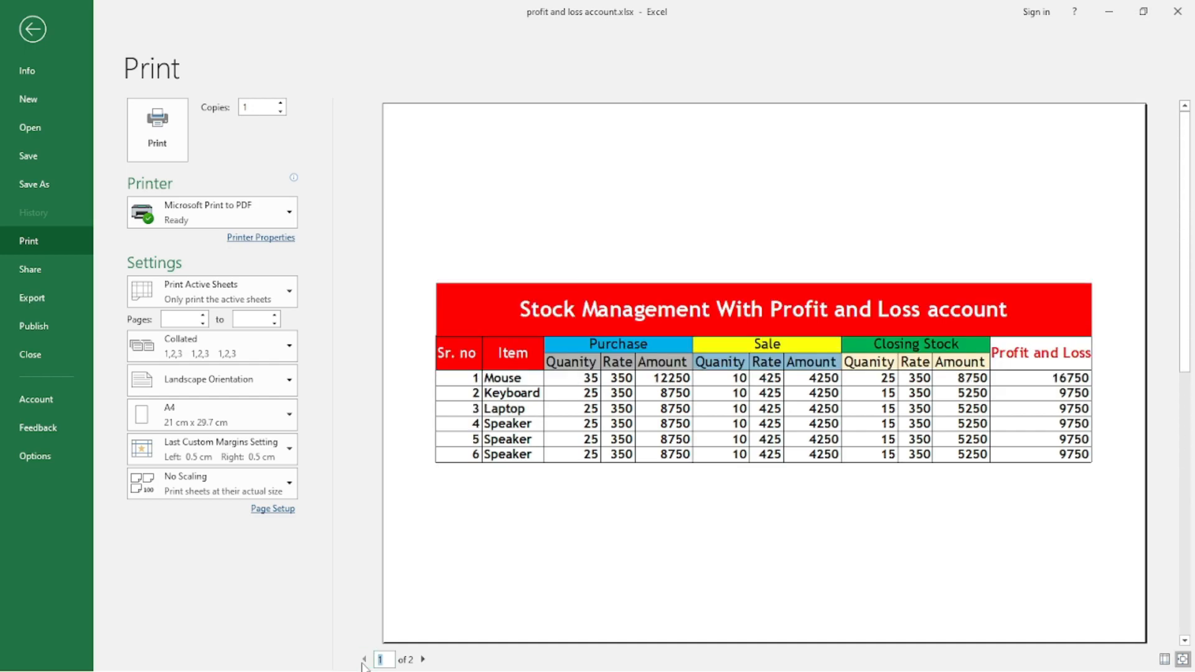
key(Escape)
- Remove the repeated title rows $1:$6 and columns $A:$L, and check the second page in the print preview
click(343, 78)
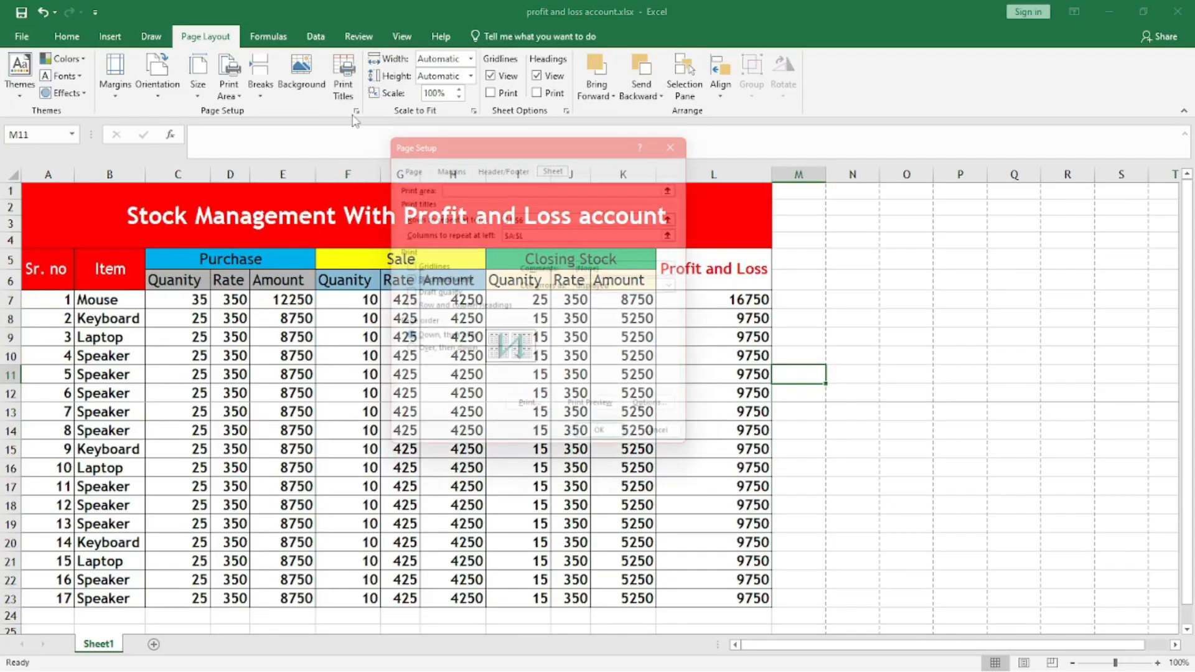
click(541, 214)
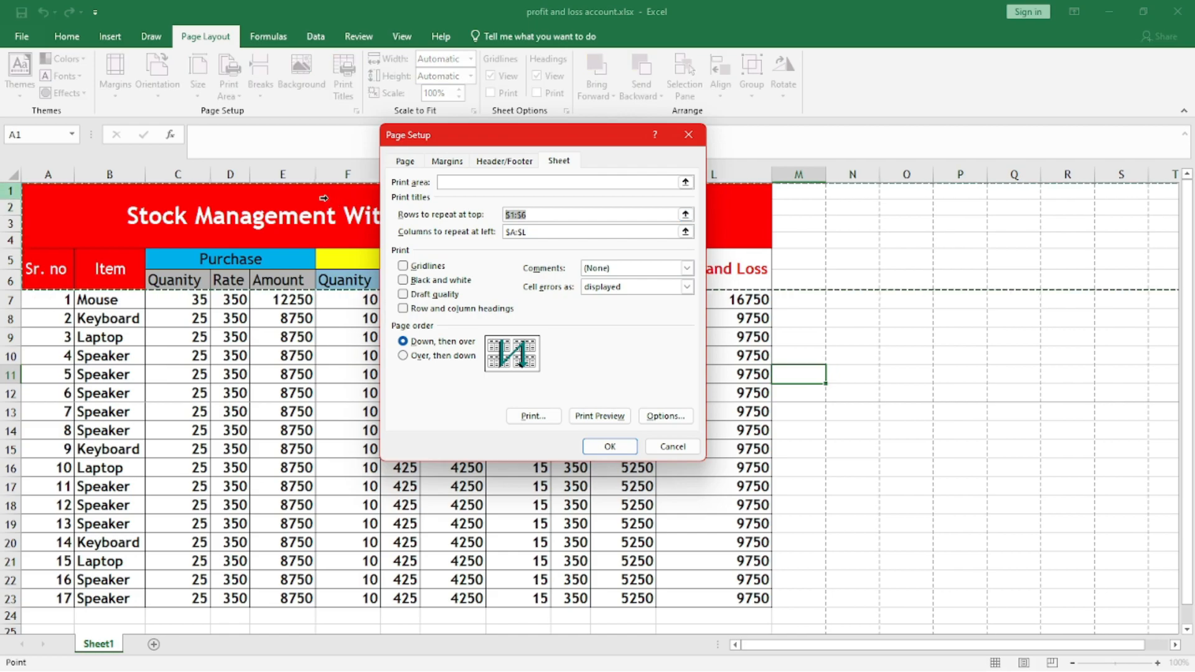
key(Delete)
key(Tab)
key(Delete)
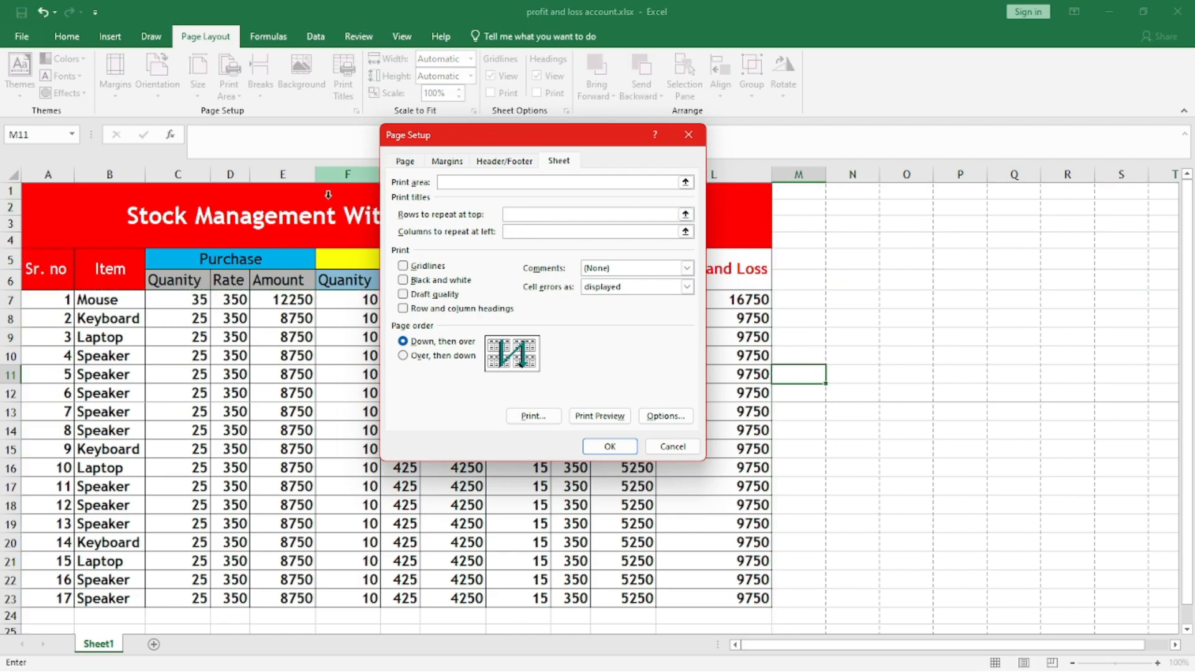
click(586, 413)
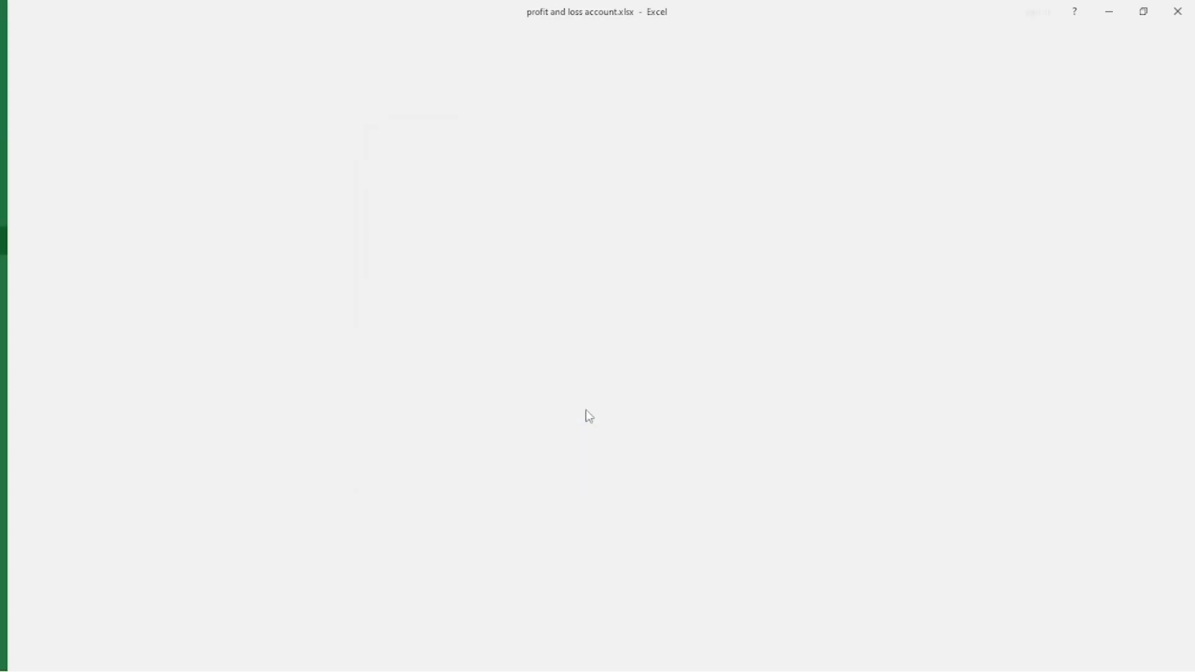
scroll(624, 417, down, 1)
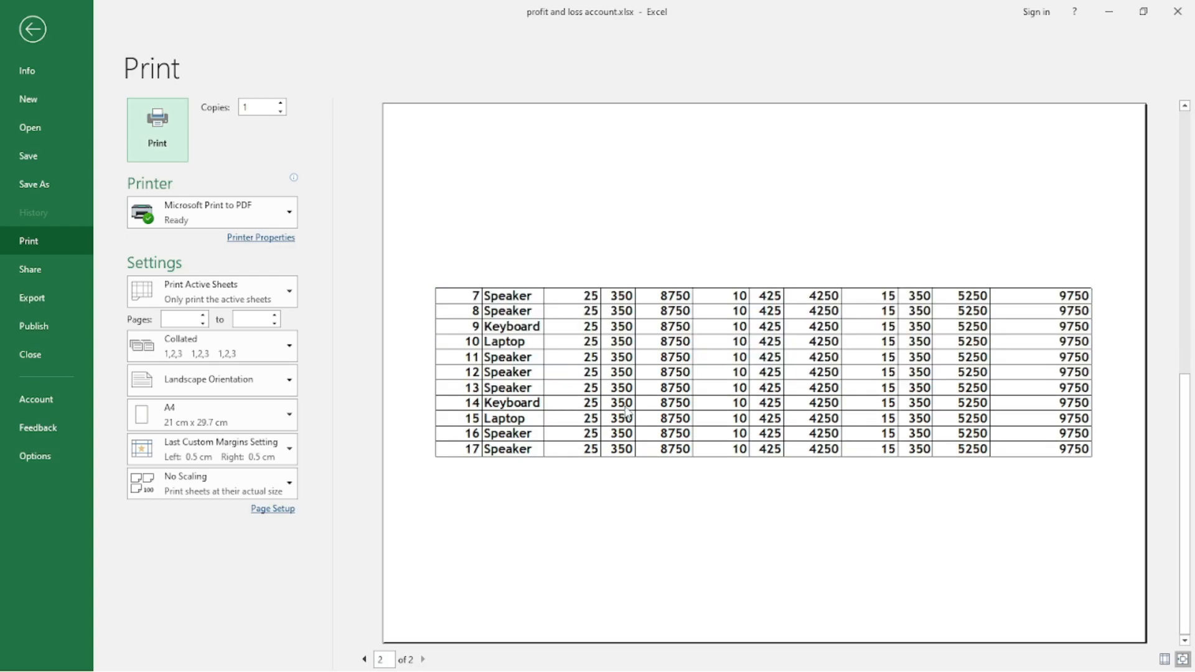
key(Escape)
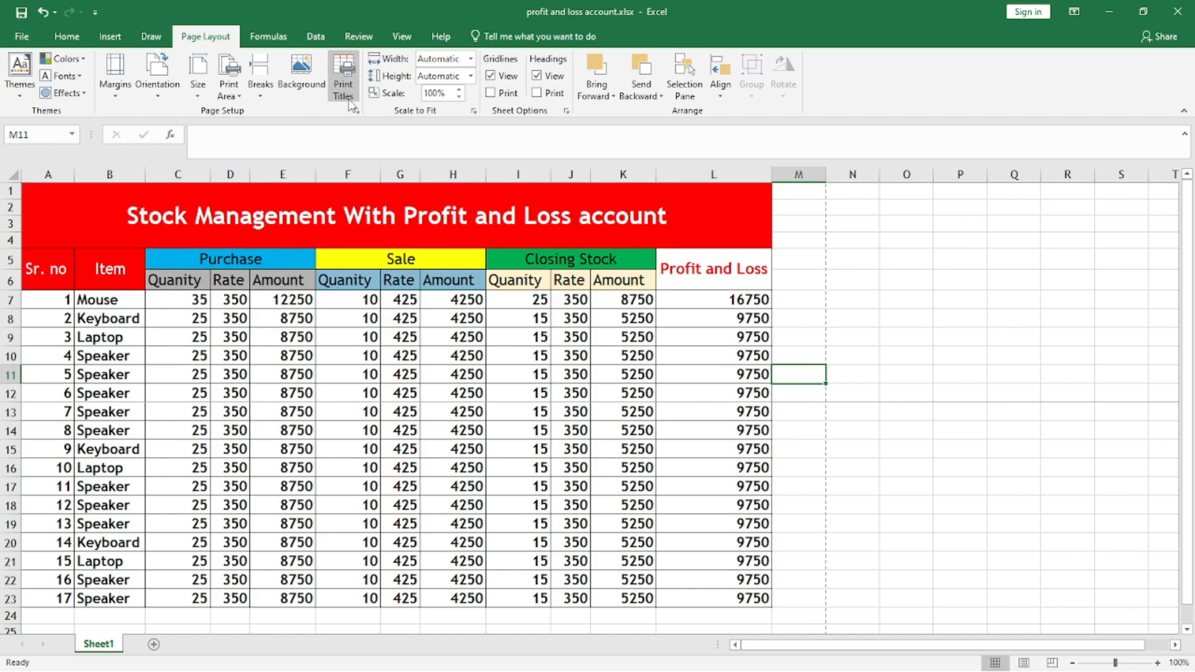
- Reset all page breaks on the sheet
click(259, 88)
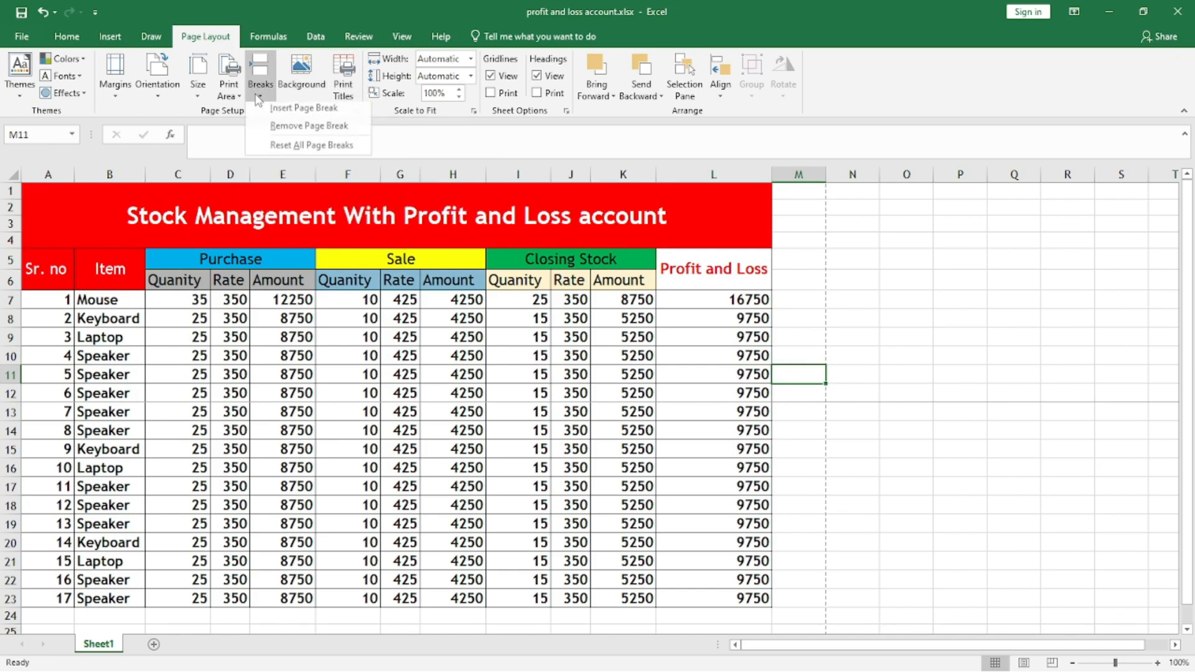
click(291, 132)
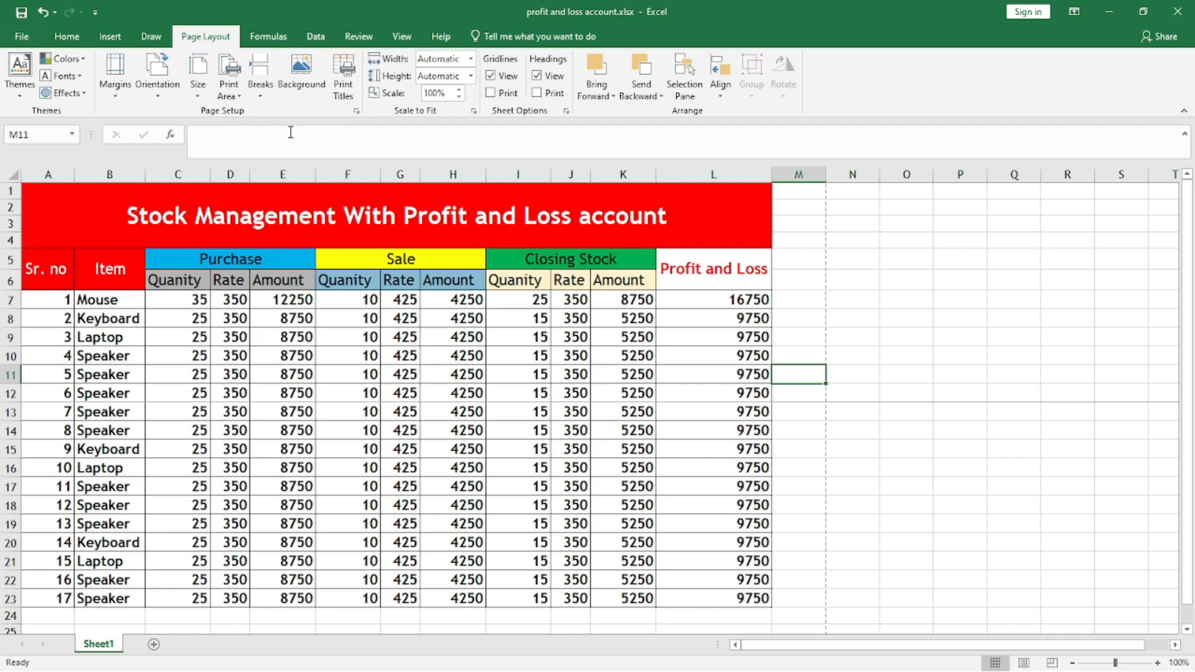
click(852, 411)
click(259, 87)
click(291, 149)
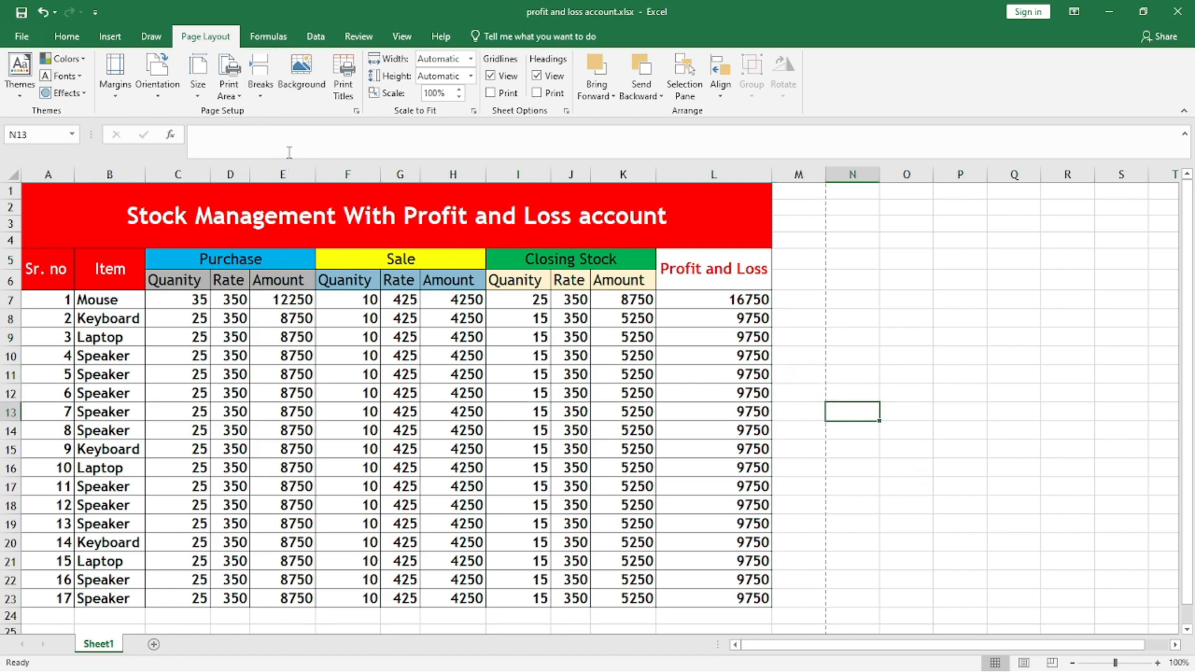
click(816, 369)
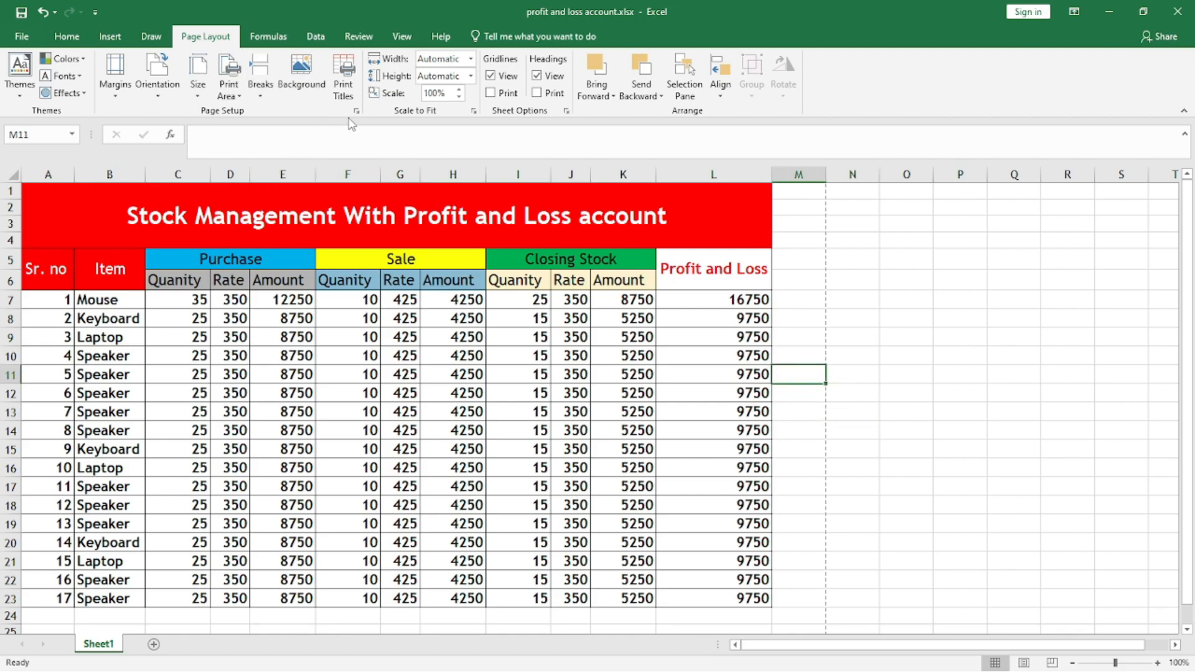
- Reduce the print scale to 85% and check the sheet in the print preview
click(471, 59)
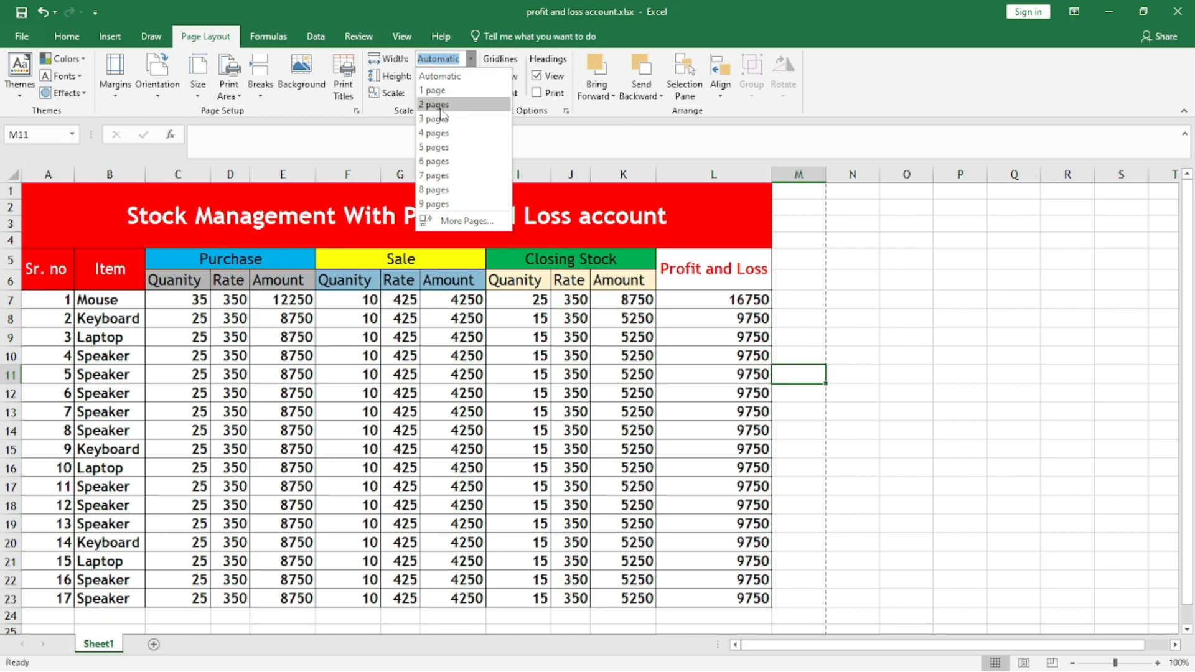
click(862, 253)
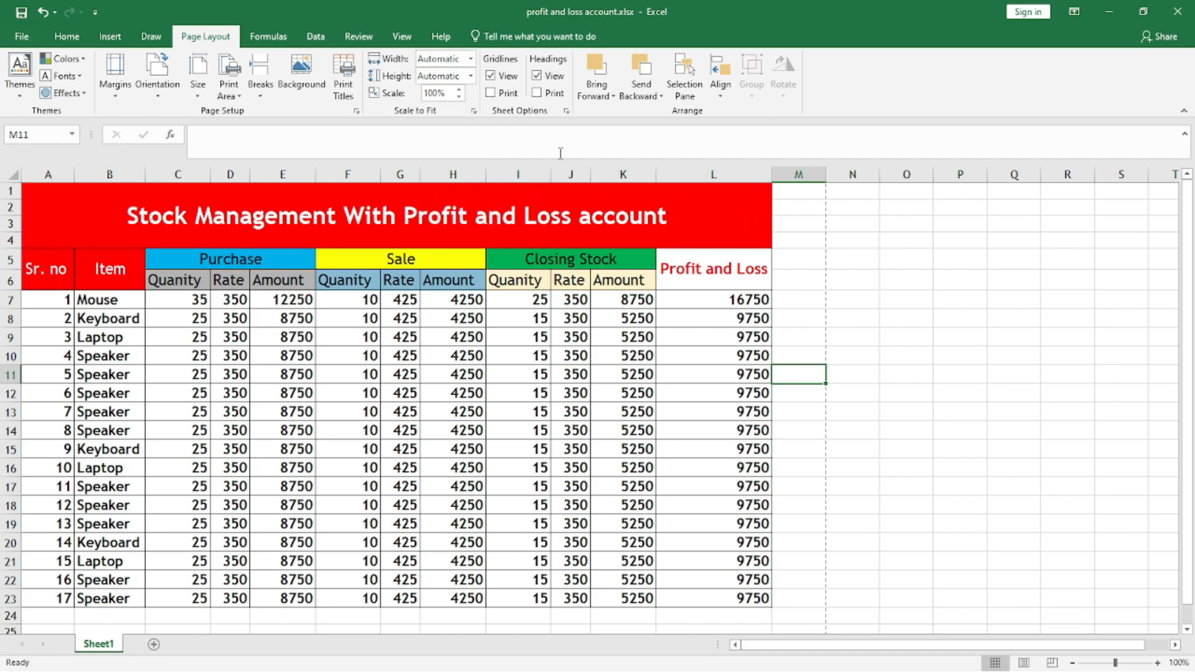
click(459, 97)
click(459, 98)
click(459, 97)
key(ctrl+p)
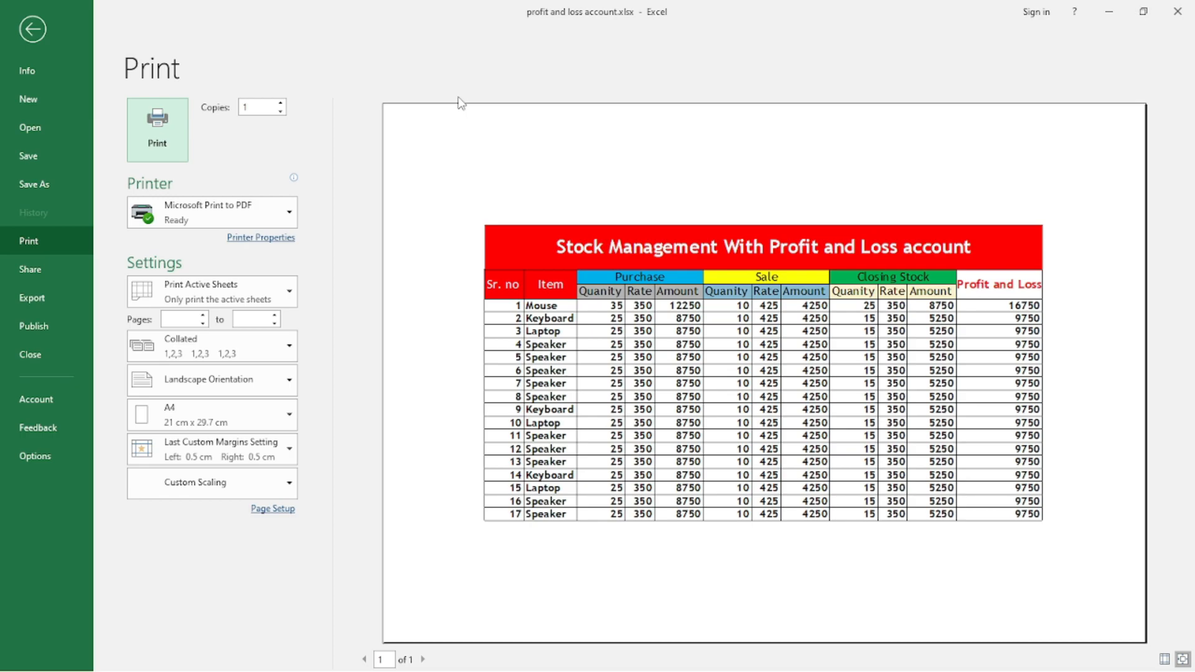
key(Escape)
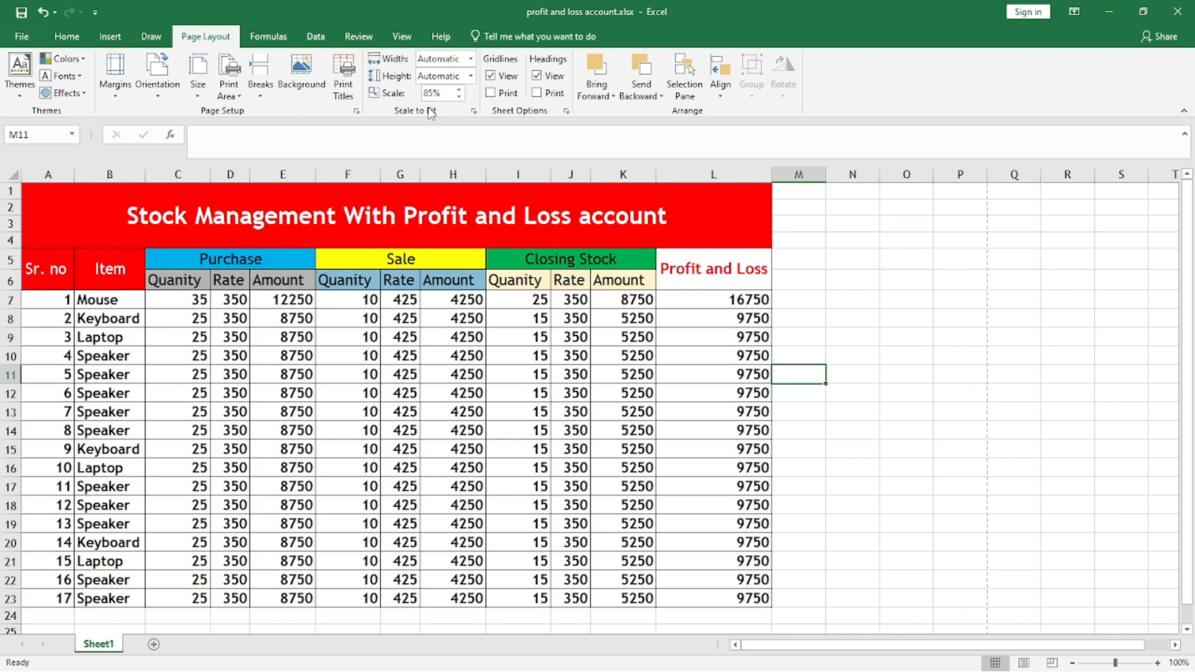
- Increase the print scale to 110% and check the enlarged table in the print preview
click(460, 90)
click(460, 90)
click(460, 90)
click(460, 90)
click(461, 90)
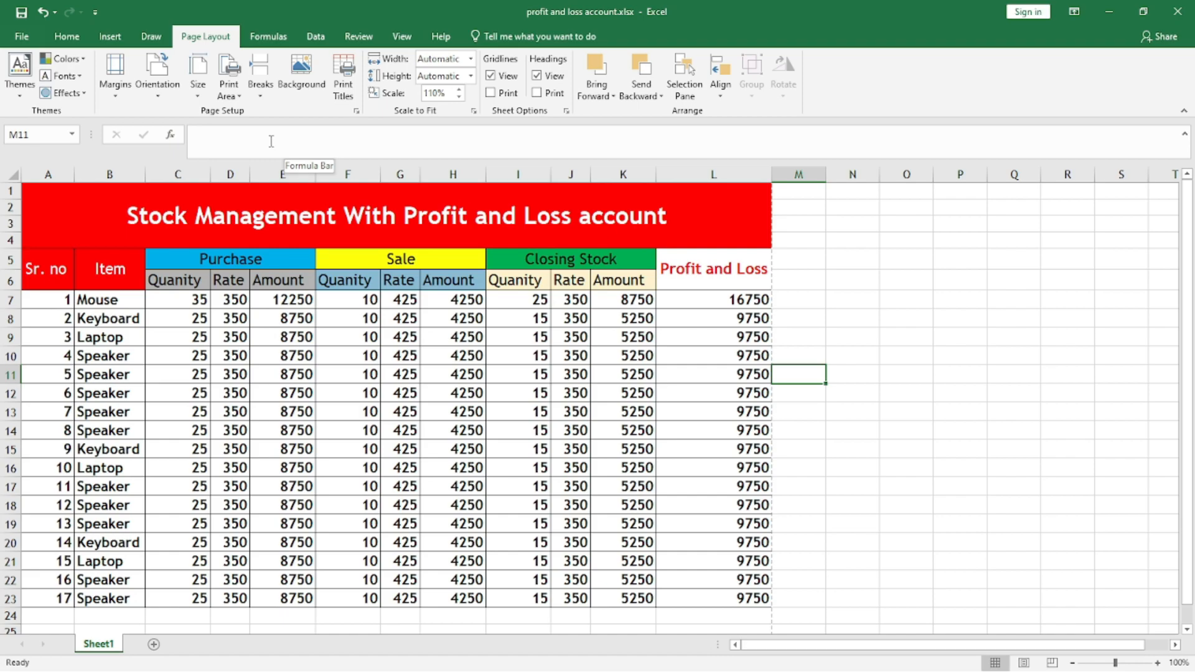
key(ctrl+p)
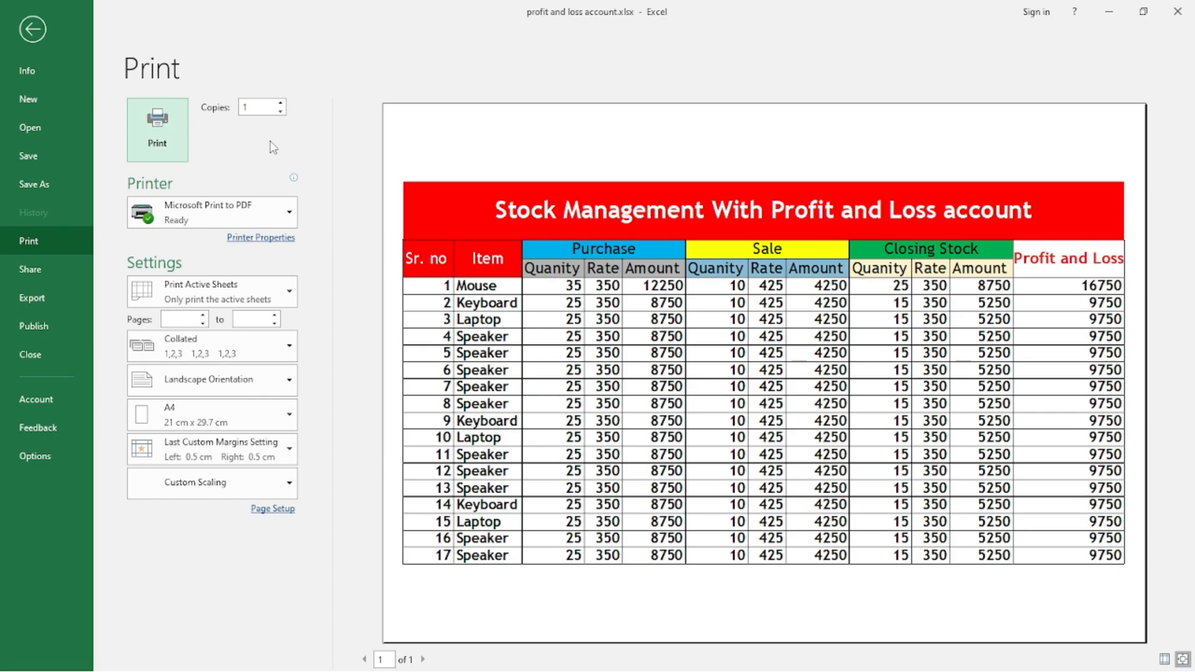
key(Escape)
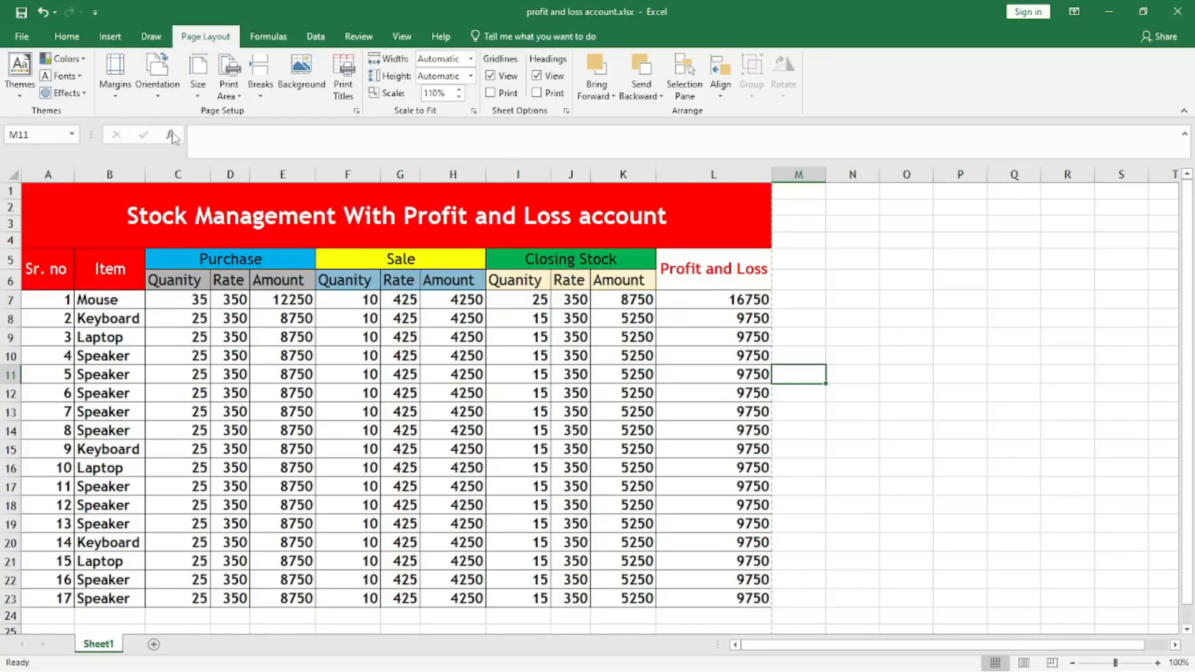
- Hide and show the sheet's gridlines twice, and turn the row and column headings off and on again
click(491, 75)
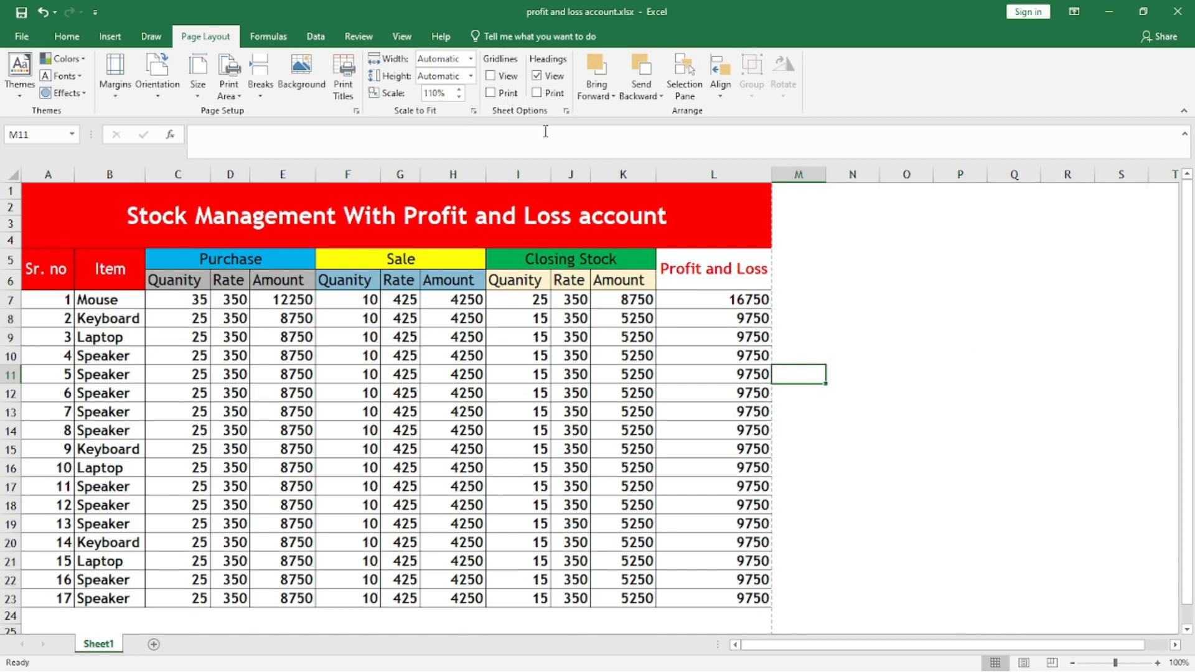
click(491, 76)
click(491, 76)
click(491, 76)
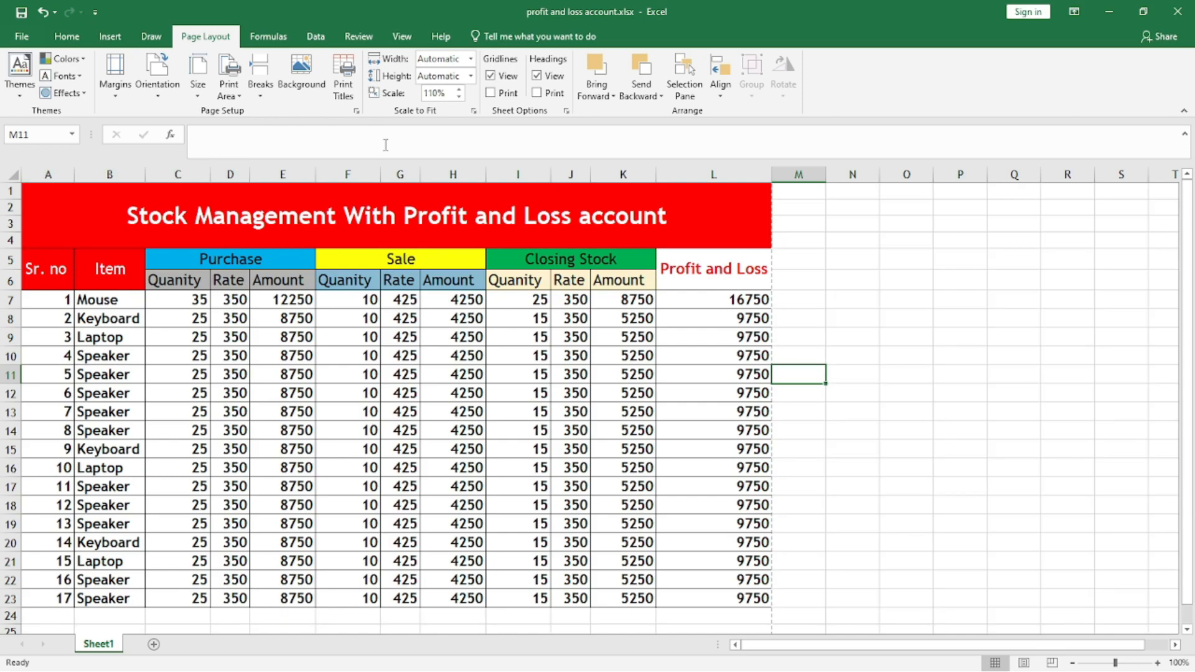
click(549, 77)
click(548, 81)
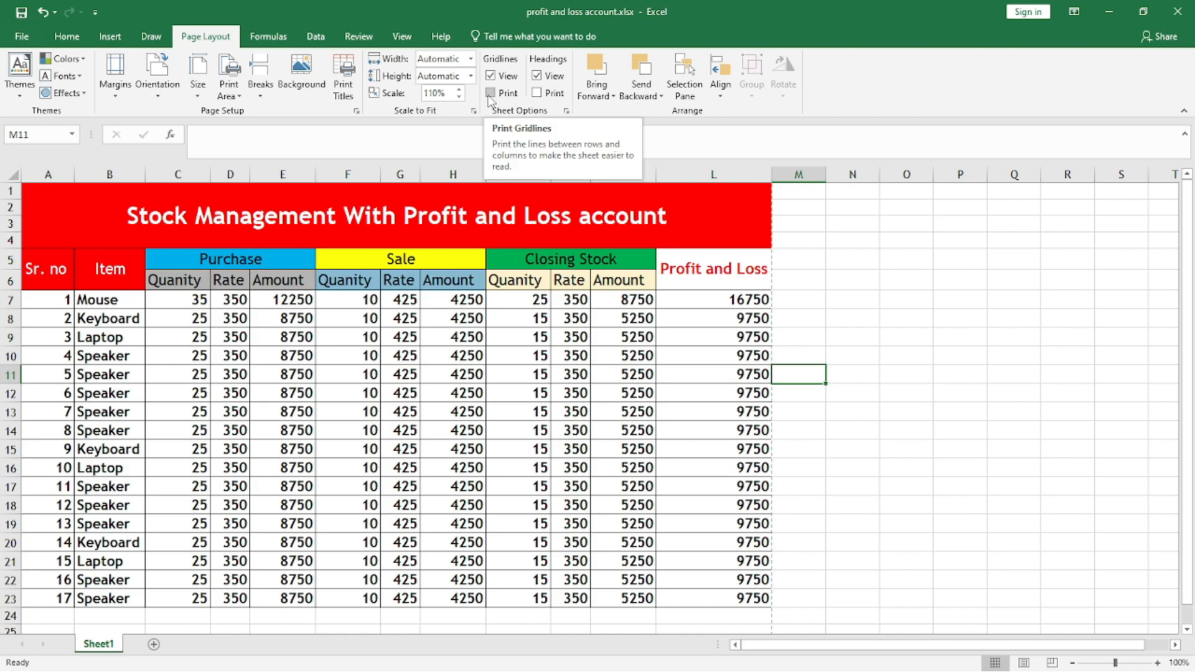
click(595, 95)
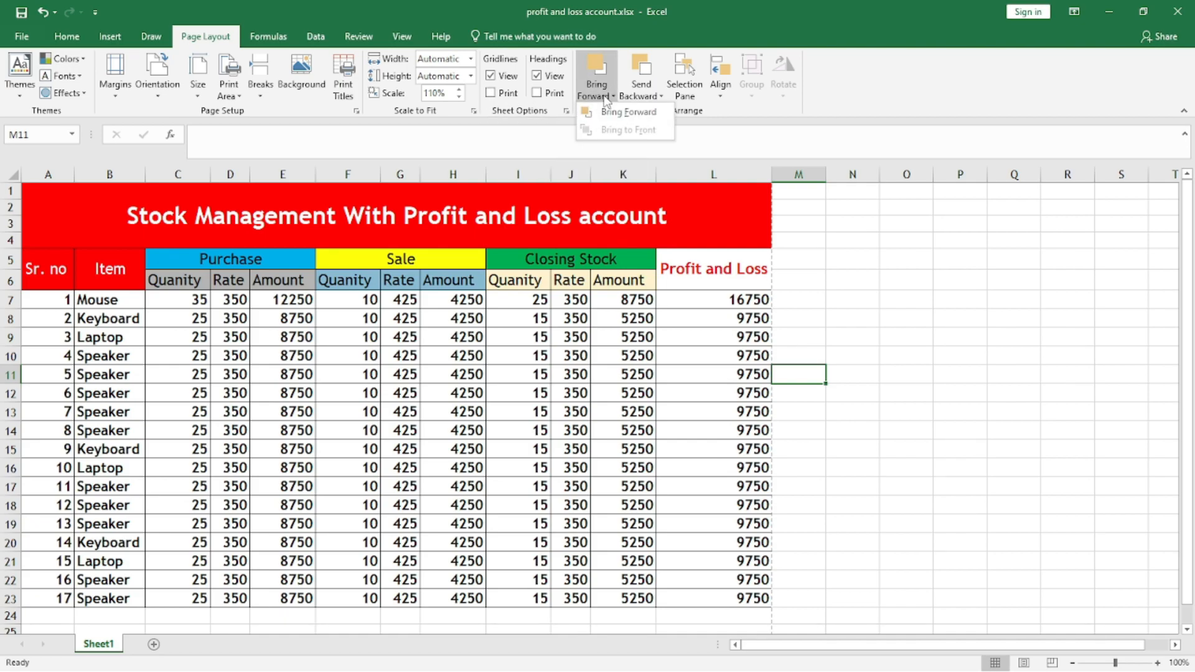
click(648, 95)
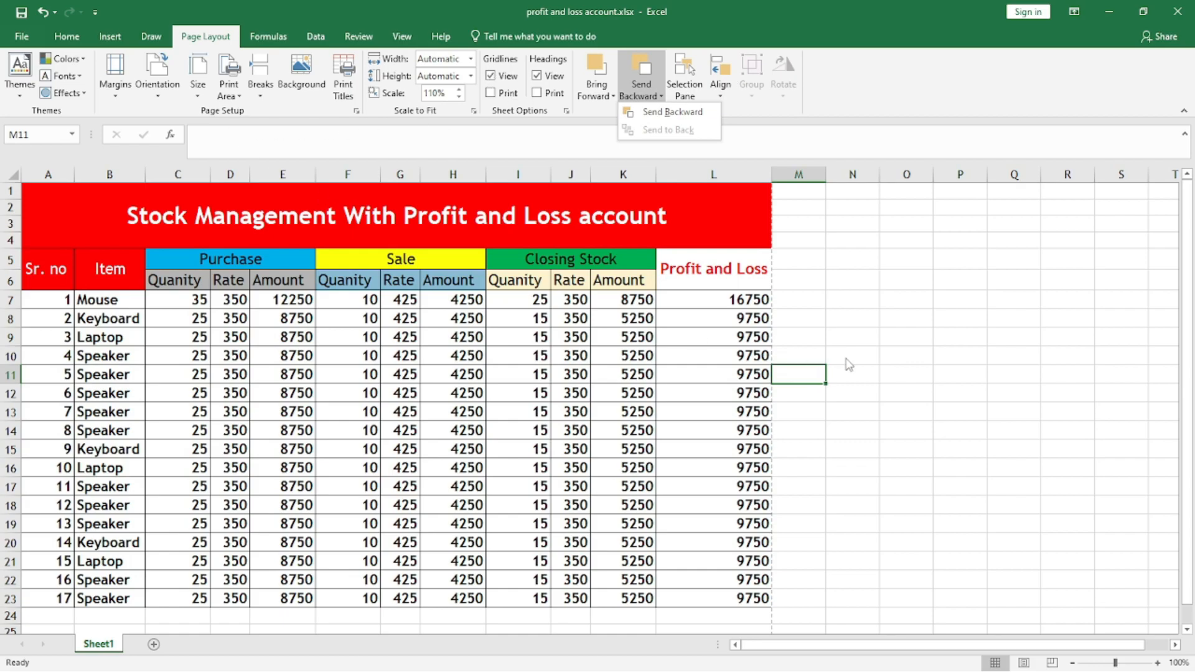
click(875, 356)
- On a new sheet, draw an isosceles triangle about 9.4 cm high and 12.4 cm wide, overlapped by an oval about 6.4 by 8.8 cm
click(154, 644)
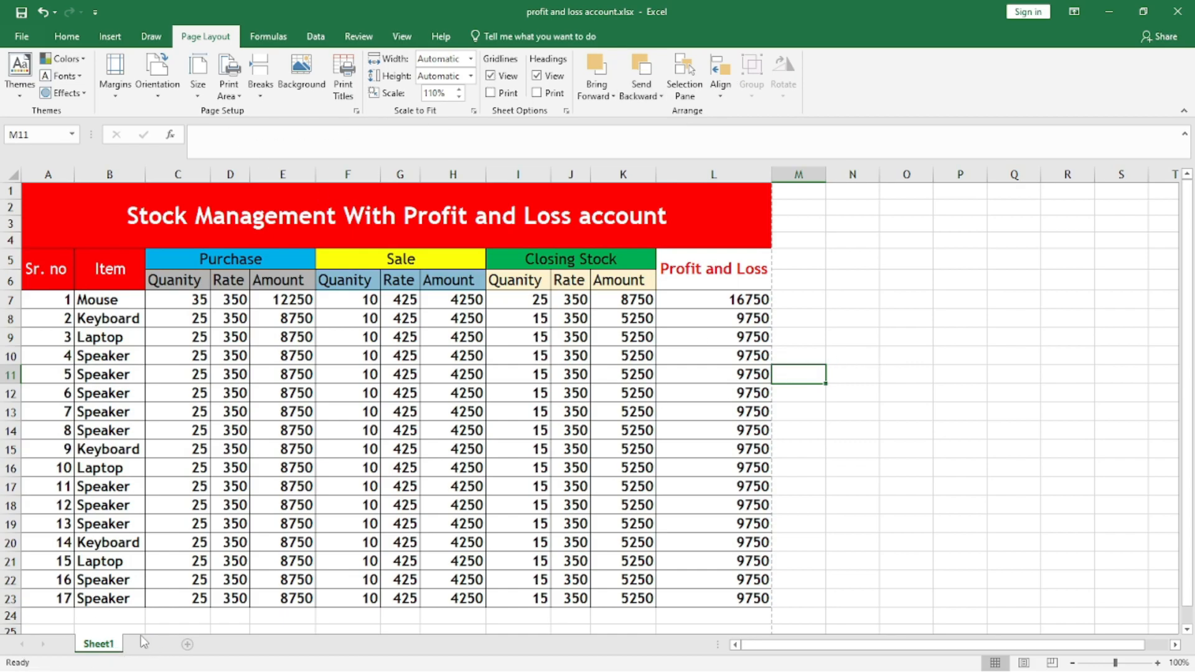
click(110, 37)
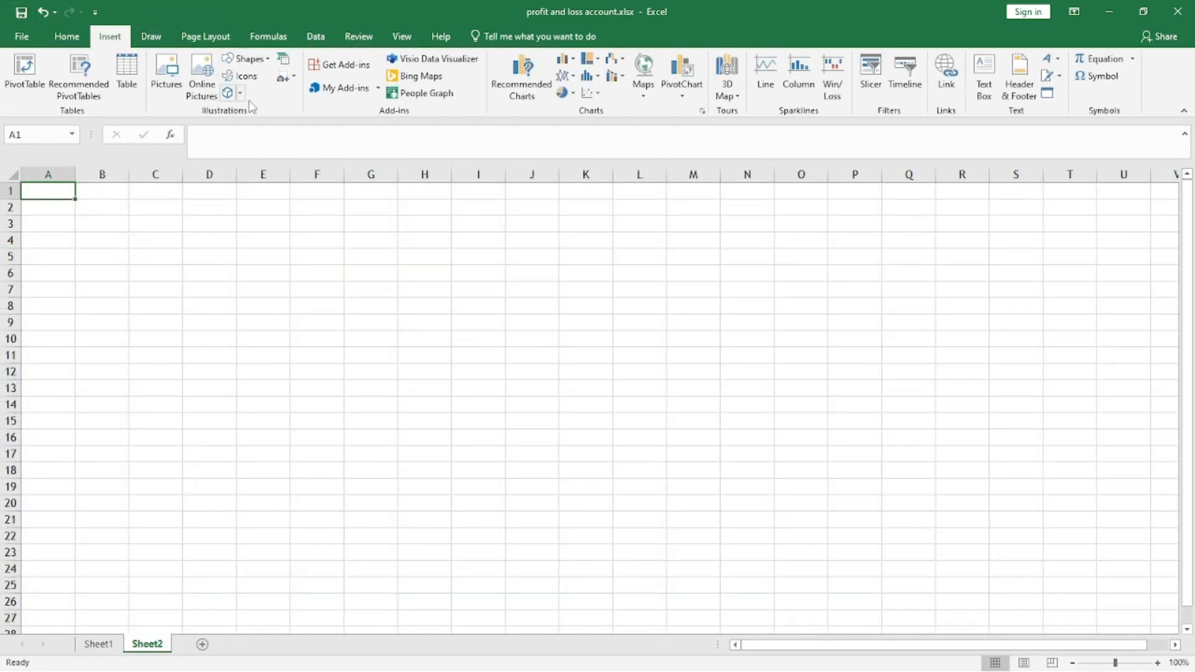
click(264, 60)
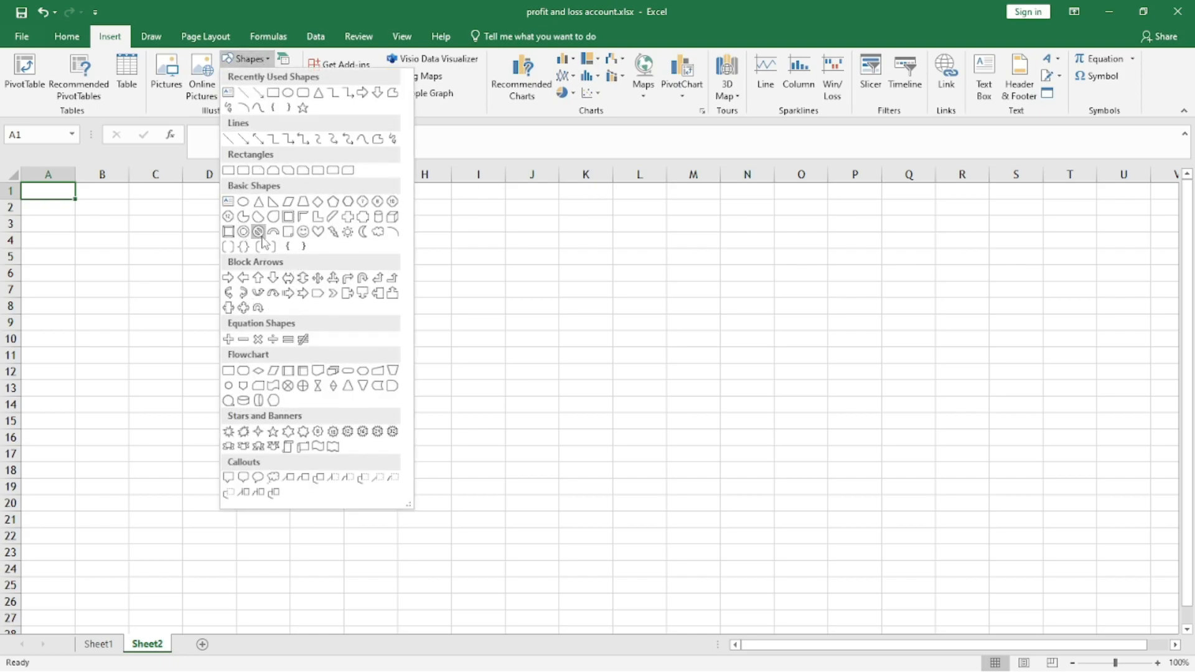
click(257, 202)
drag(190, 247, 542, 511)
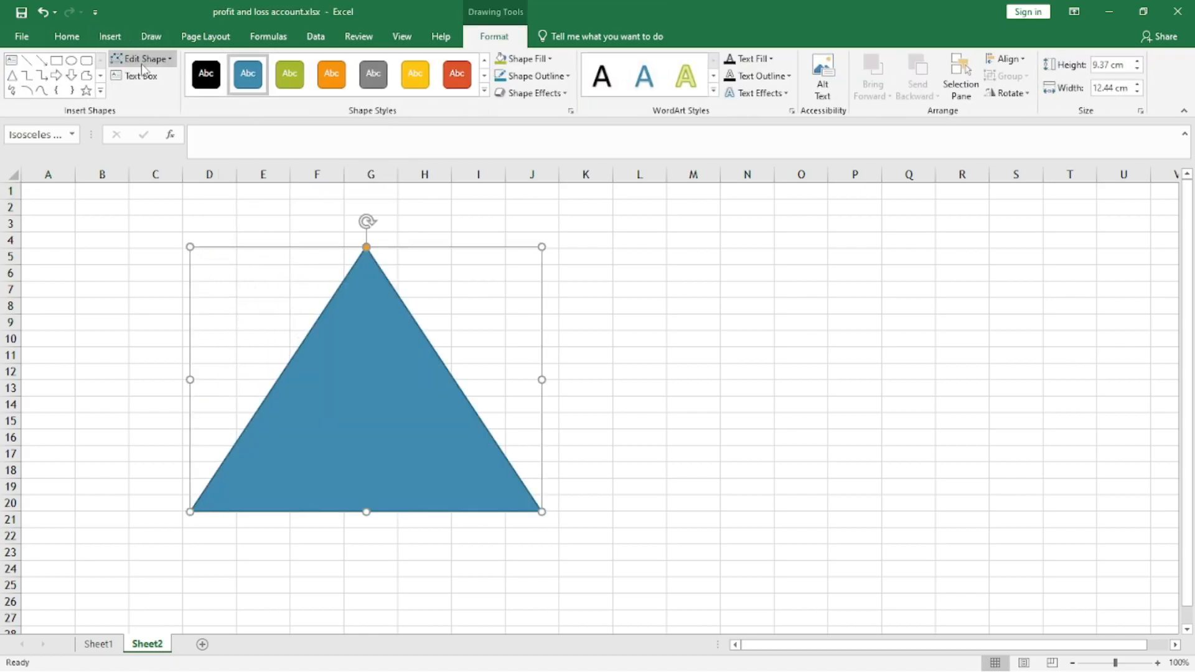
click(72, 64)
drag(109, 273, 358, 454)
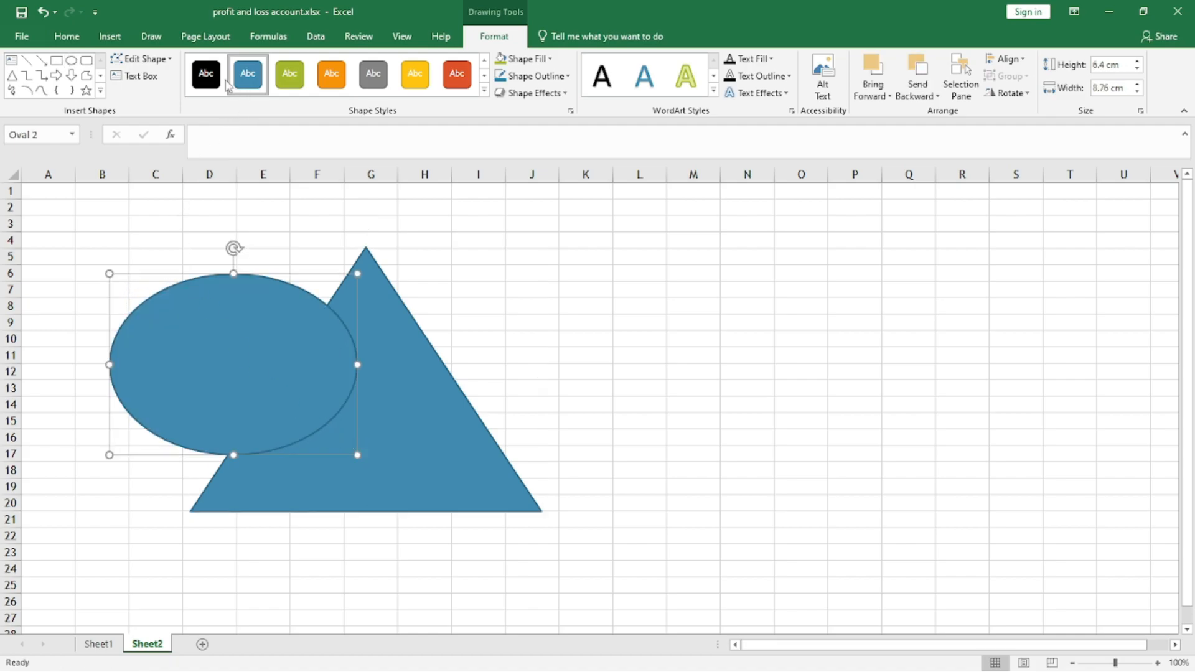
- Give the oval the black shape style and draw an orange-styled rounded rectangle about 3.6 cm high and 6.9 cm wide overlapping the triangle
click(206, 73)
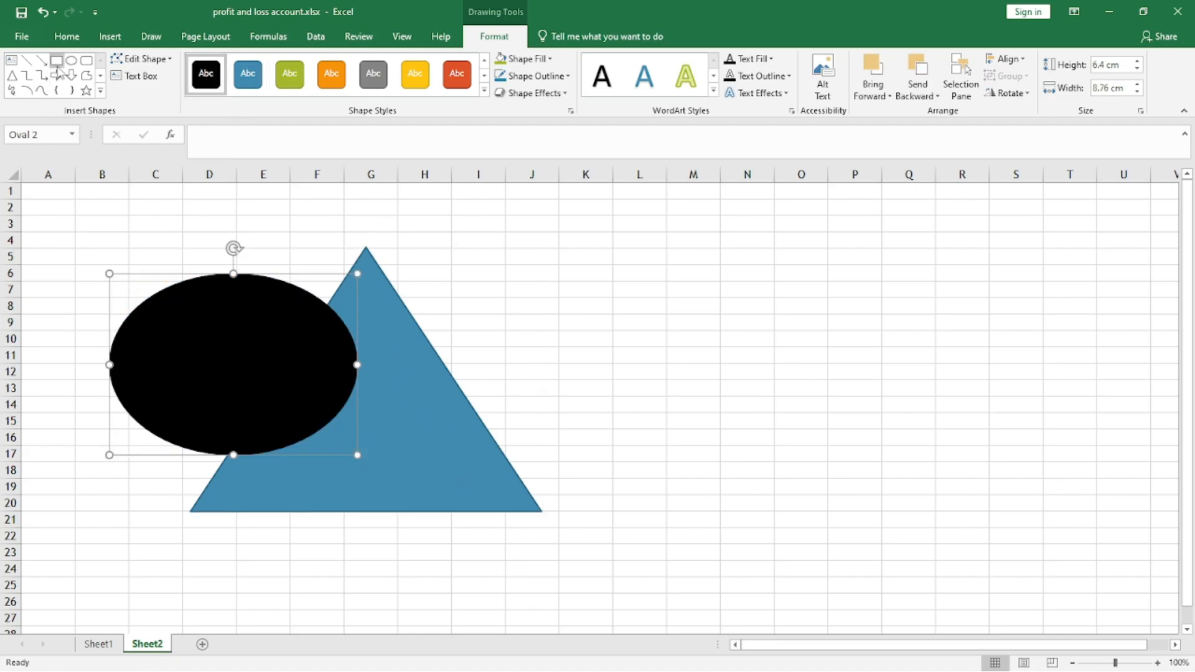
click(87, 61)
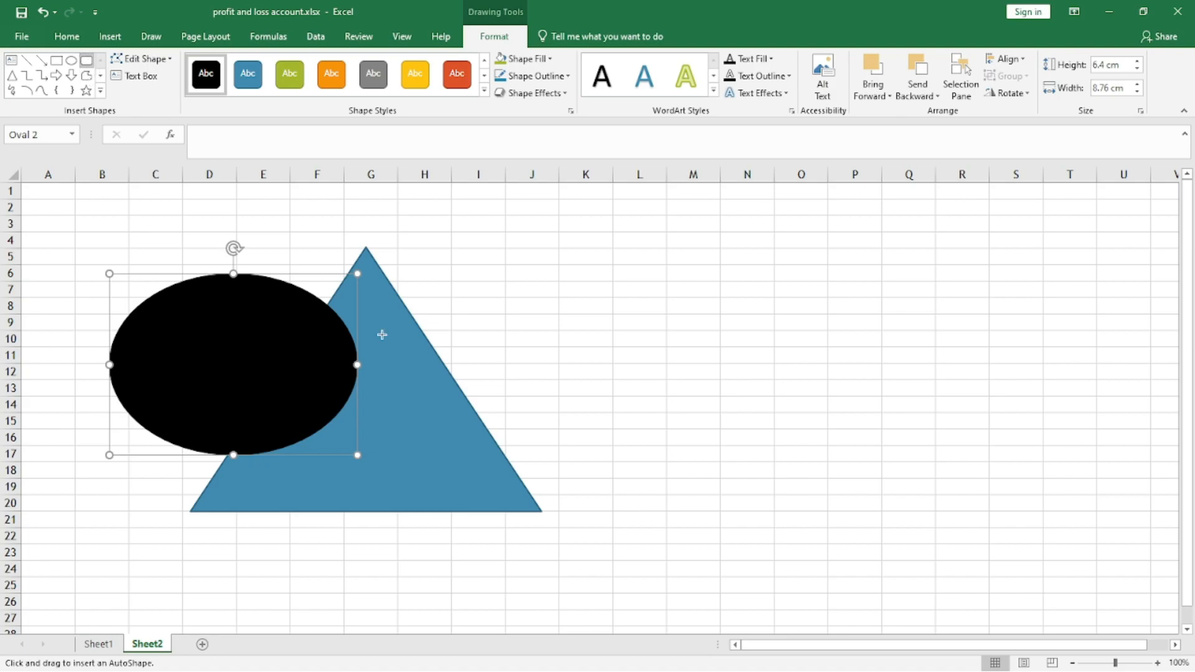
drag(430, 369, 623, 466)
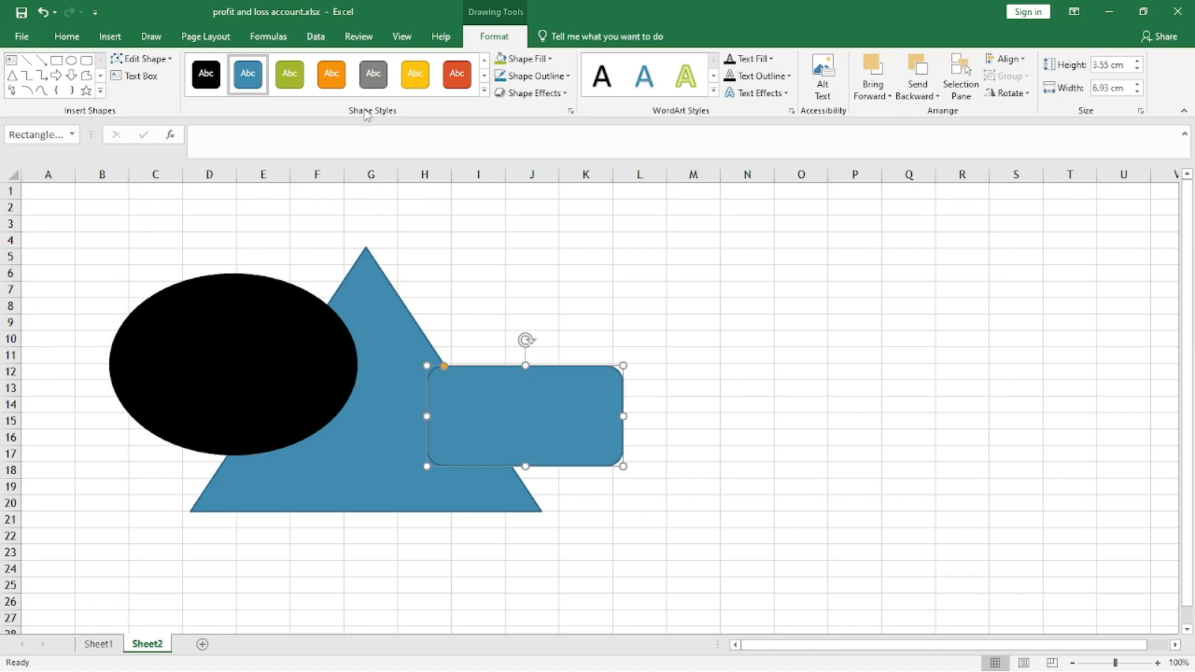
click(330, 73)
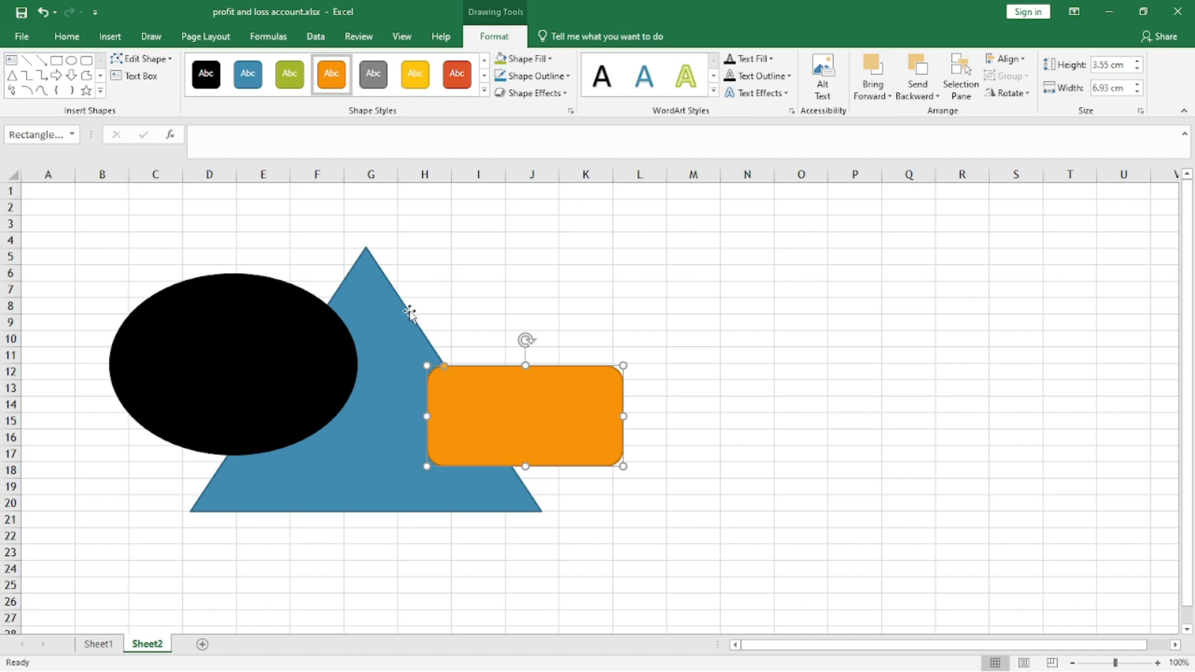
- Bring the triangle forward one level, in front of the oval, and bring it to the front of all shapes
click(381, 310)
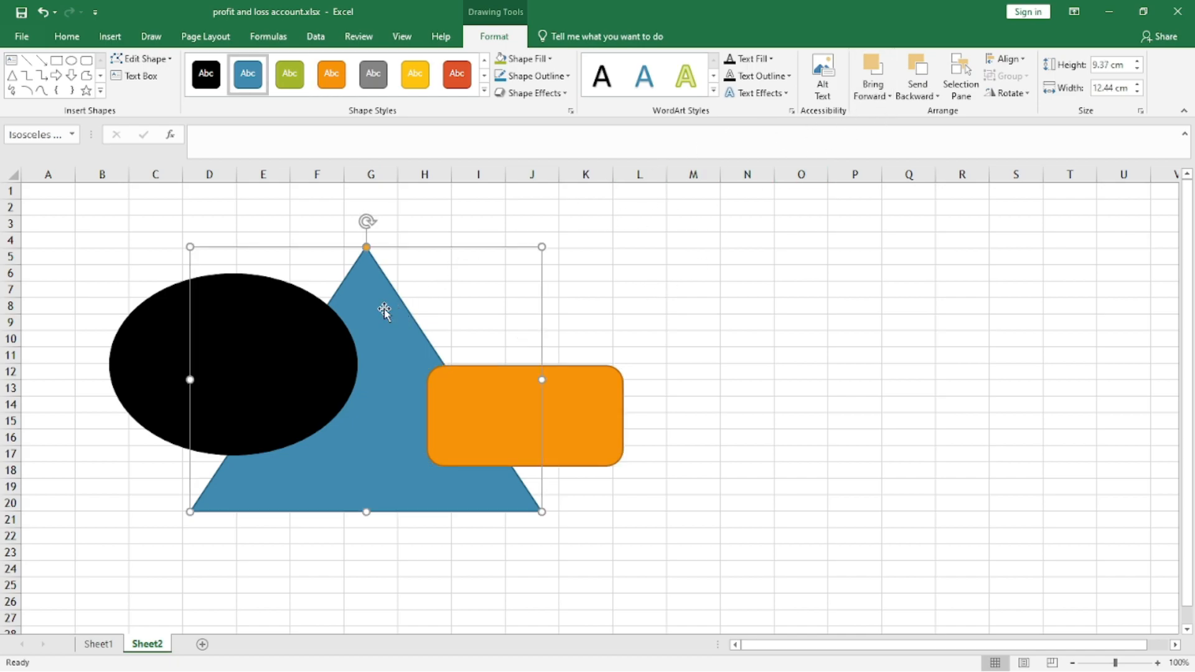
click(882, 94)
click(890, 114)
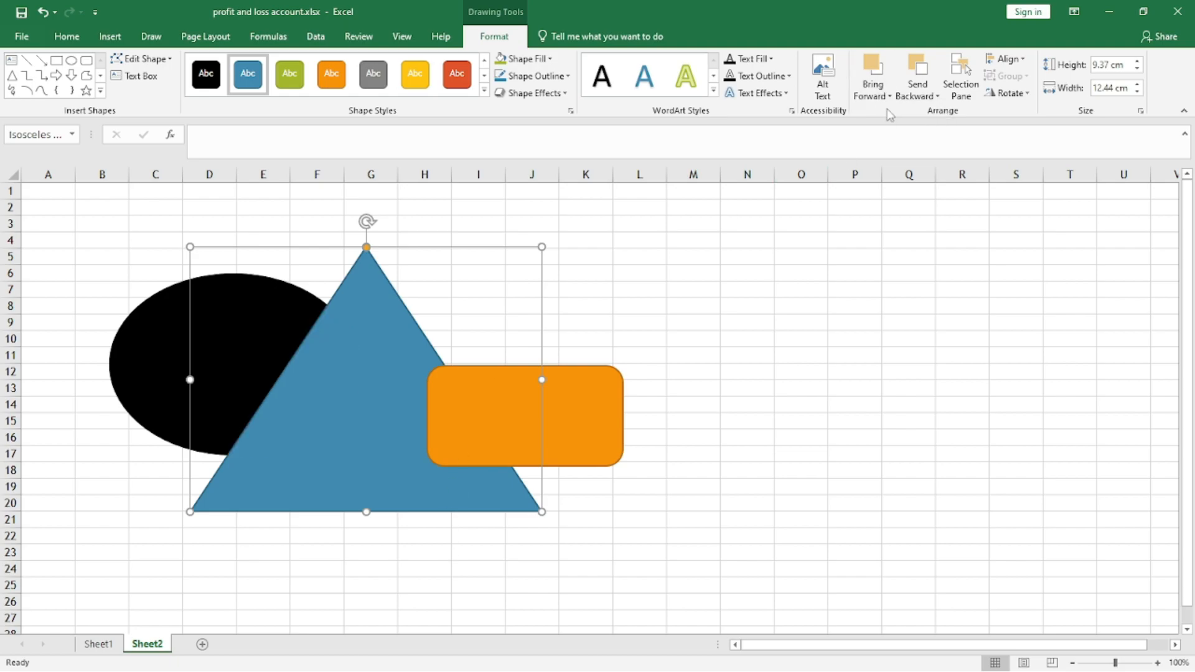
click(884, 95)
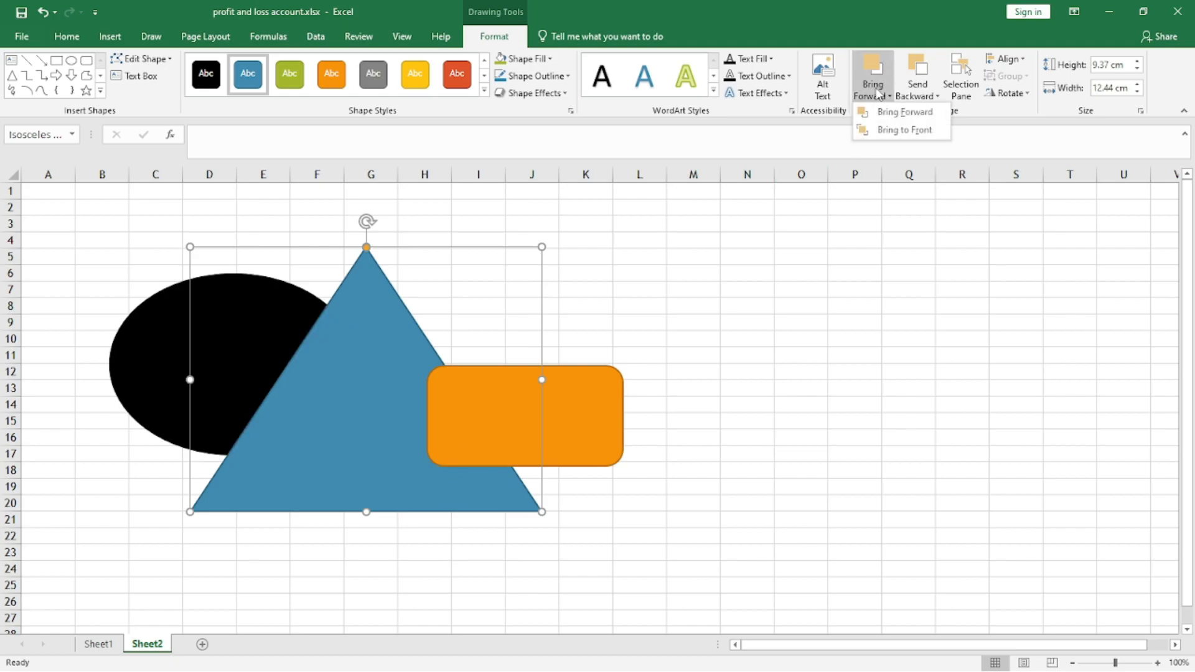
click(890, 130)
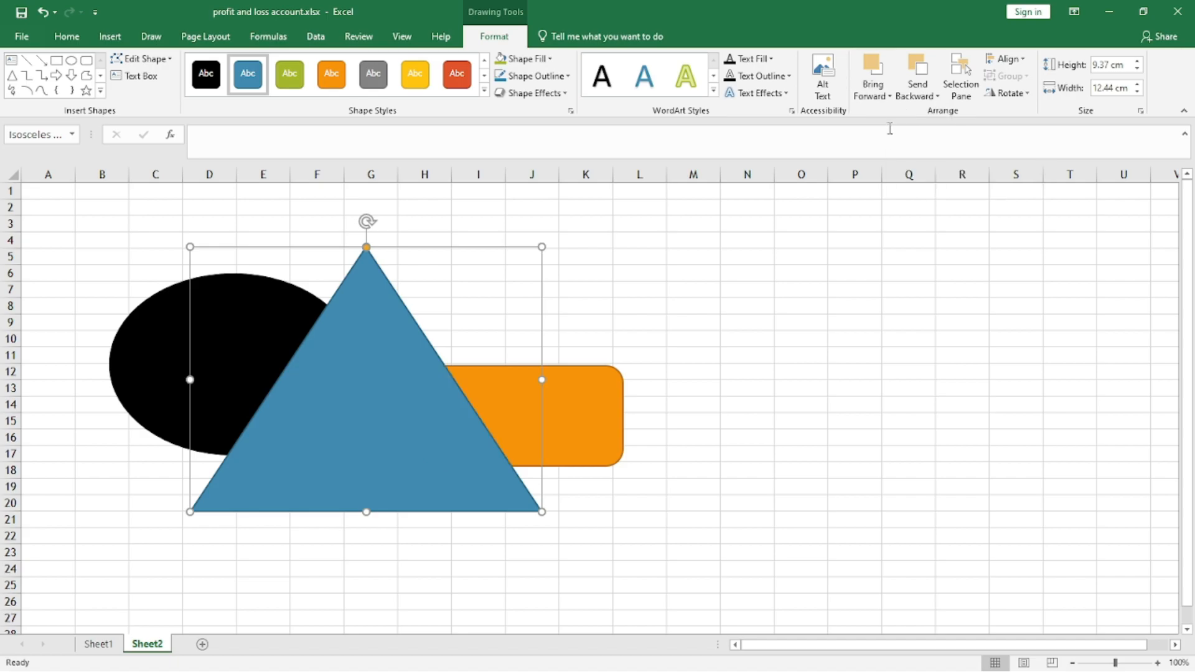
- Send the triangle backward one level, behind the orange rectangle, and send it to the back of all shapes
click(920, 93)
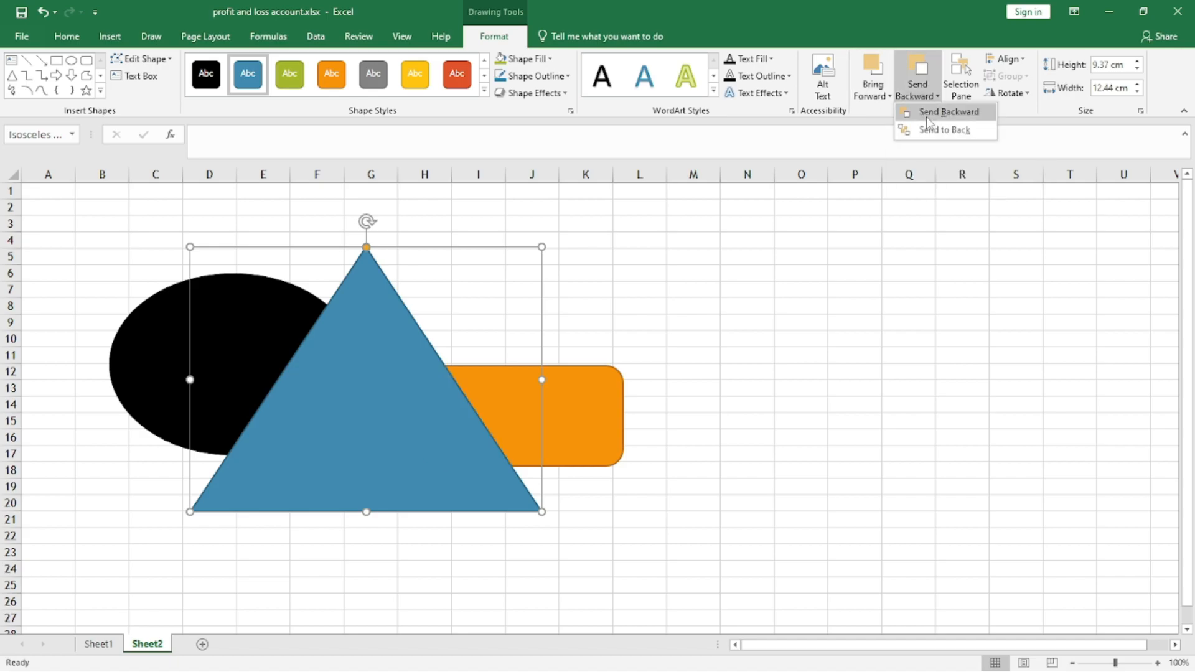
click(932, 113)
click(918, 93)
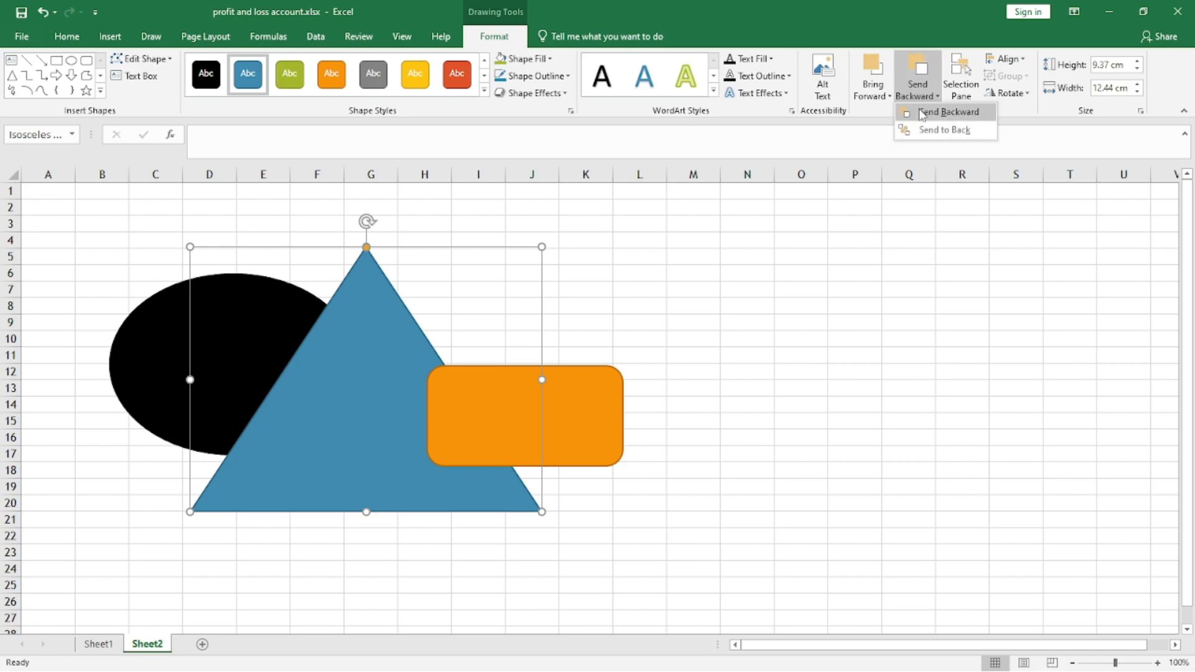
click(923, 132)
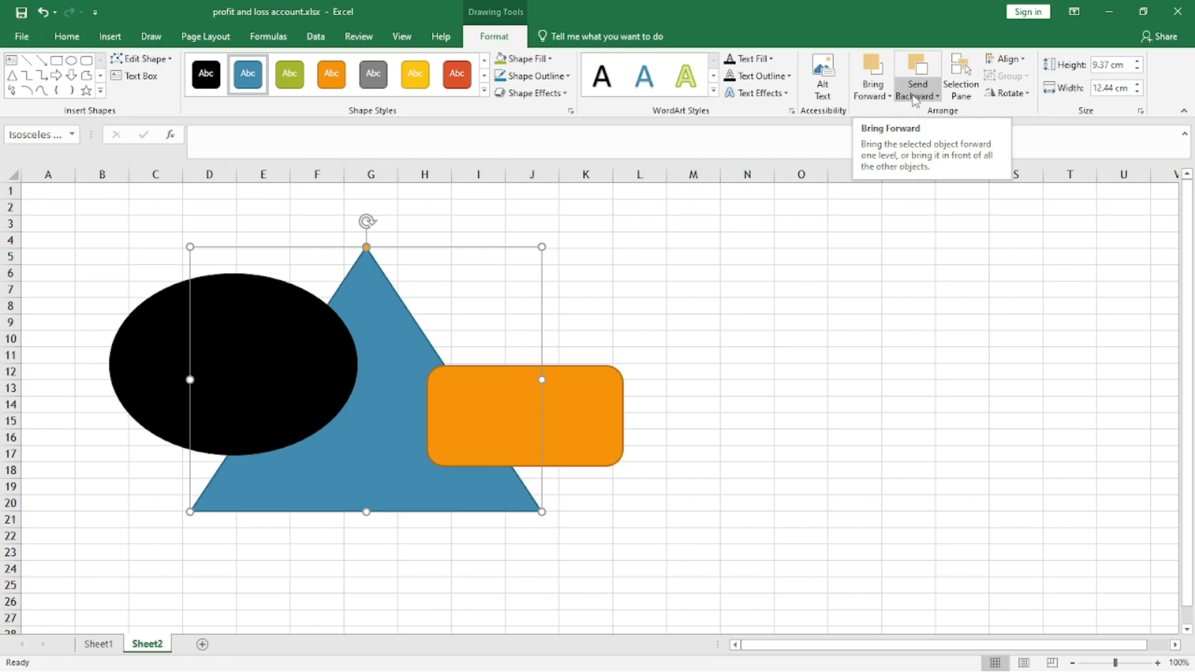
- Display the Selection pane for the sheet's shapes and deselect the triangle
click(891, 98)
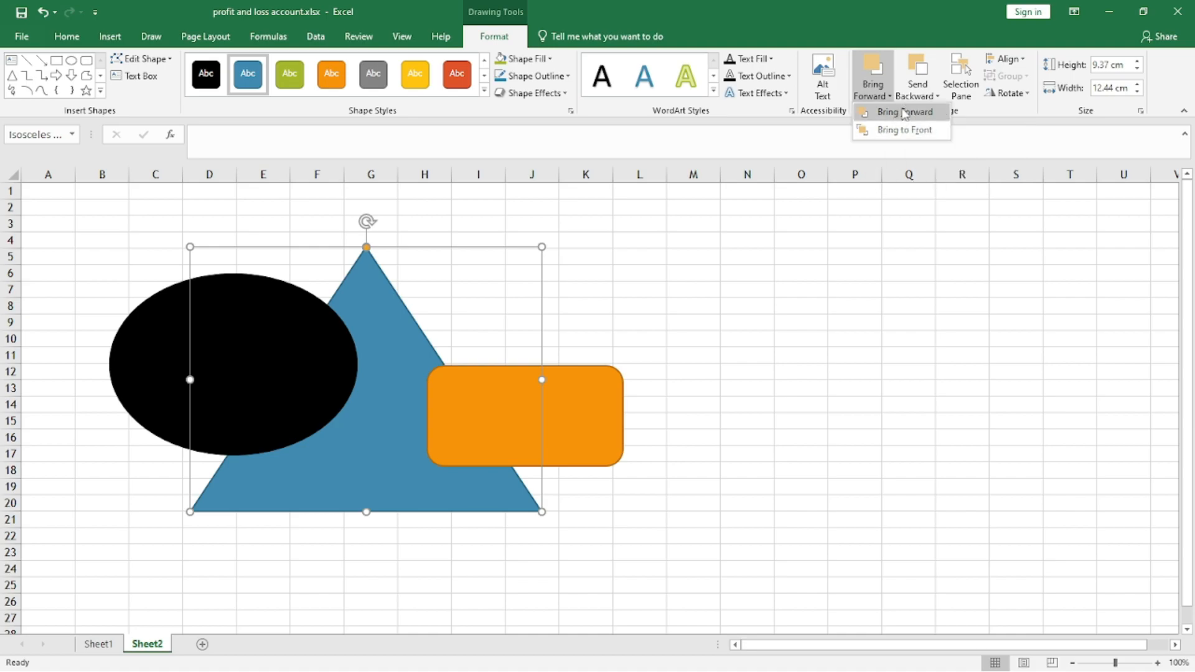
click(961, 90)
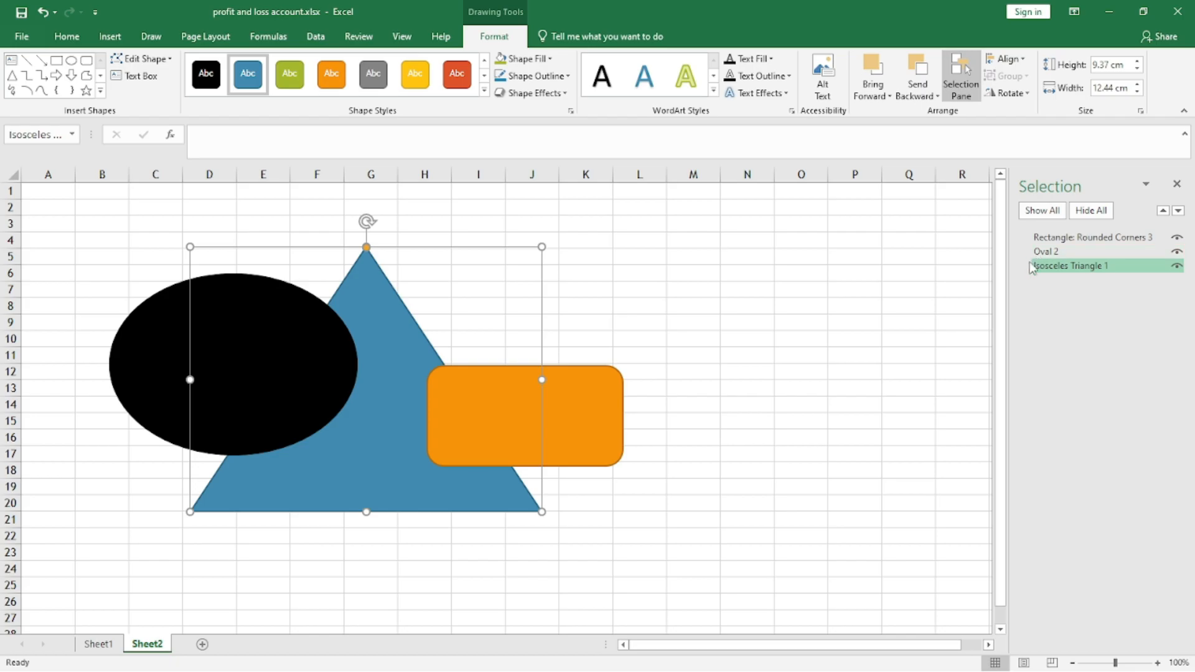
click(694, 279)
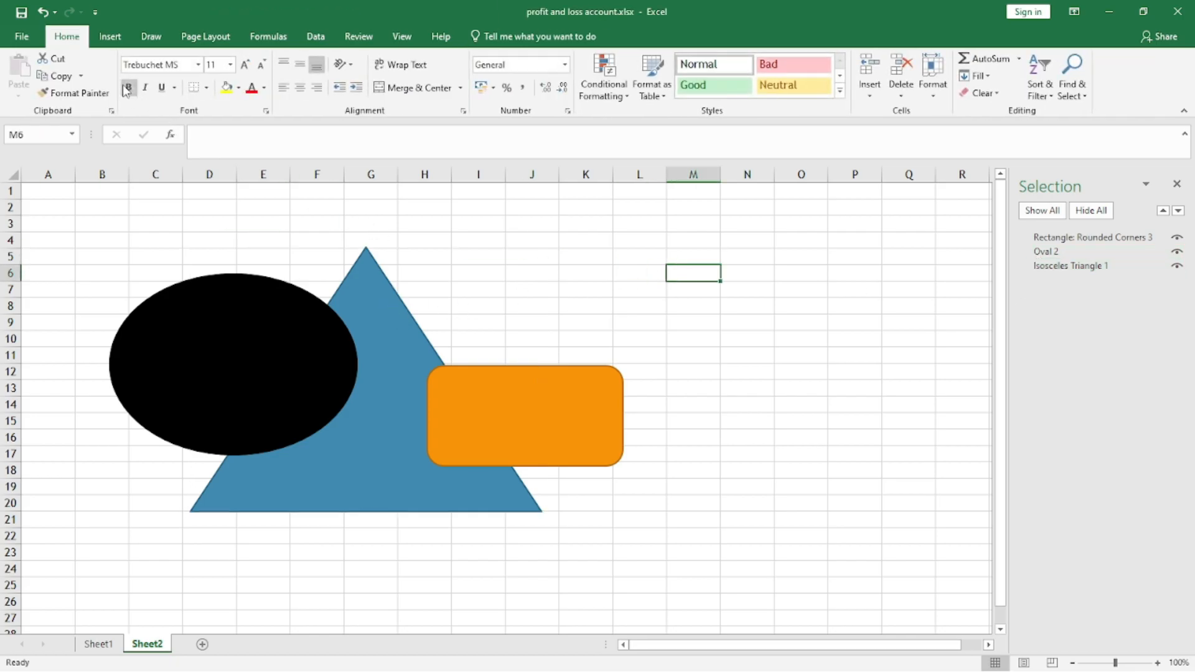
- Draw a smiley face about 6.9 by 7.5 cm around columns L to P, and a right arrow about 3.2 by 6.9 cm above the orange rectangle
click(112, 38)
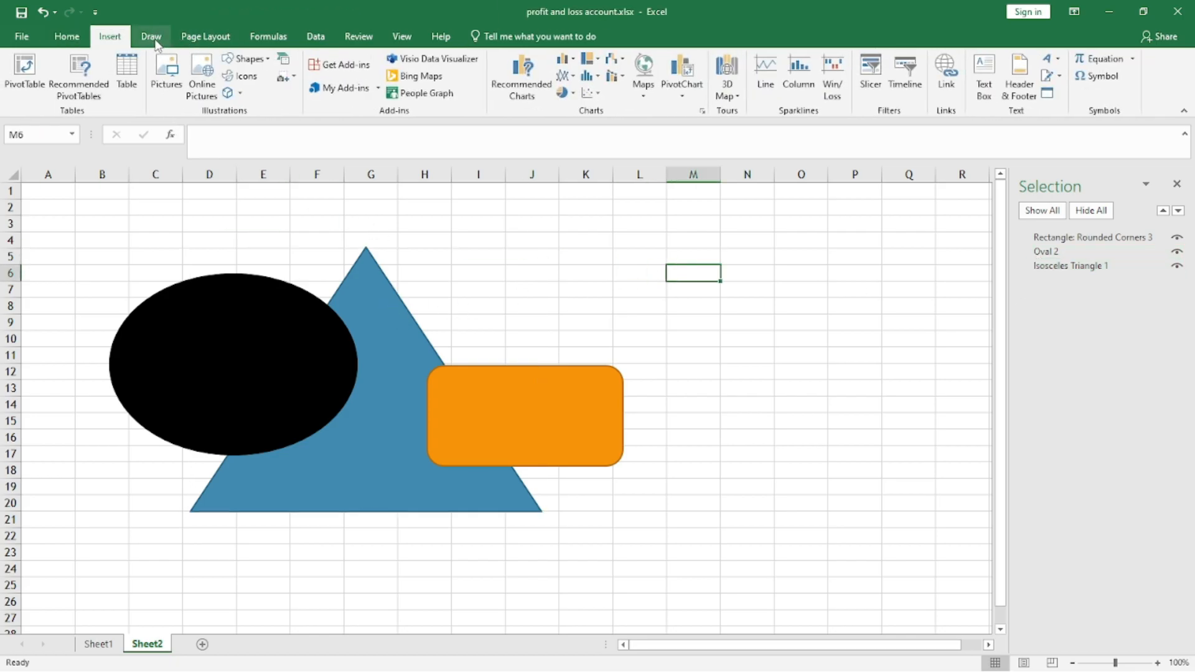
click(245, 59)
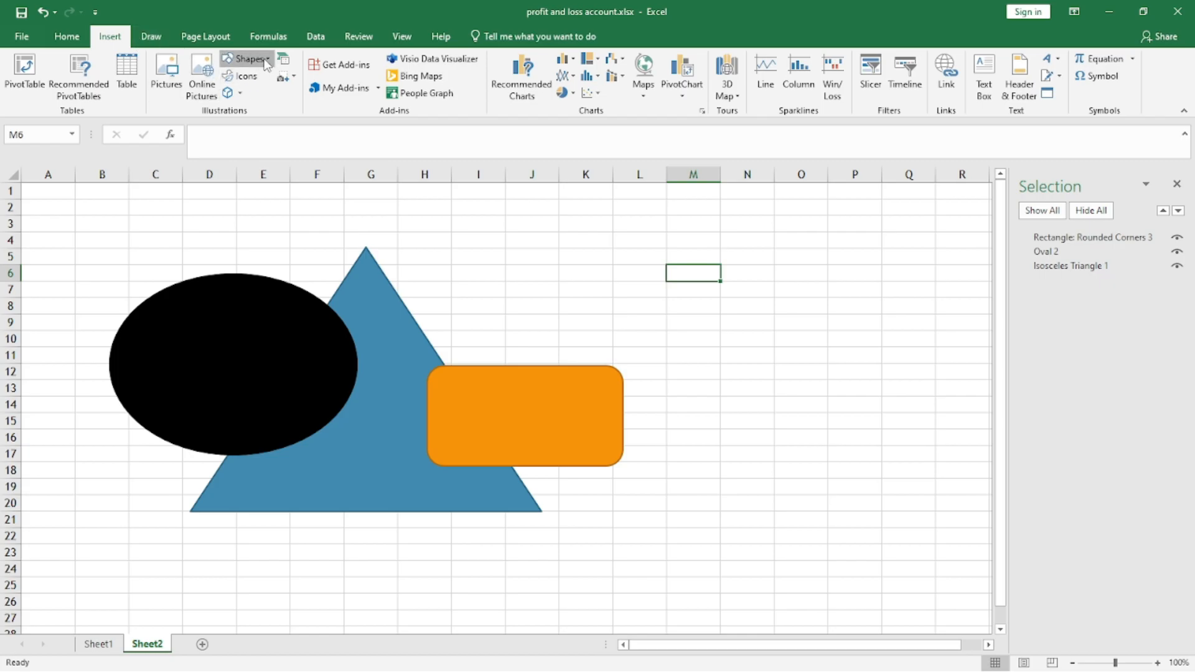
click(303, 231)
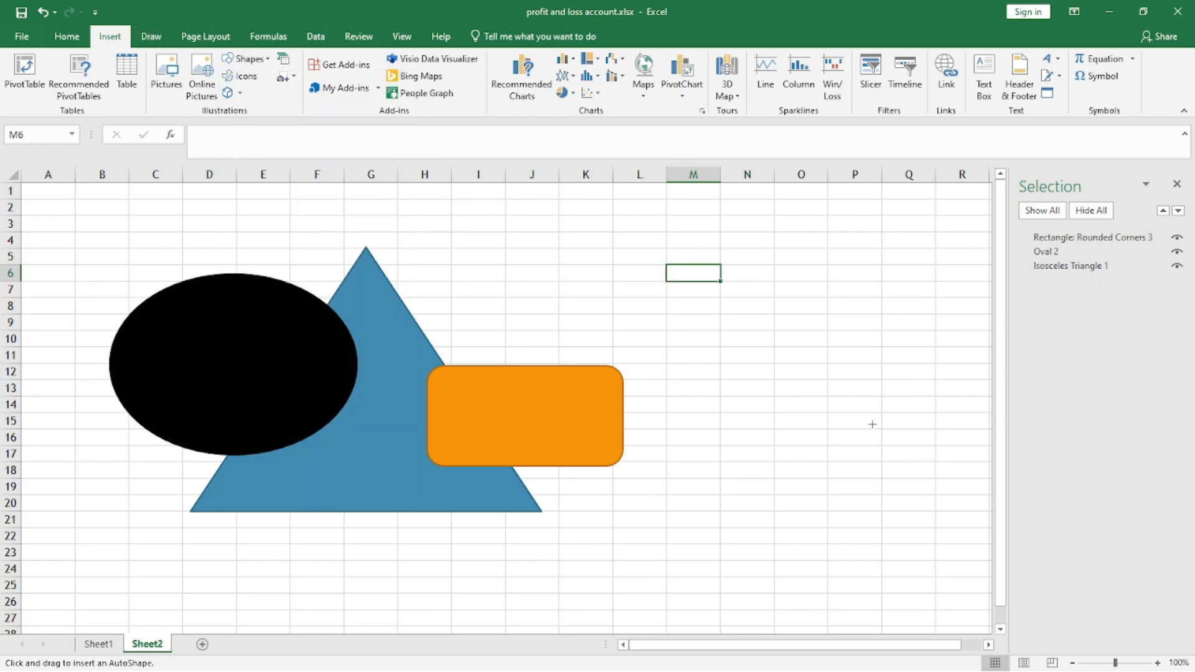
drag(766, 255, 970, 436)
drag(825, 320, 718, 307)
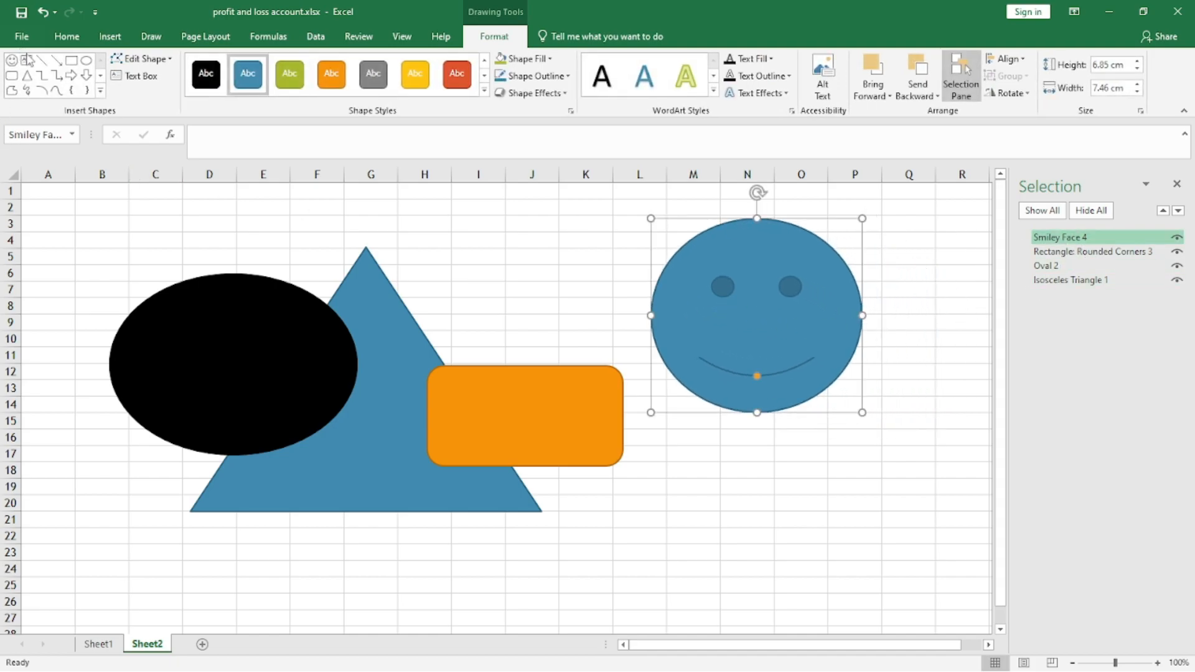
click(72, 76)
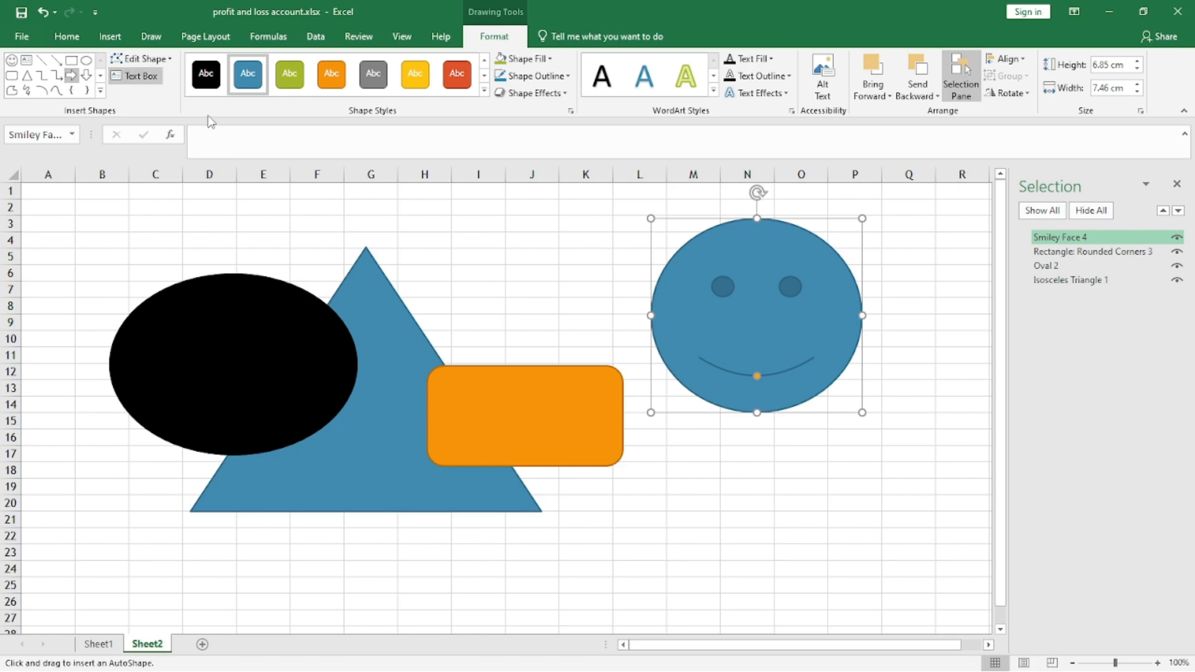
drag(428, 195, 624, 286)
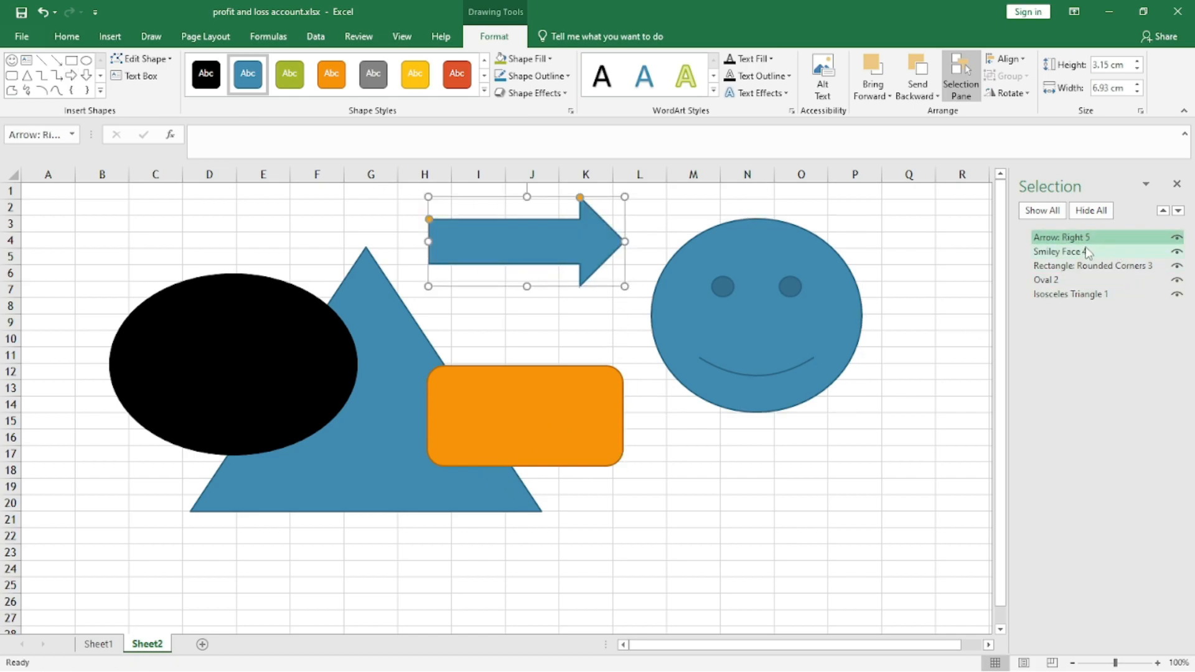
- Hide the triangle, oval, rounded rectangle, smiley face and arrow individually through the Selection pane
click(1176, 294)
click(1176, 294)
click(1176, 280)
click(1176, 266)
click(1176, 252)
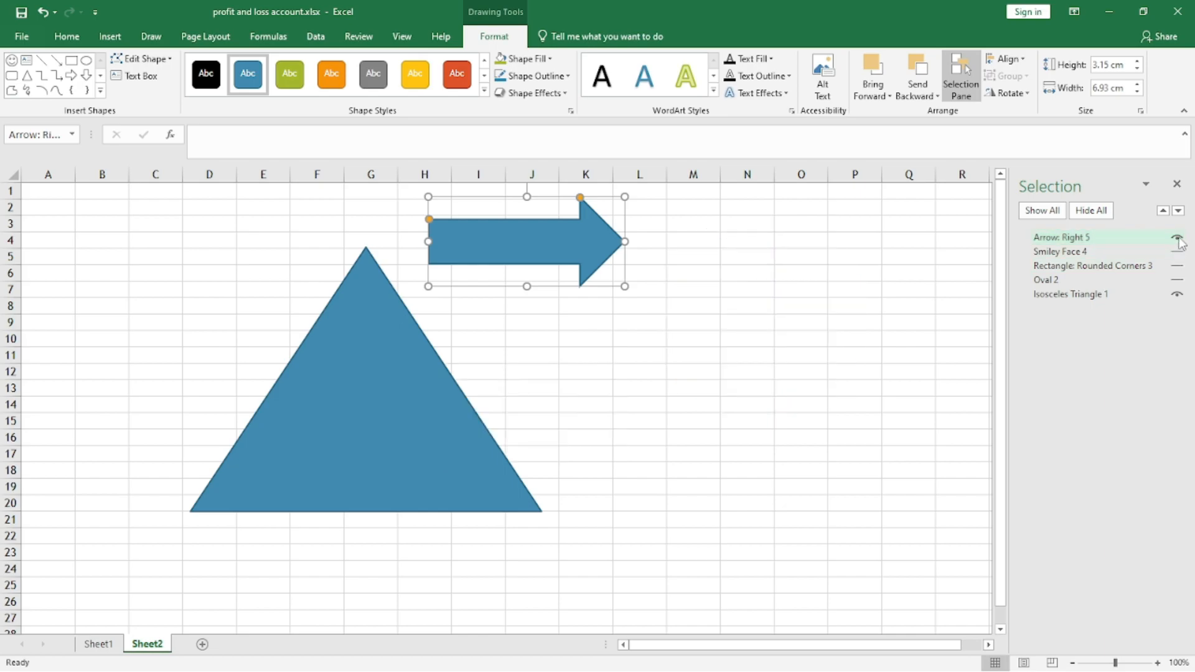
click(1176, 237)
click(1176, 295)
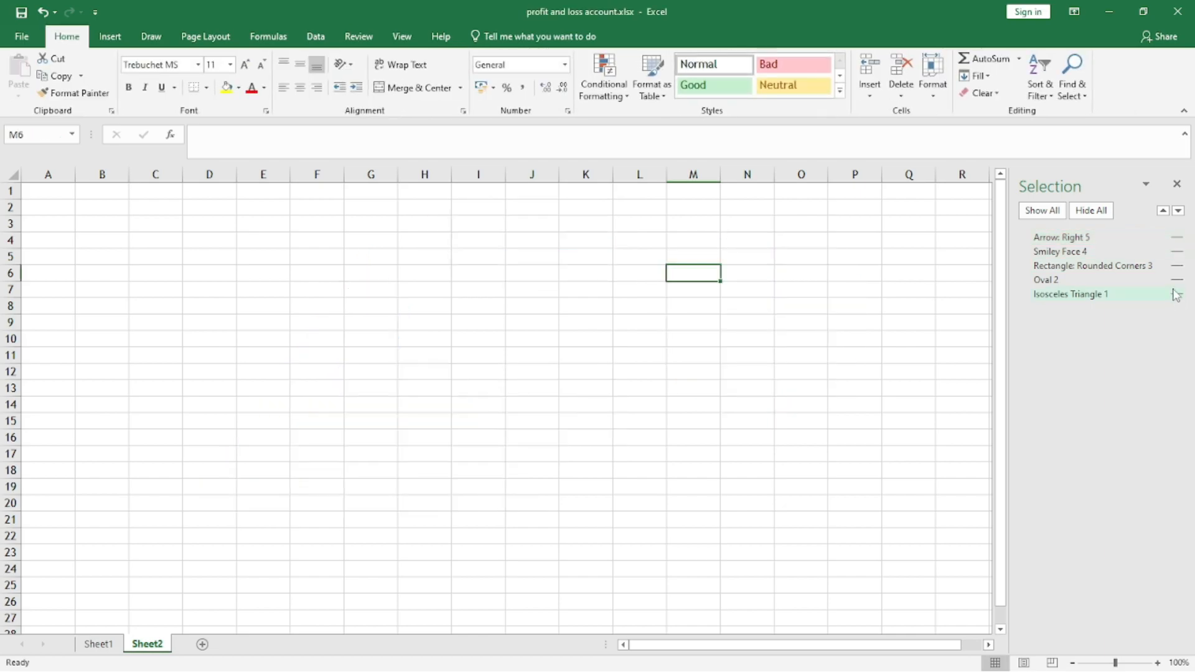
- Make all five hidden shapes visible again one by one, from the triangle up to the arrow
click(1176, 294)
click(1176, 280)
click(1176, 265)
click(1176, 251)
click(1177, 238)
click(809, 452)
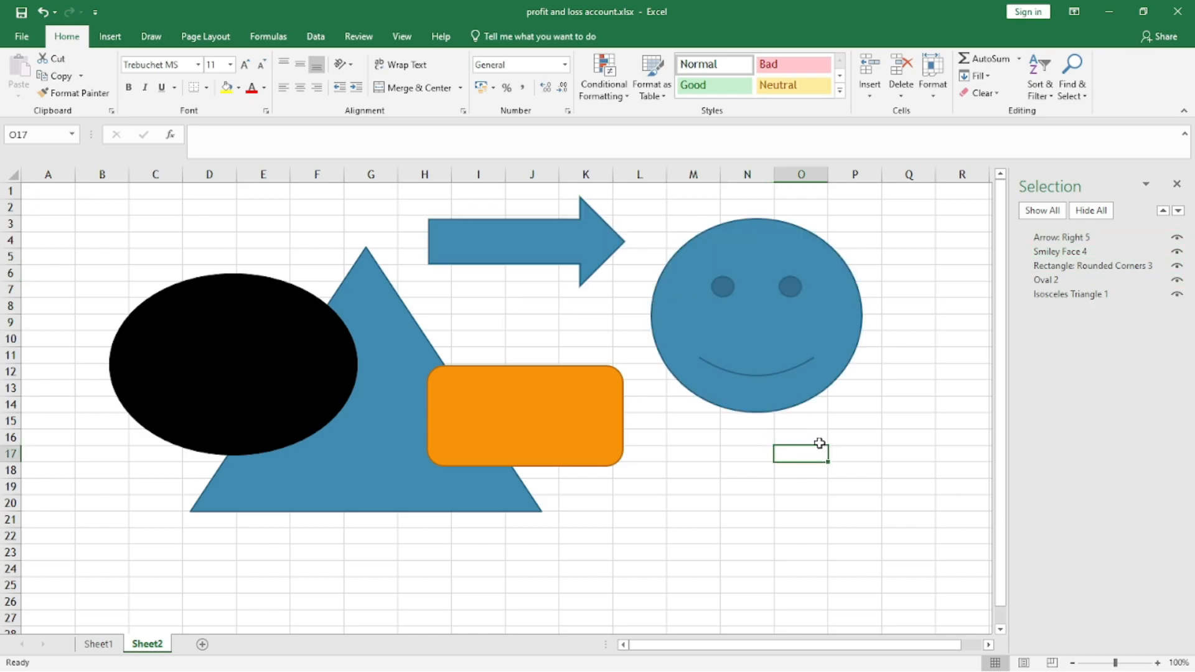
- Select the smiley face and the arrow by name in the Selection pane, and hide and show all shapes at once
click(1058, 253)
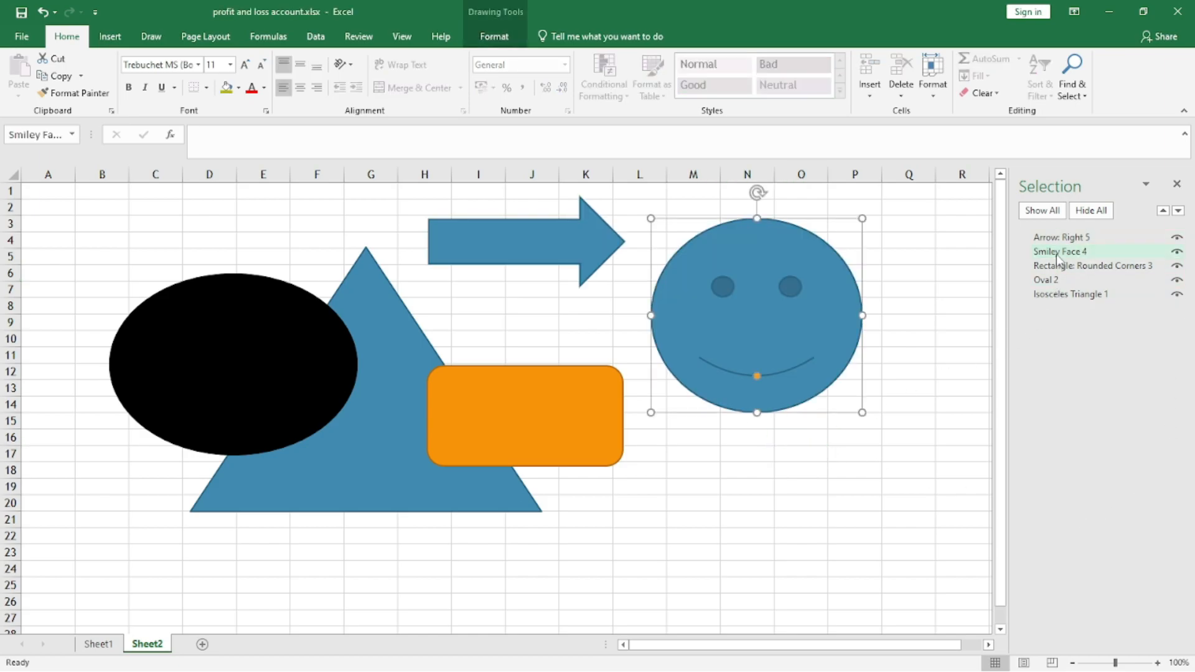
click(1060, 241)
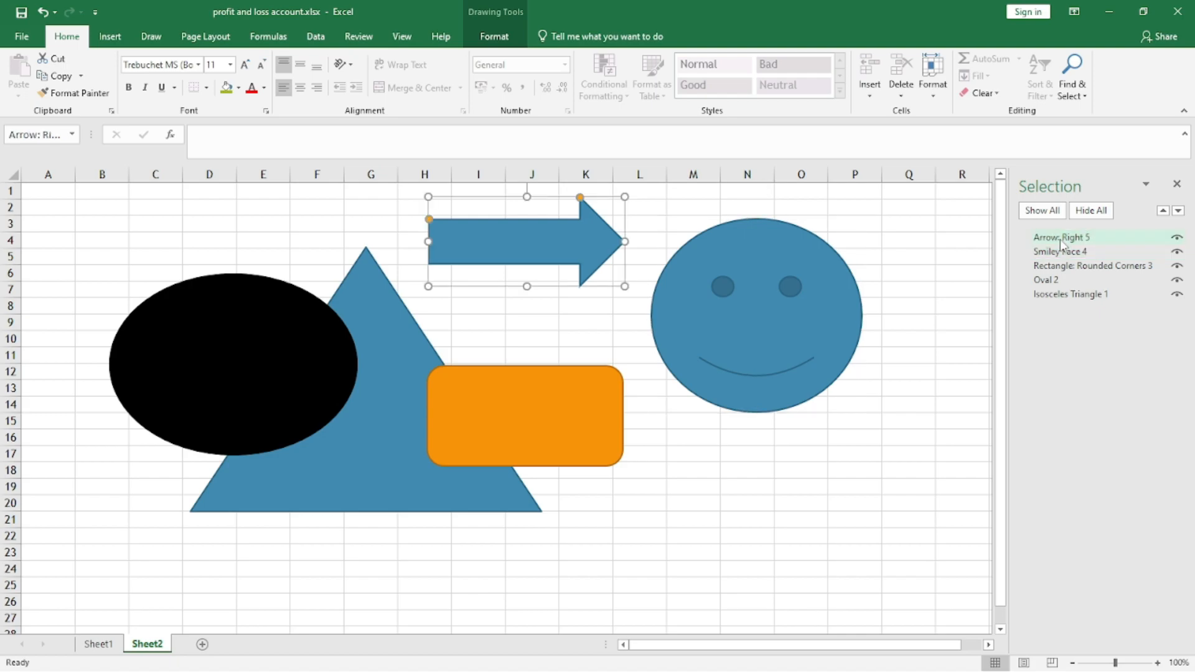
click(1063, 252)
click(1091, 211)
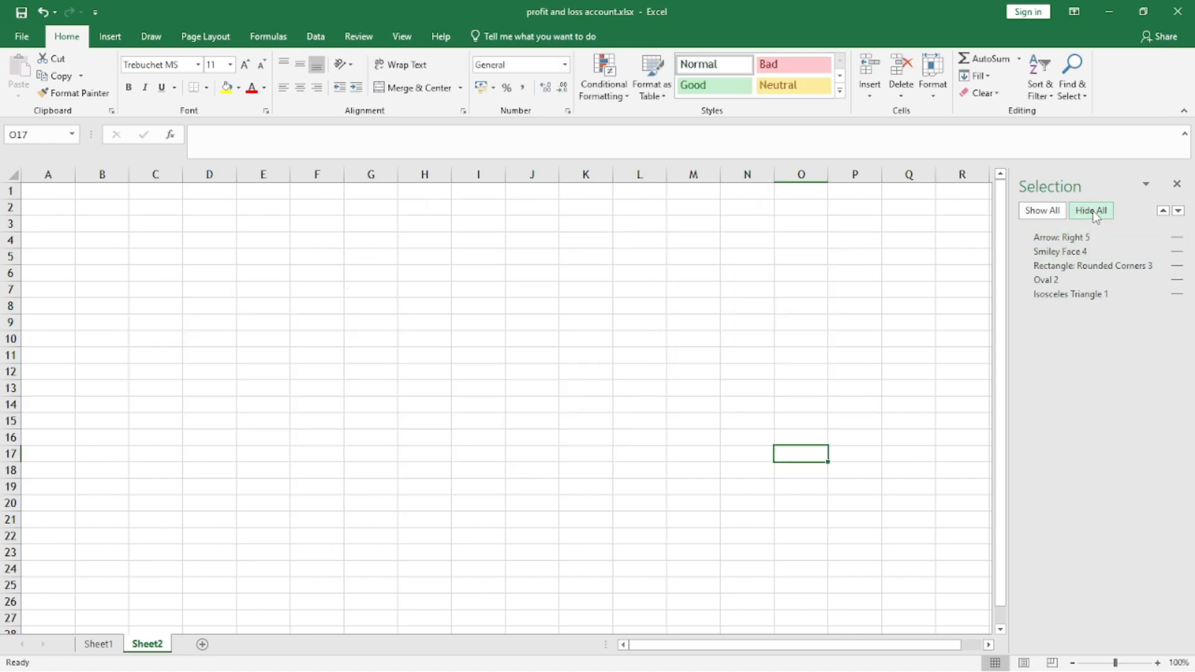
click(1033, 212)
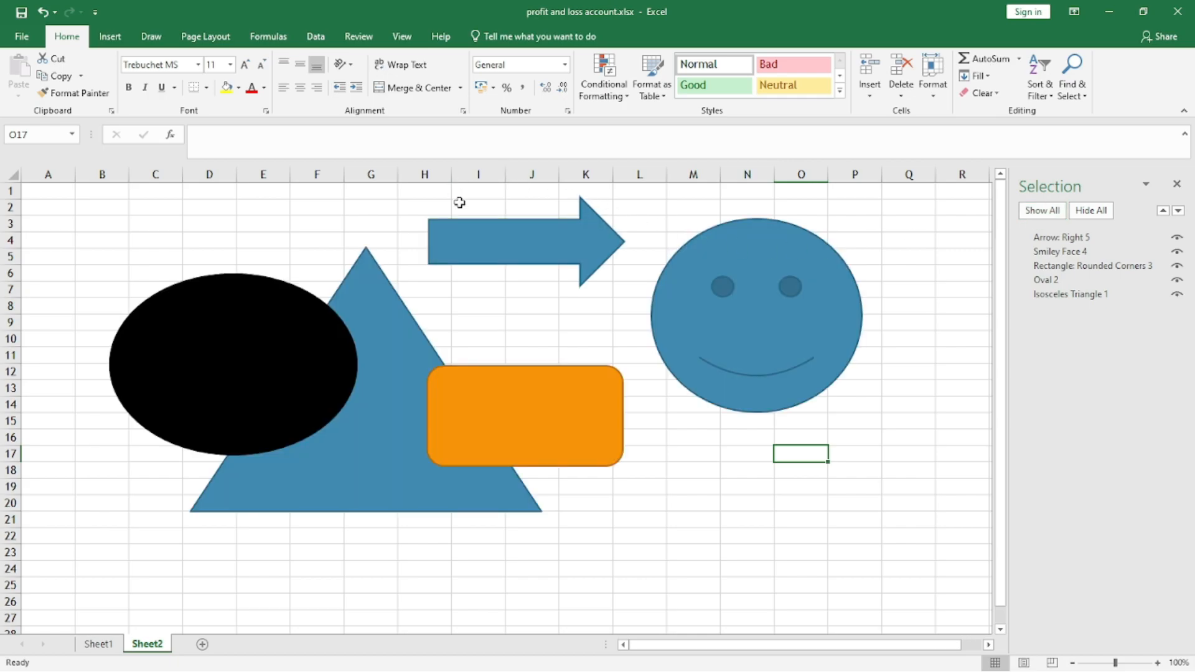